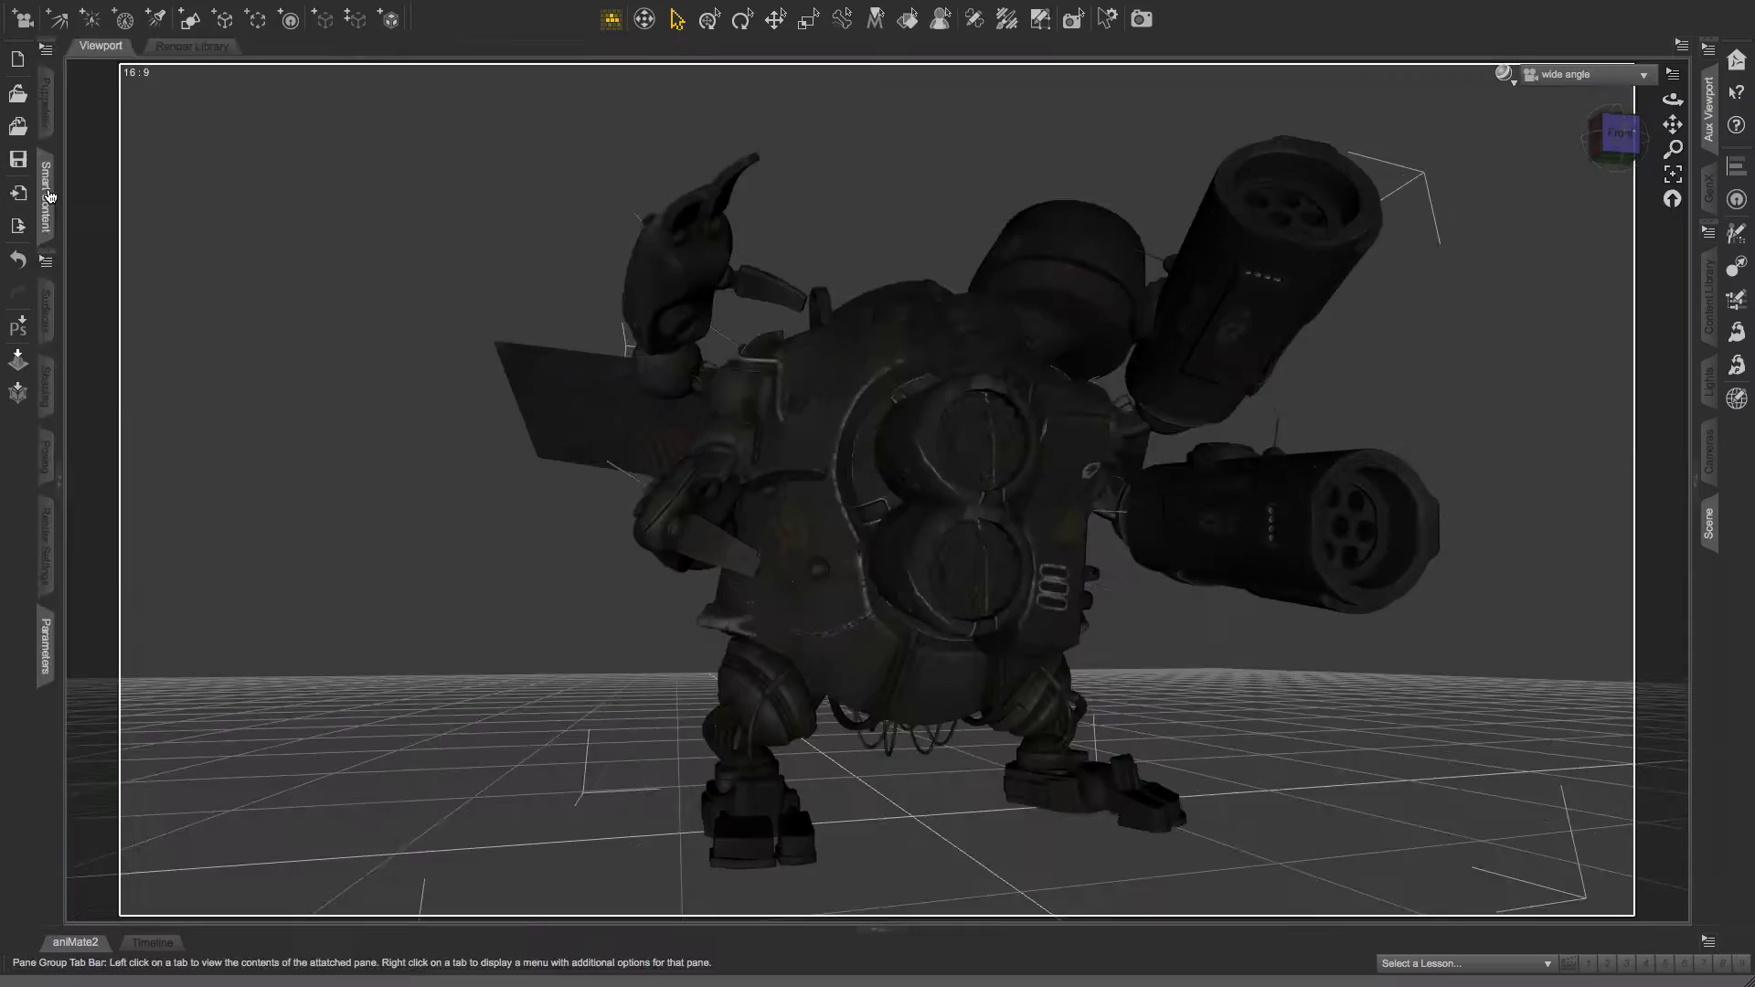
Open the content library panel in its folder-browsing view
{"action": "left_click", "coordinate": [47, 195]}
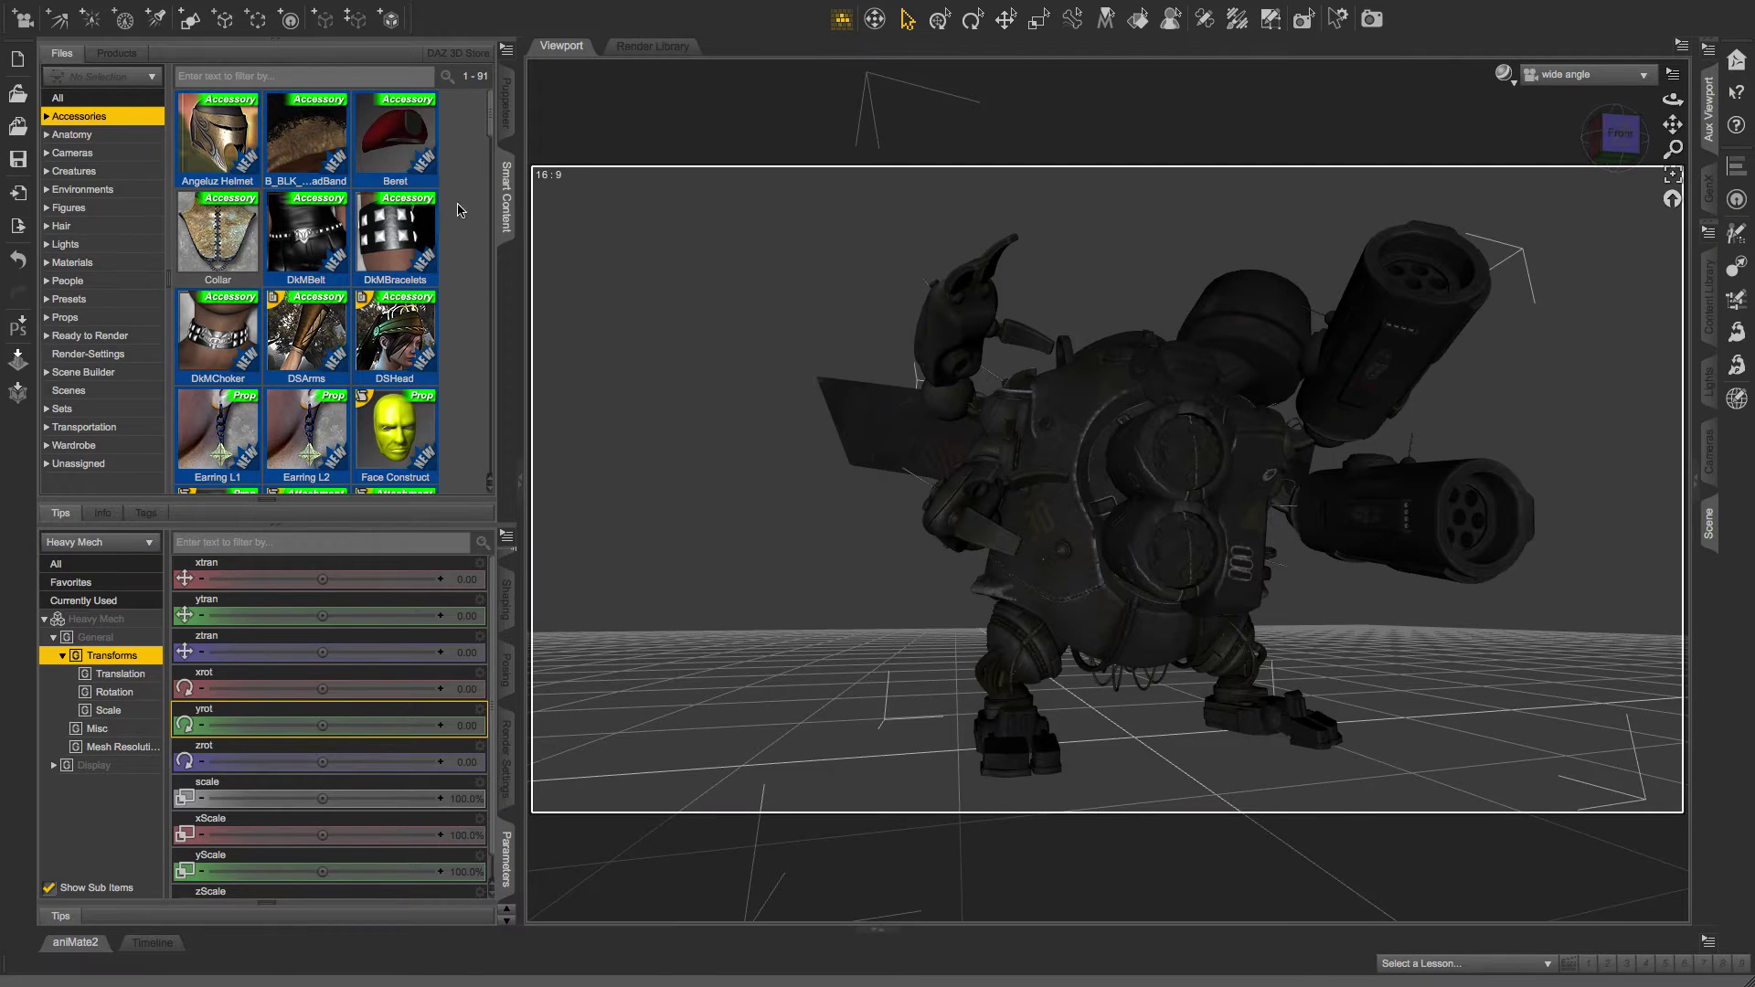
{"action": "left_click", "coordinate": [505, 181]}
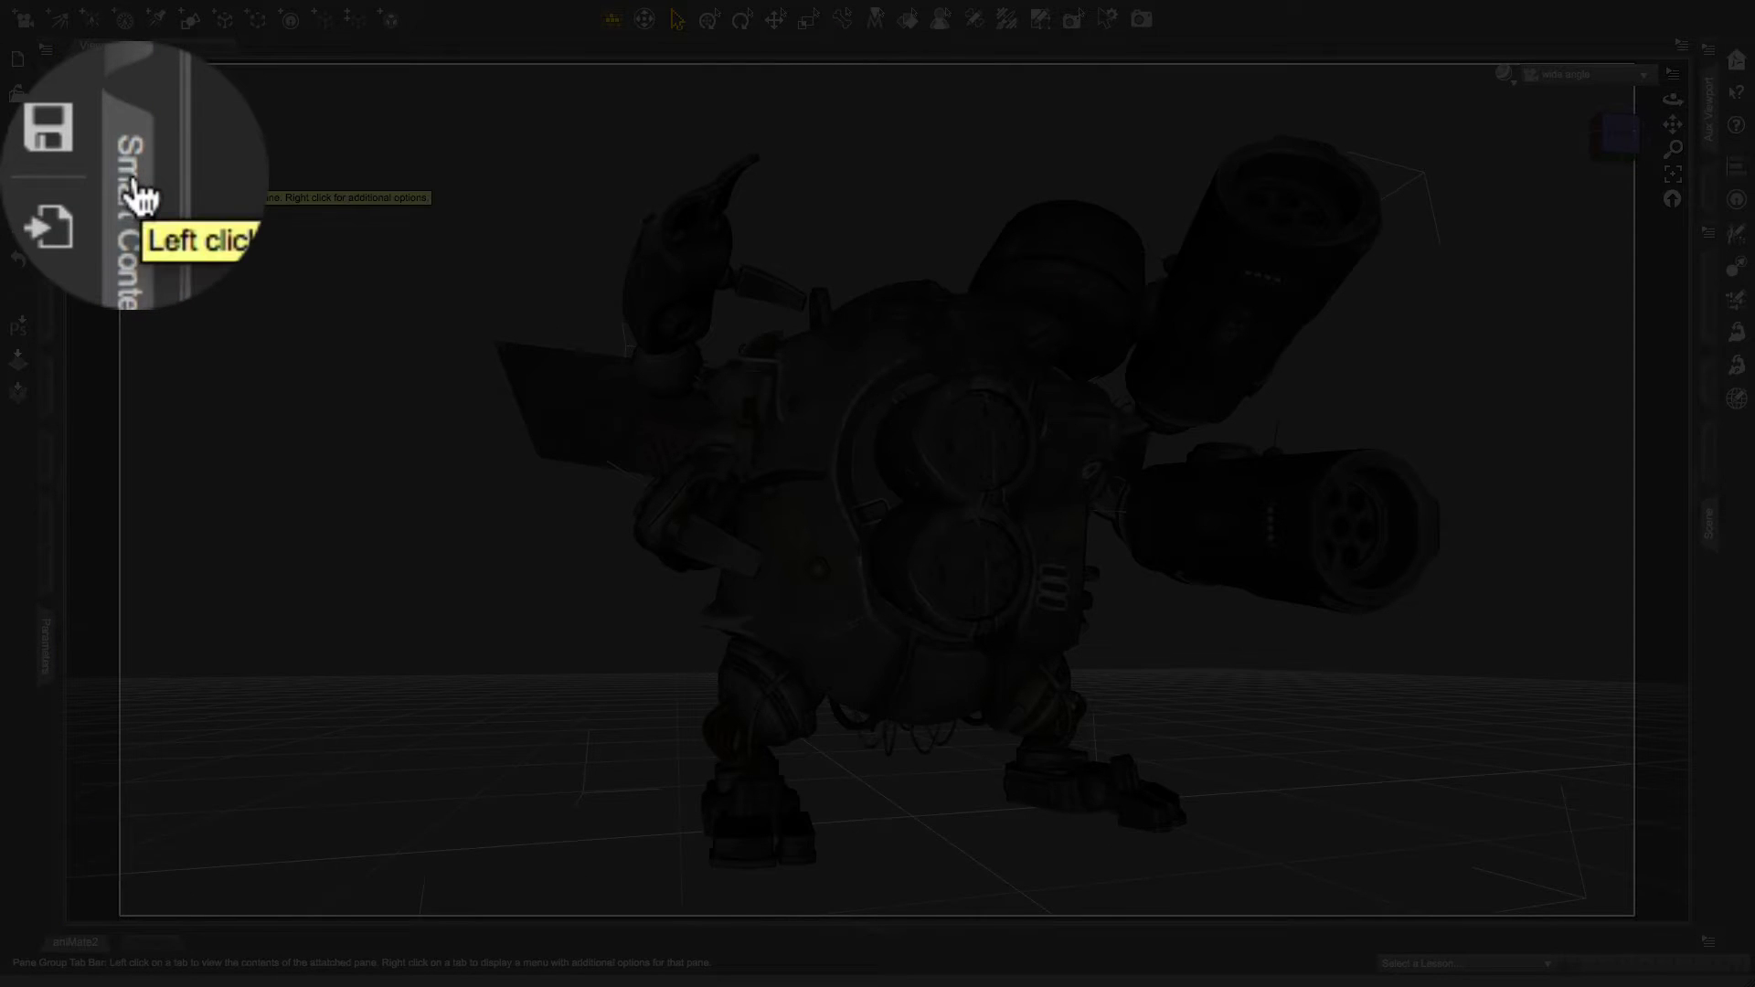
{"action": "left_click", "coordinate": [48, 181]}
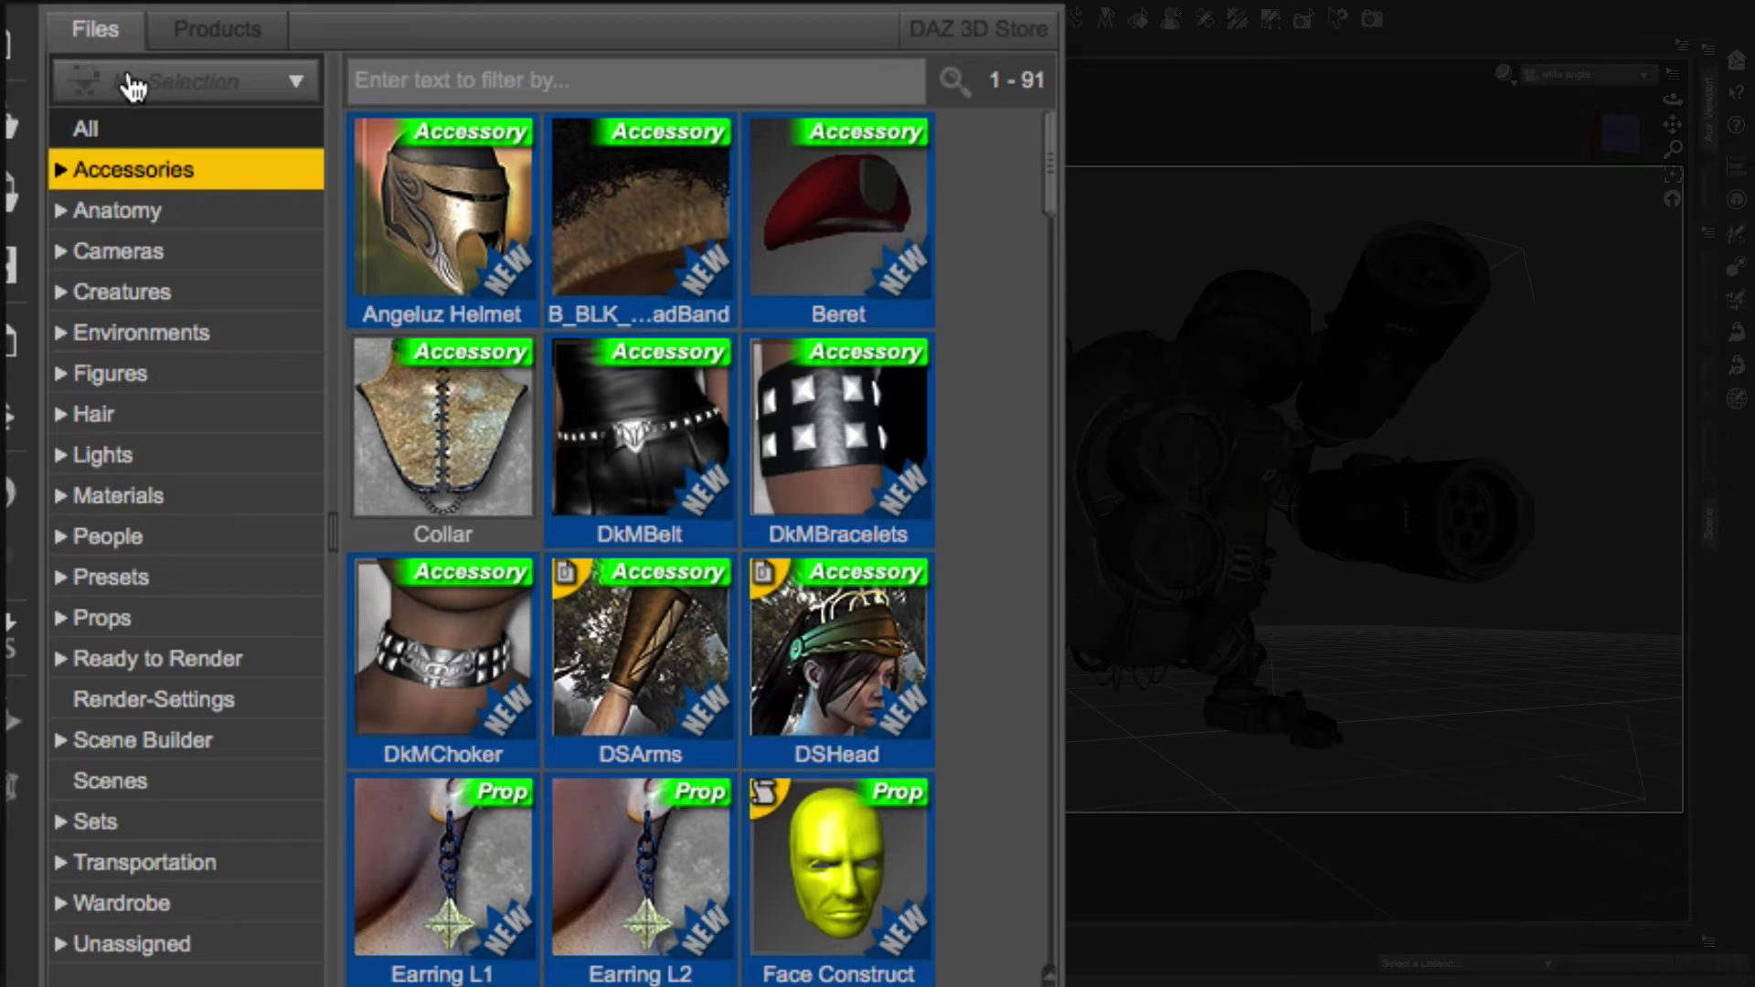
{"action": "left_click", "coordinate": [193, 36]}
{"action": "left_click", "coordinate": [95, 35]}
Expand Props and show the Other folder's cylinder and engine greeble props
{"action": "left_click", "coordinate": [119, 622]}
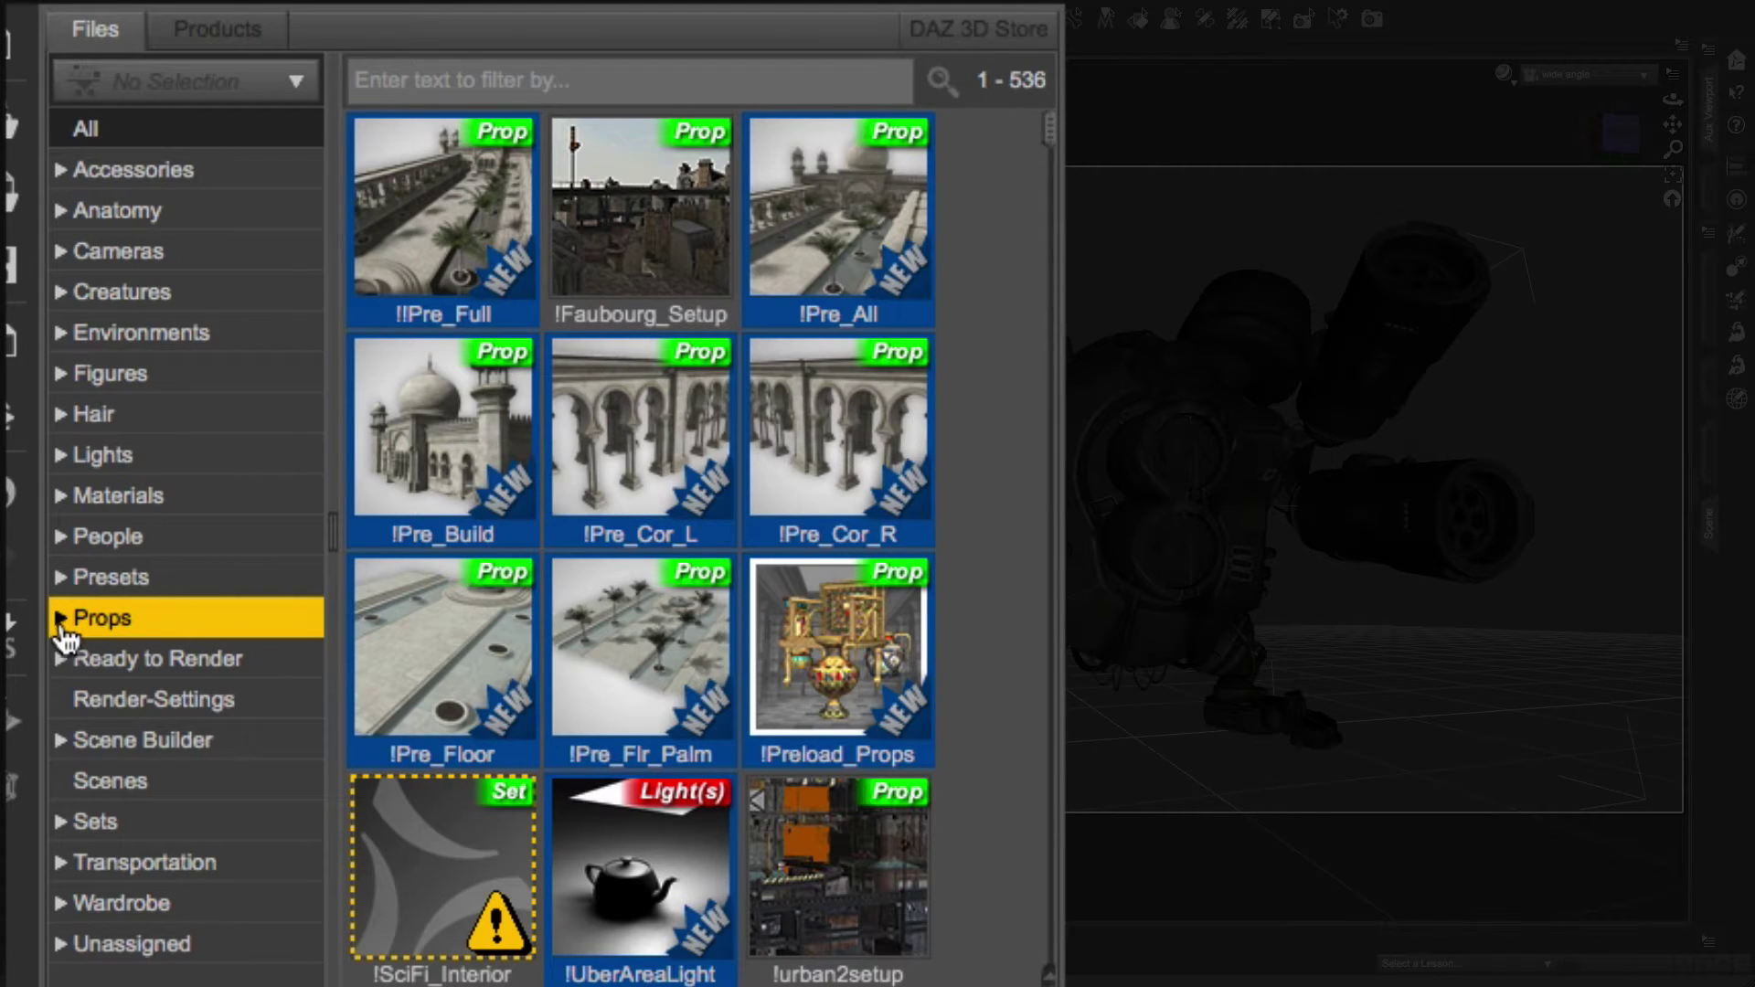
{"action": "left_click", "coordinate": [60, 620]}
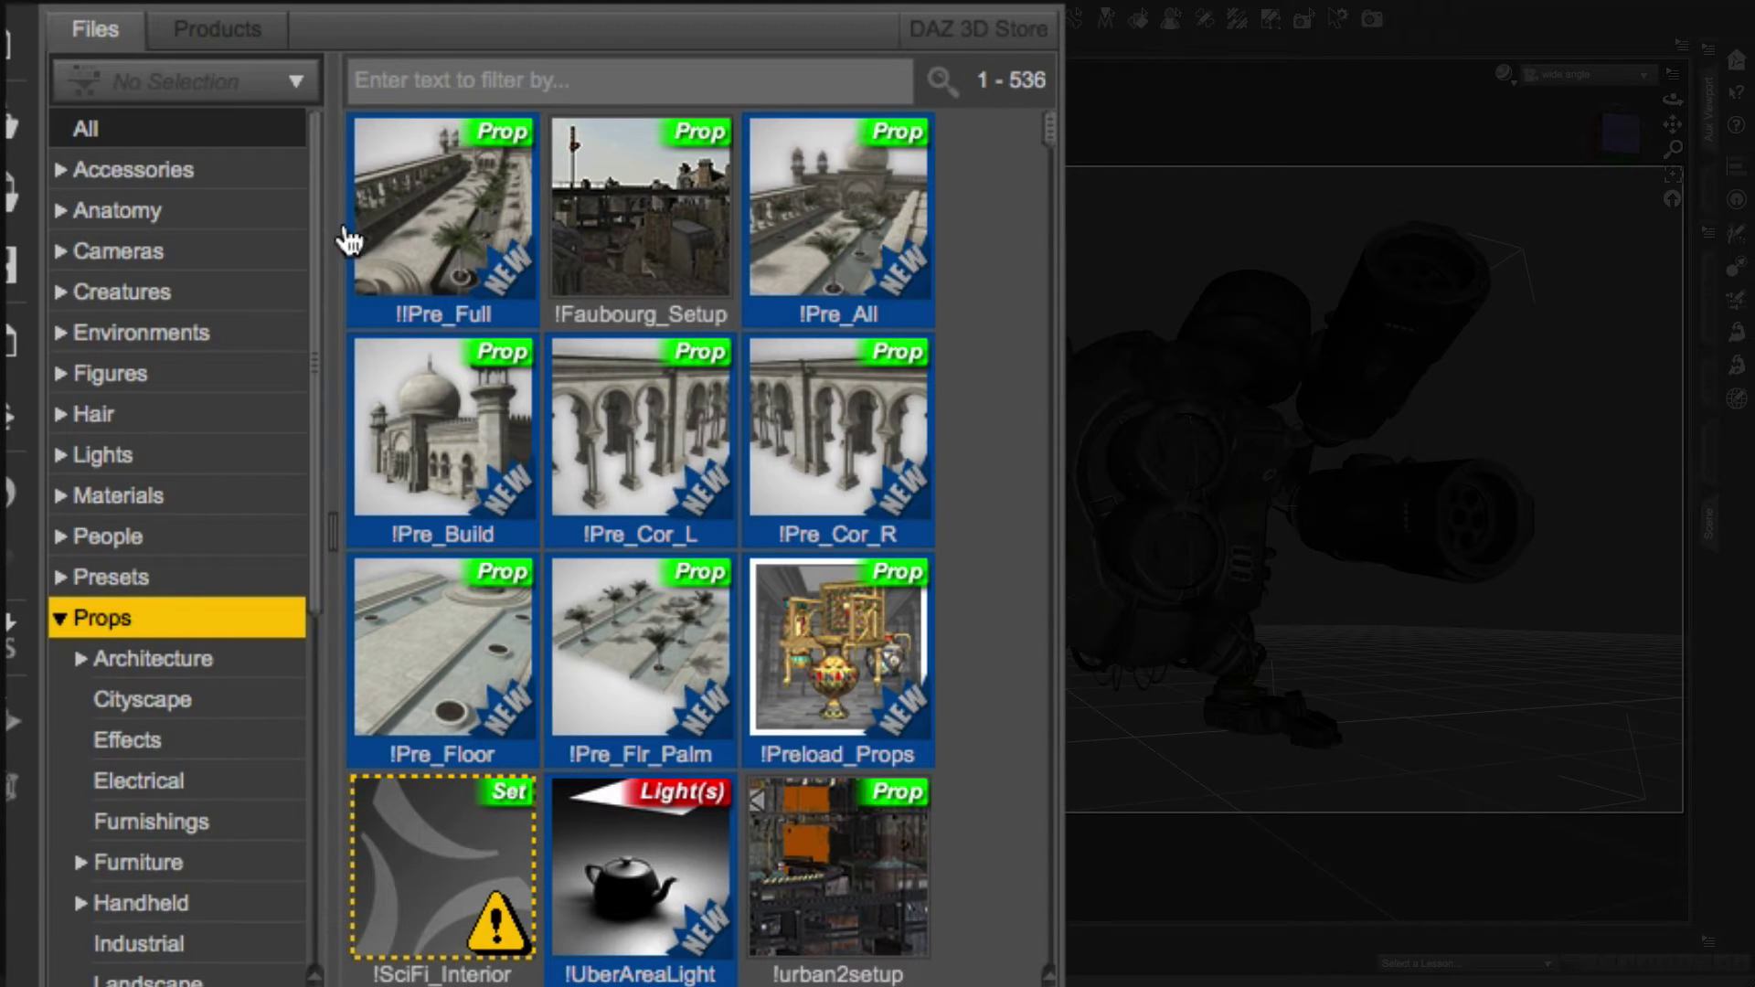
{"action": "left_click_drag", "start_coordinate": [318, 209], "coordinate": [300, 454]}
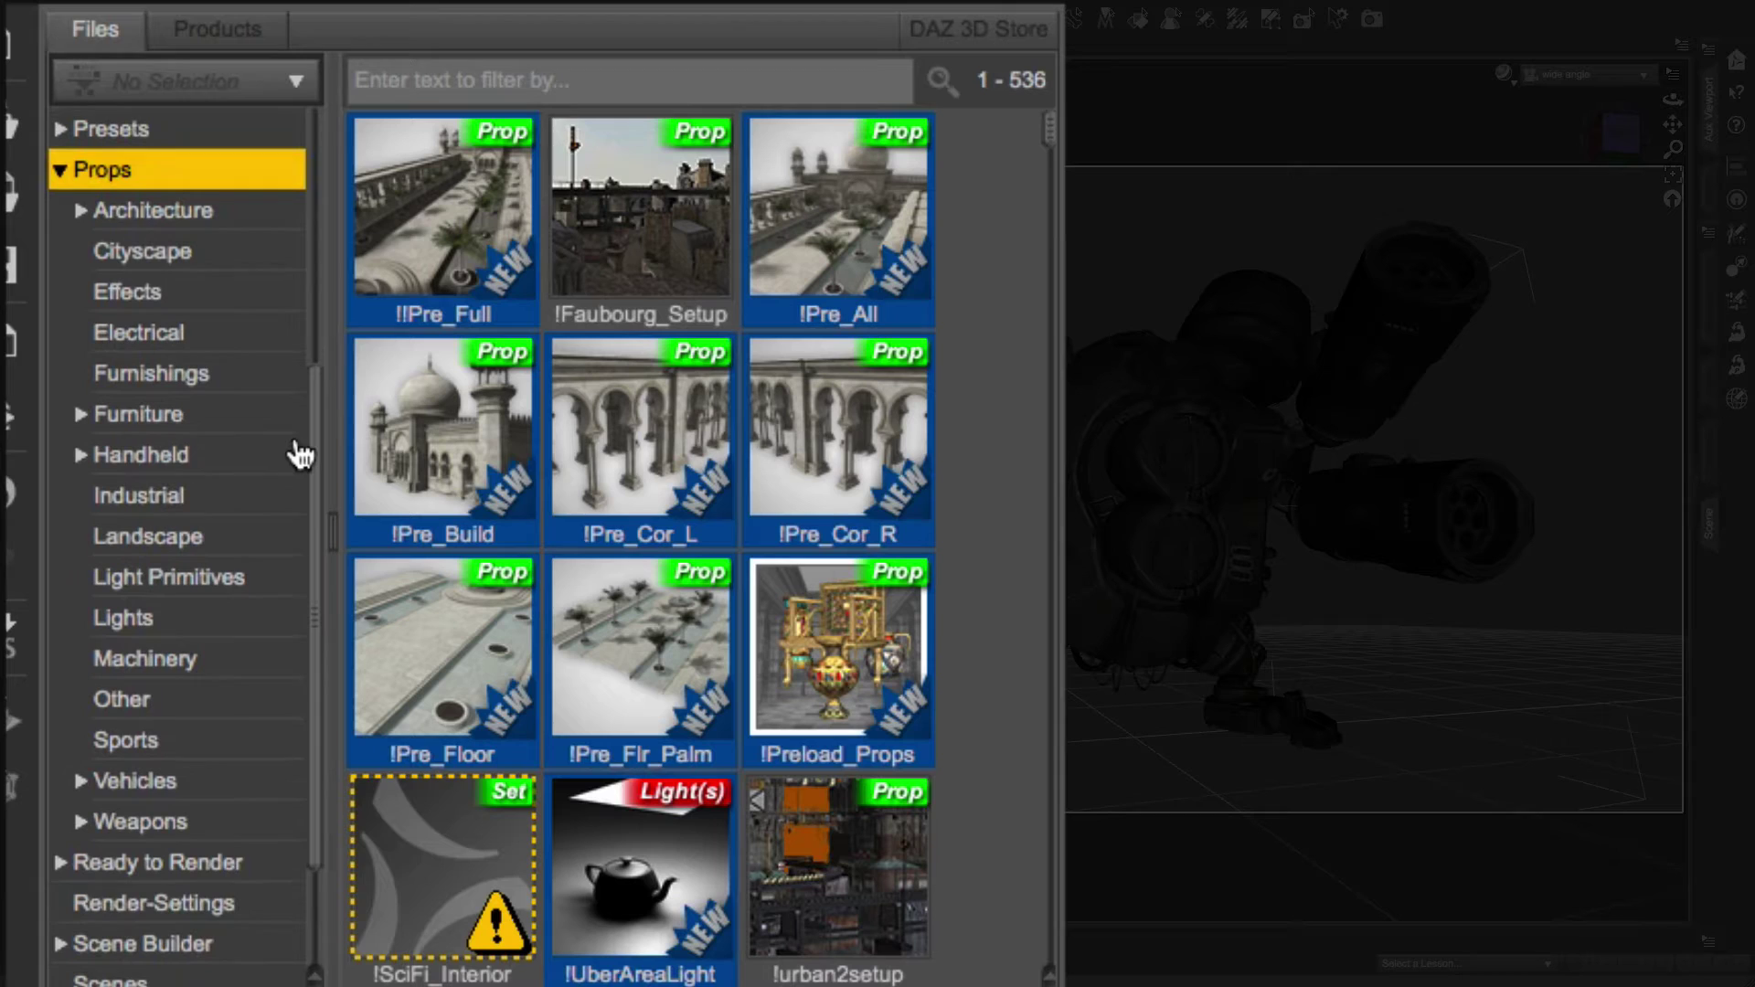
{"action": "left_click", "coordinate": [160, 704]}
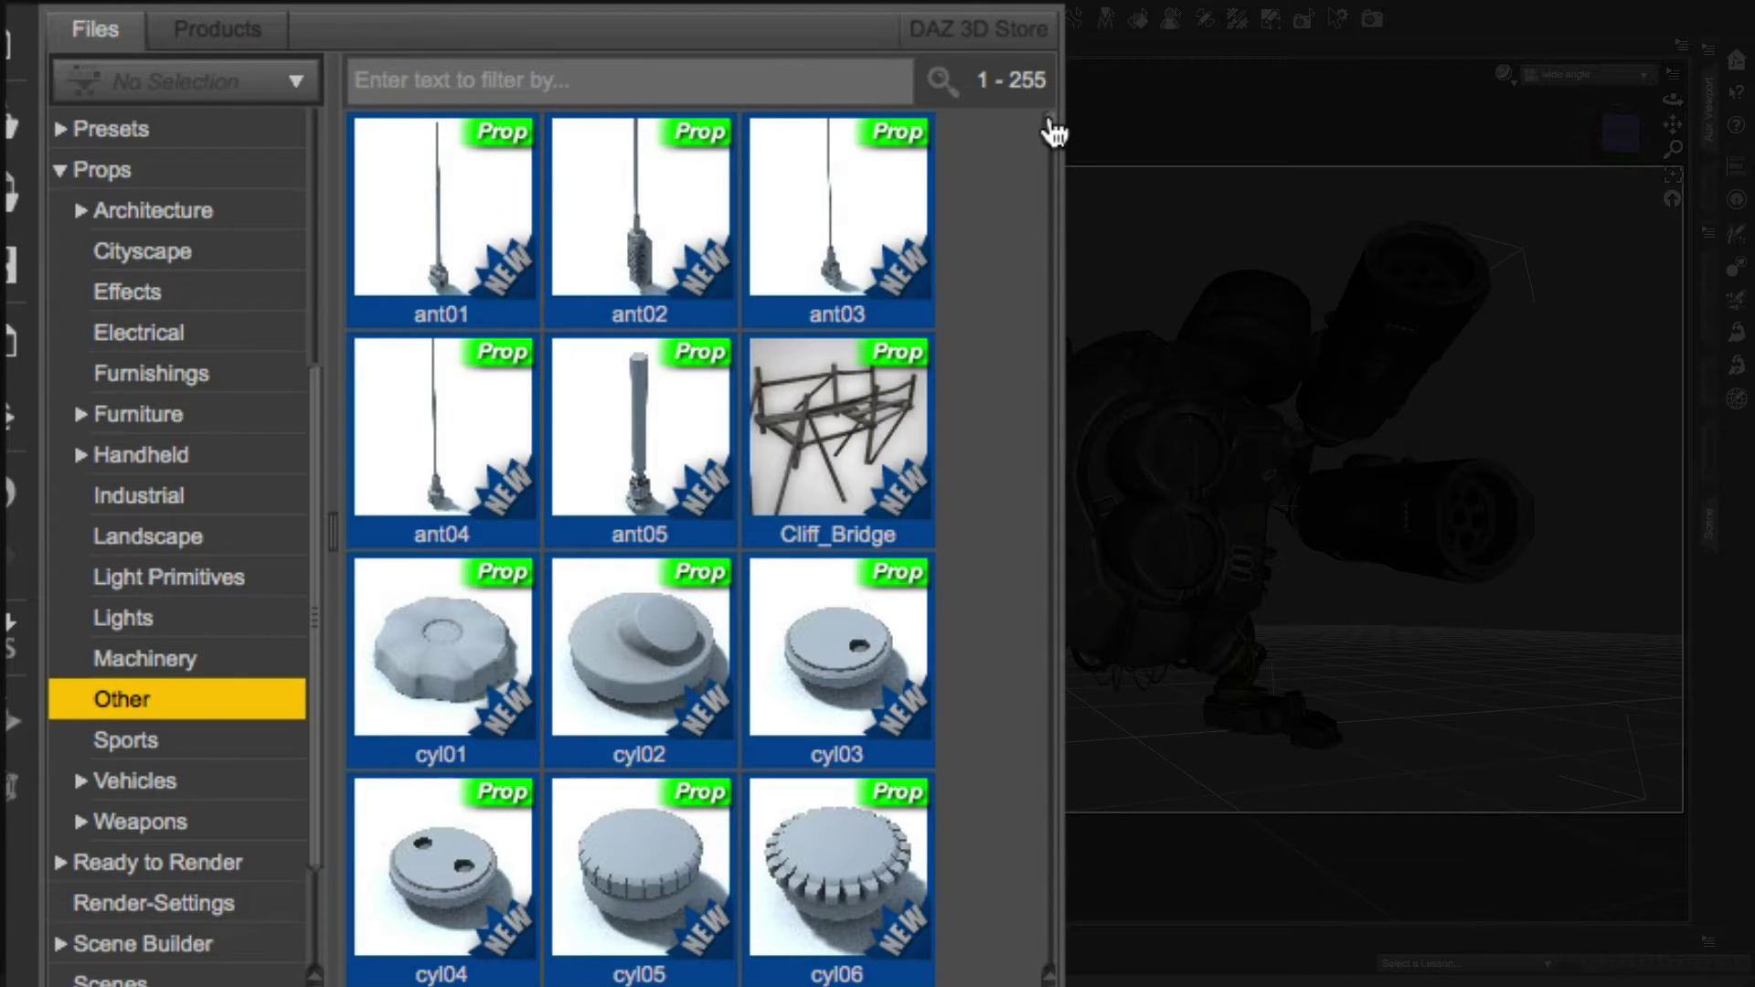
{"action": "scroll", "coordinate": [1052, 137], "scroll_direction": "down", "scroll_amount": 5}
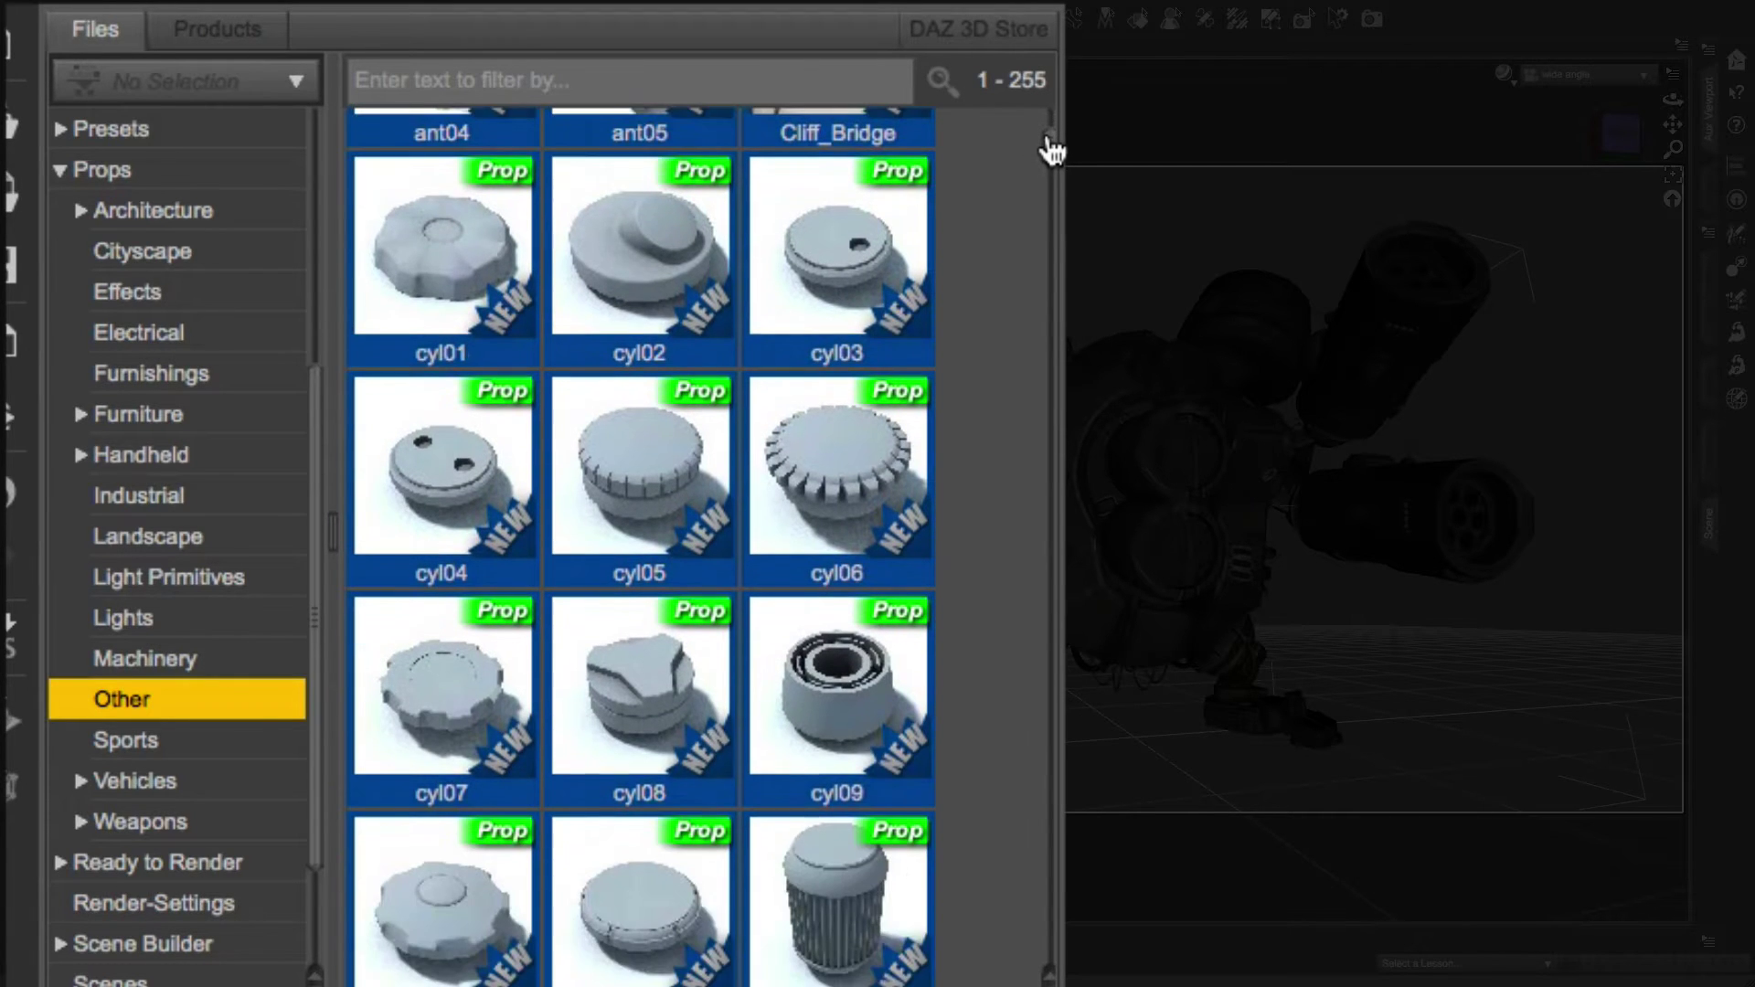
{"action": "left_click_drag", "start_coordinate": [1051, 147], "coordinate": [1055, 376]}
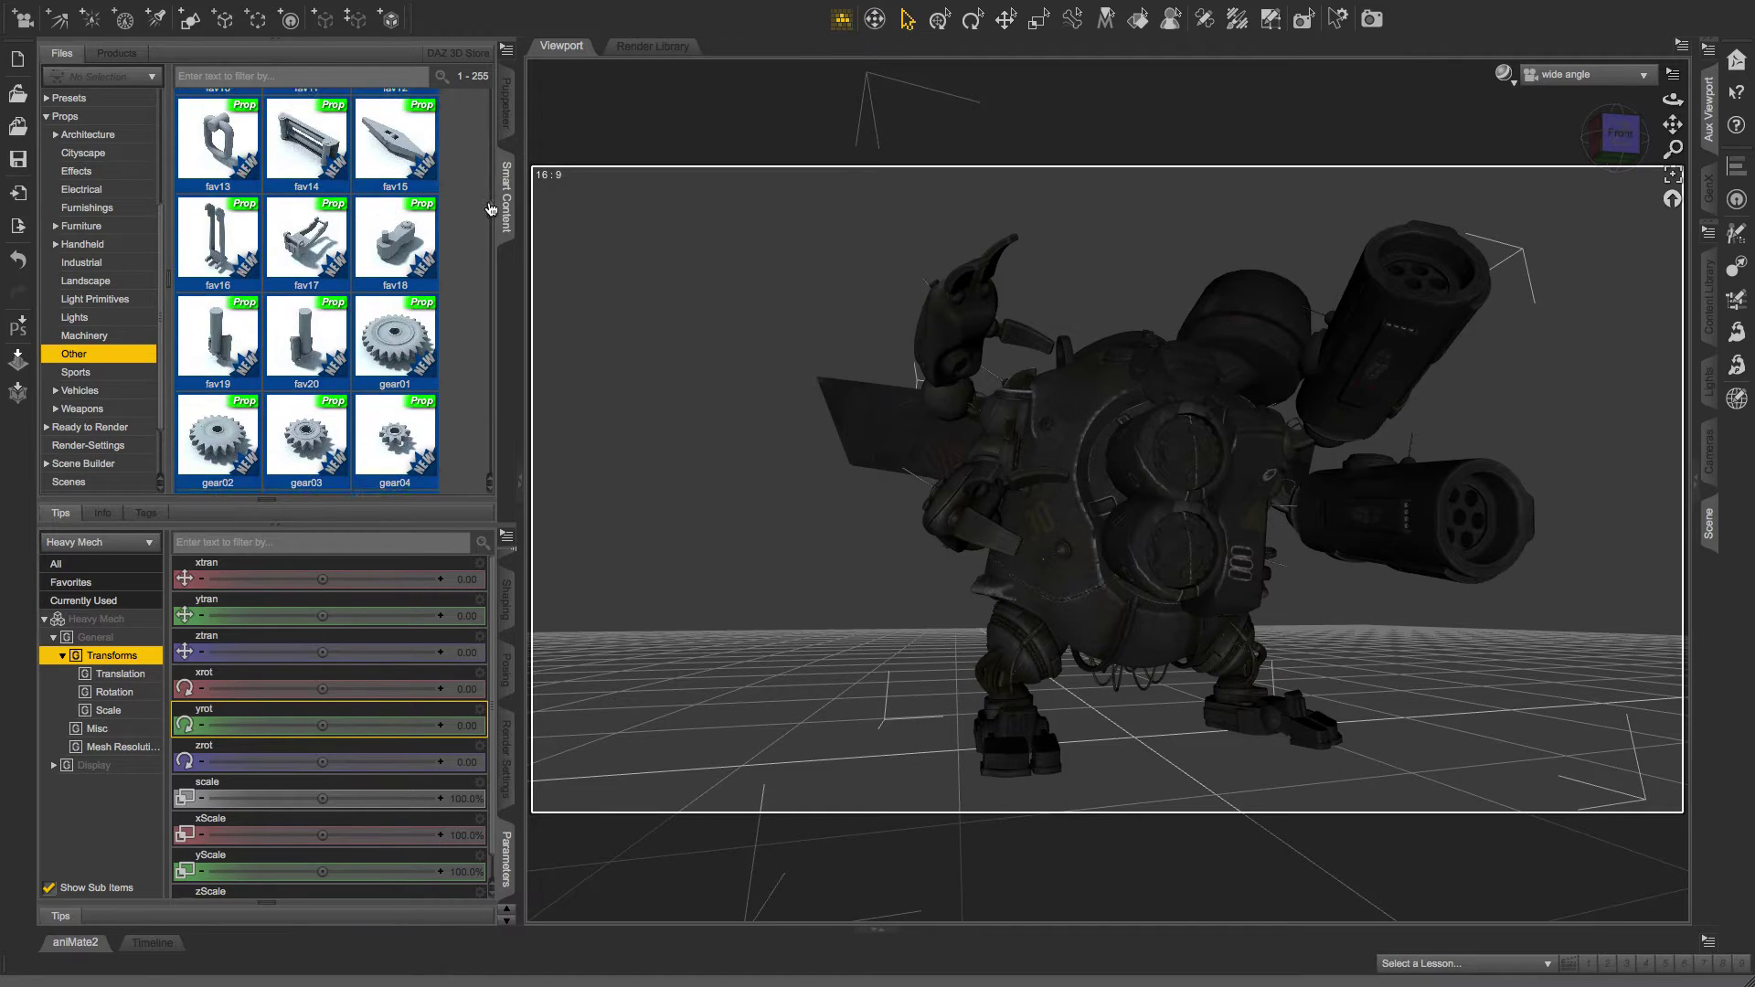
Load the eng01 engine prop at the mech's feet and select it in the viewport
{"action": "left_click_drag", "start_coordinate": [491, 210], "coordinate": [491, 176]}
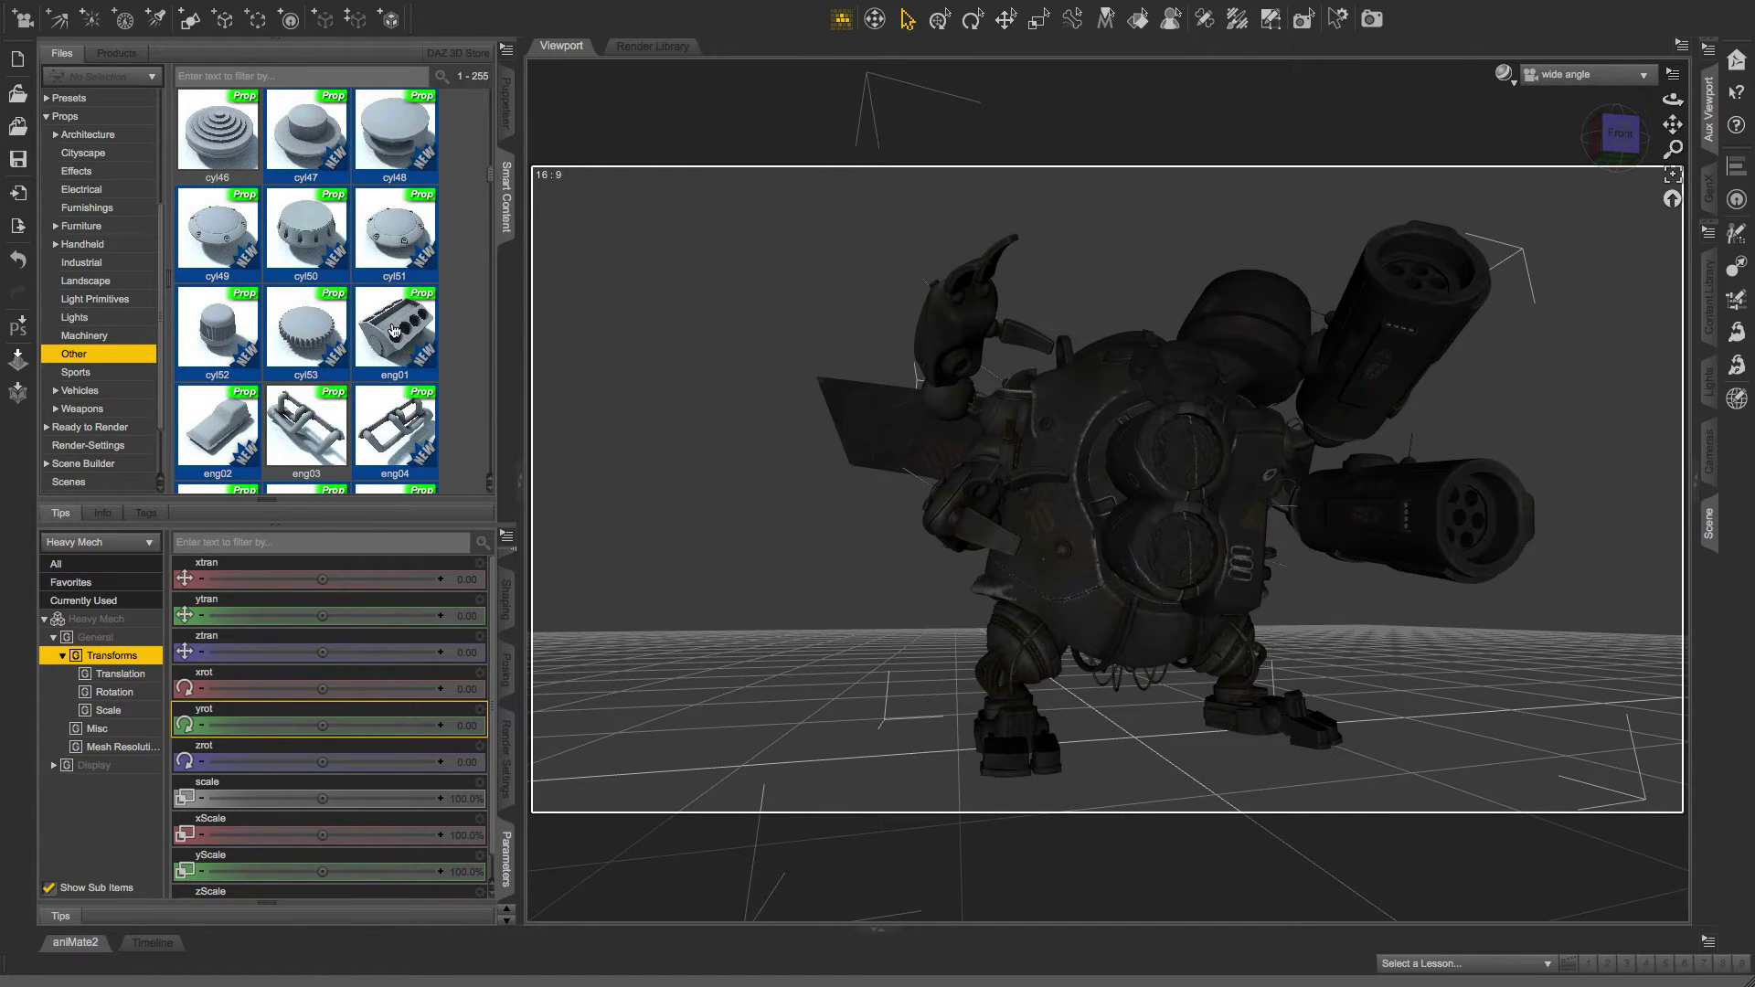
{"action": "mouse_move", "coordinate": [395, 330]}
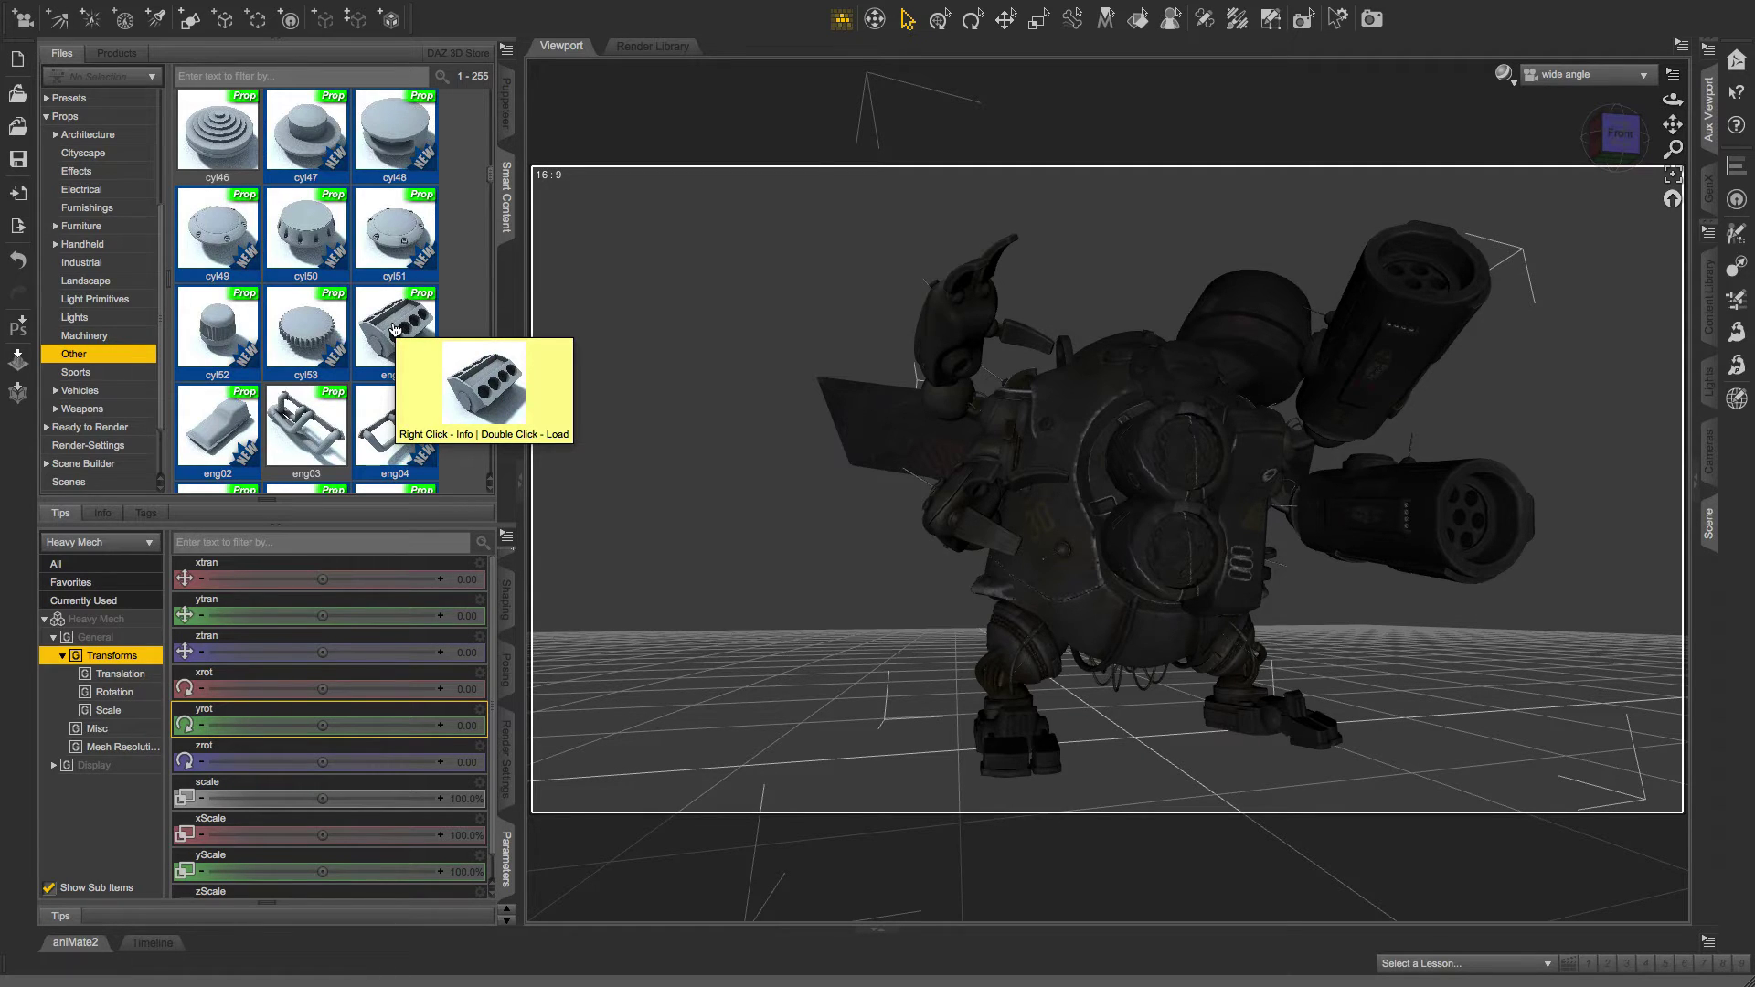
{"action": "double_click", "coordinate": [395, 330]}
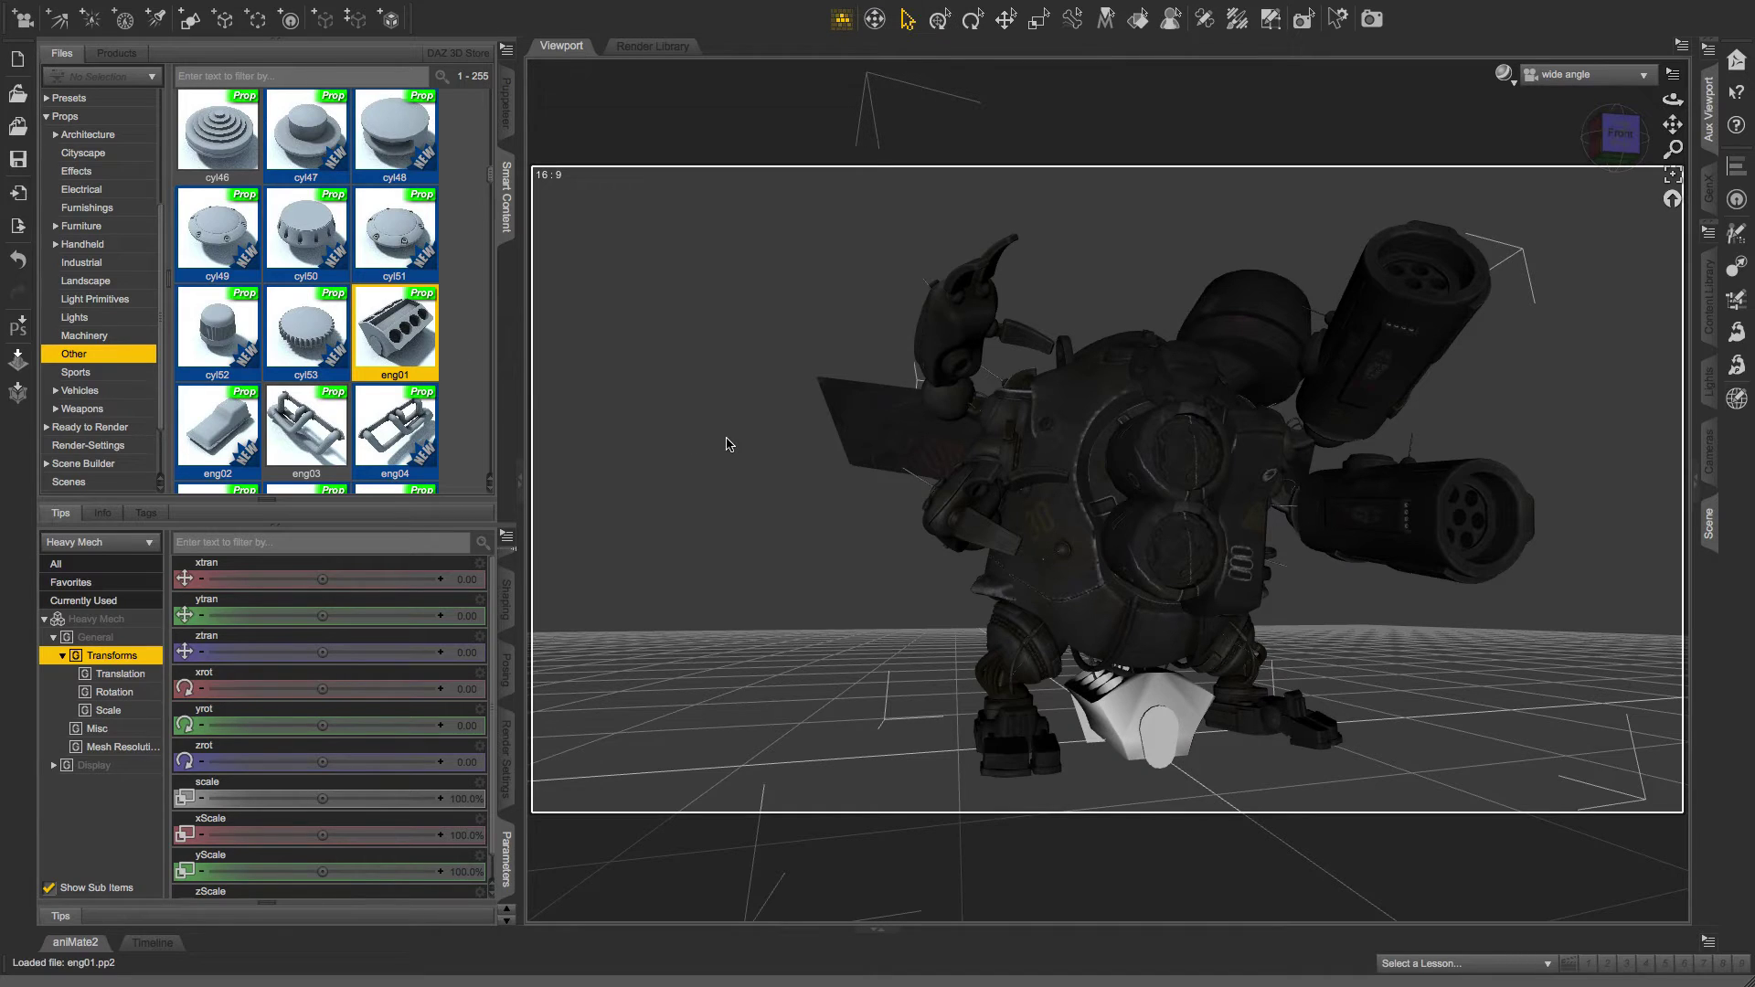
{"action": "left_click", "coordinate": [1152, 724]}
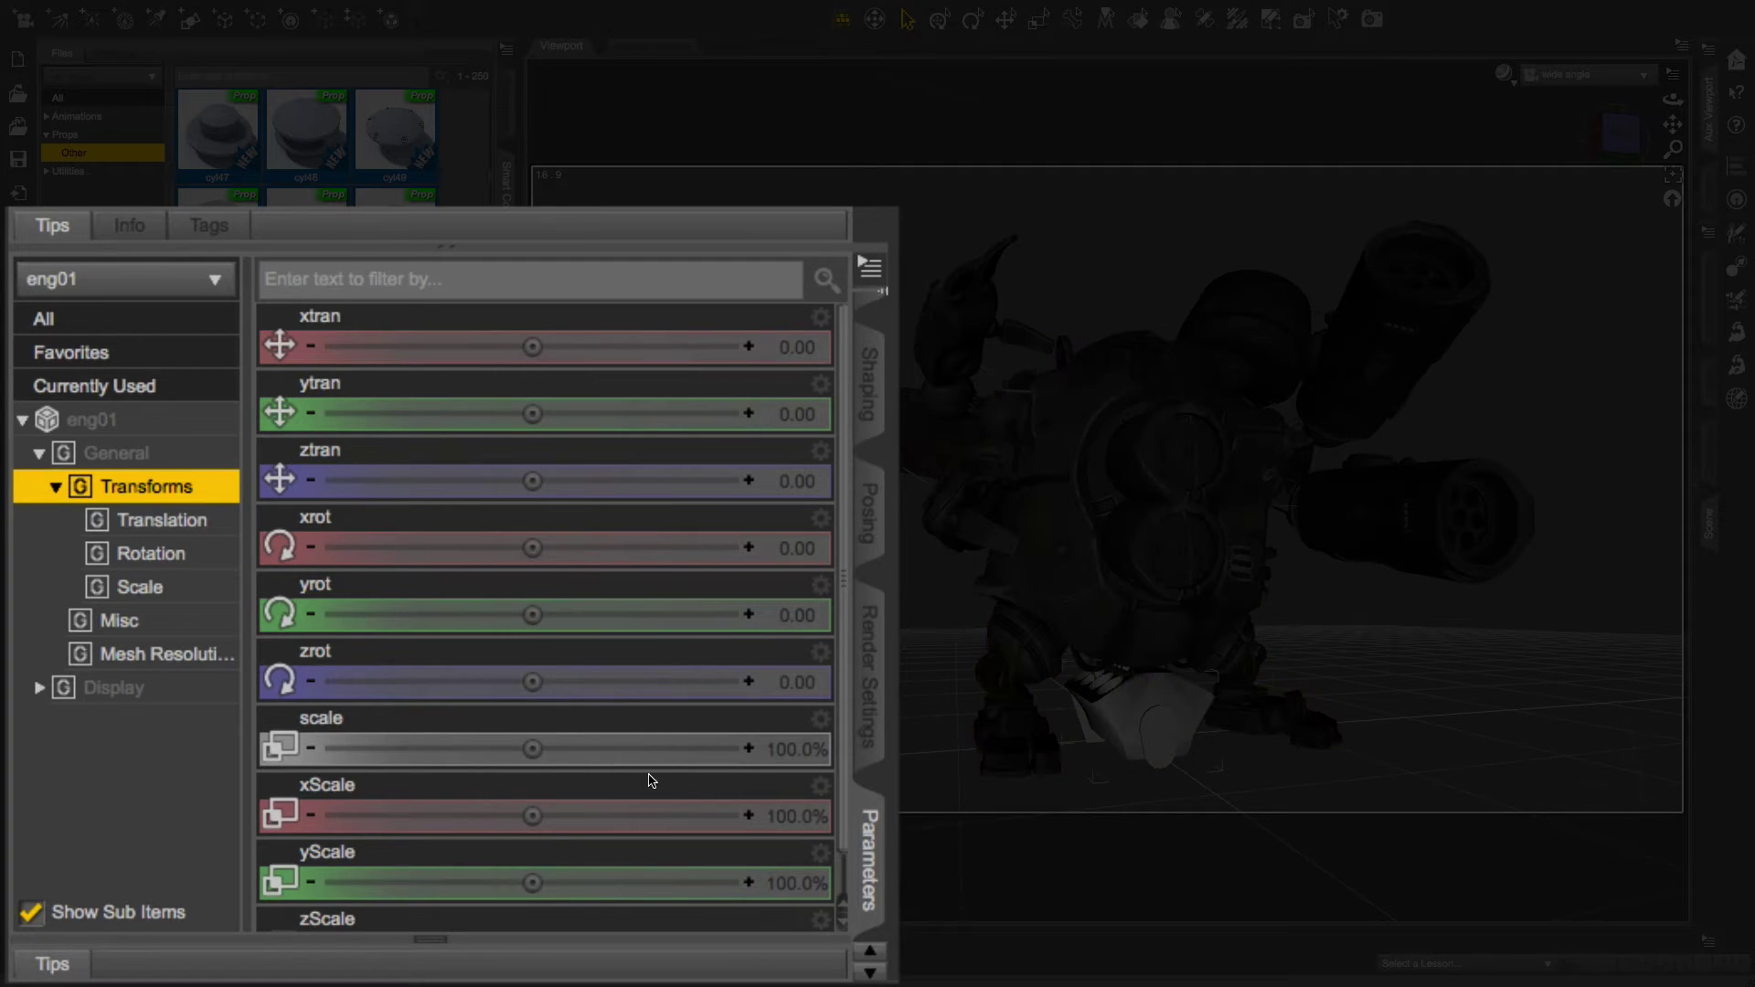
Set eng01's rotation to X -90, Y 0 and Z 0 so it stands upright
{"action": "mouse_move", "coordinate": [613, 572]}
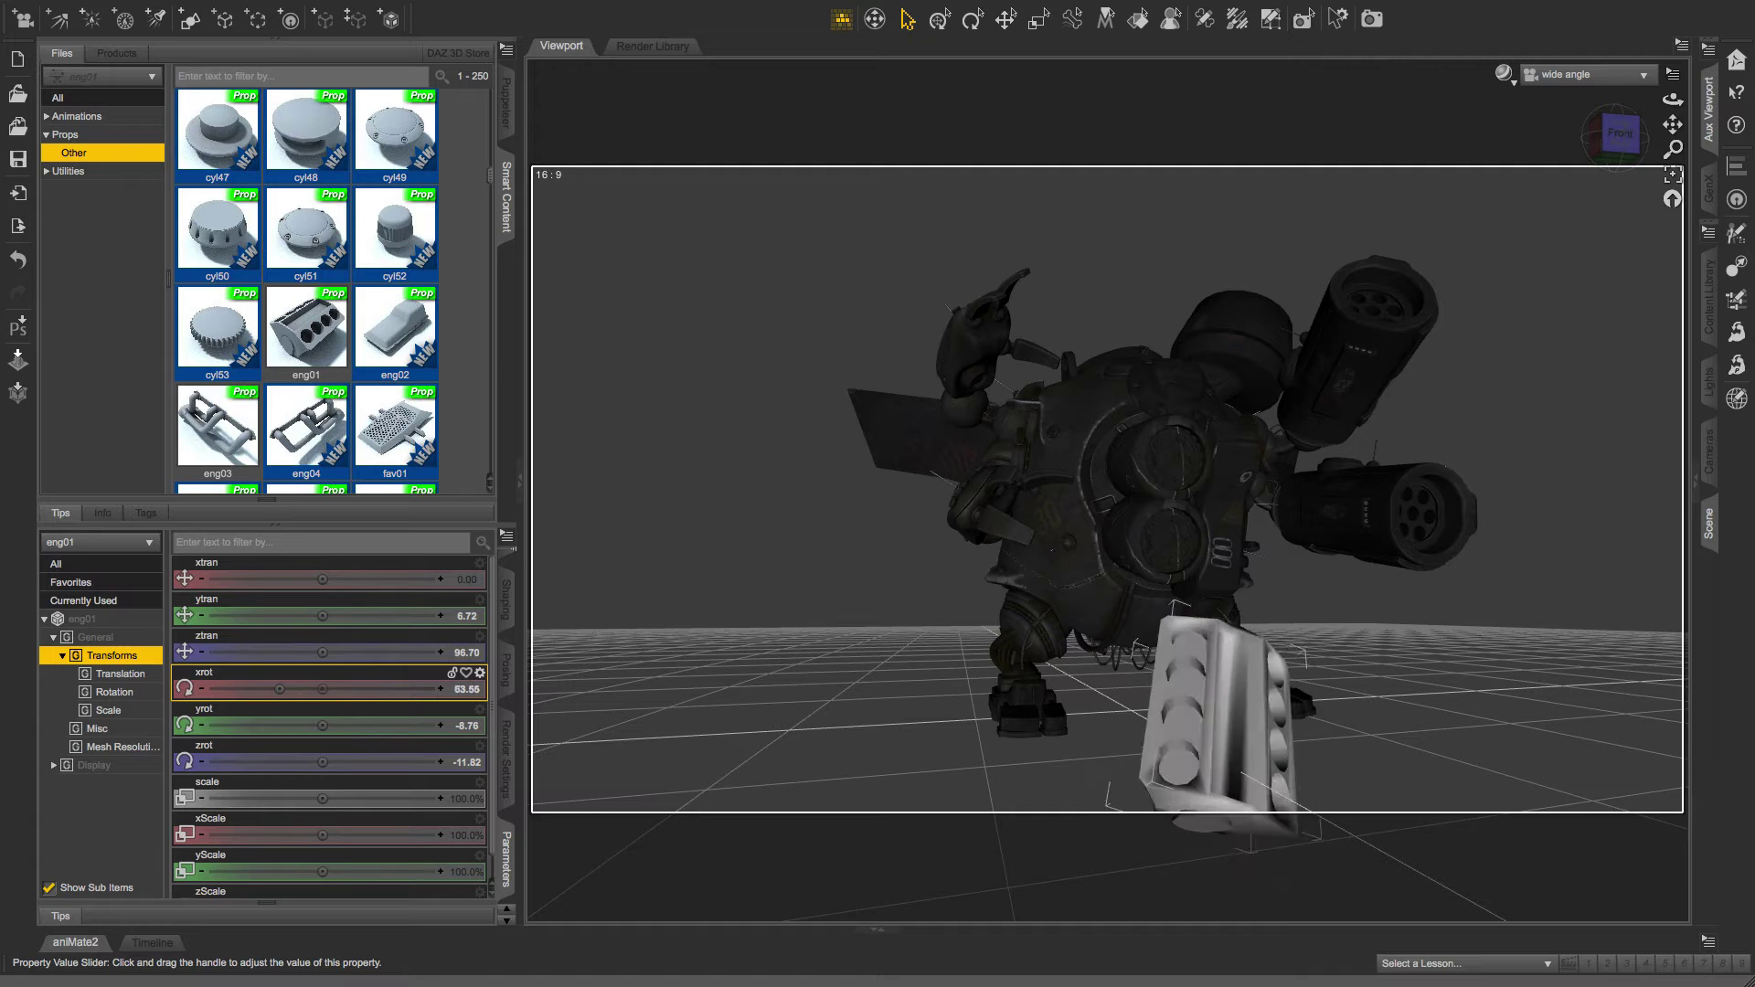
{"action": "left_click_drag", "start_coordinate": [301, 689], "coordinate": [261, 689]}
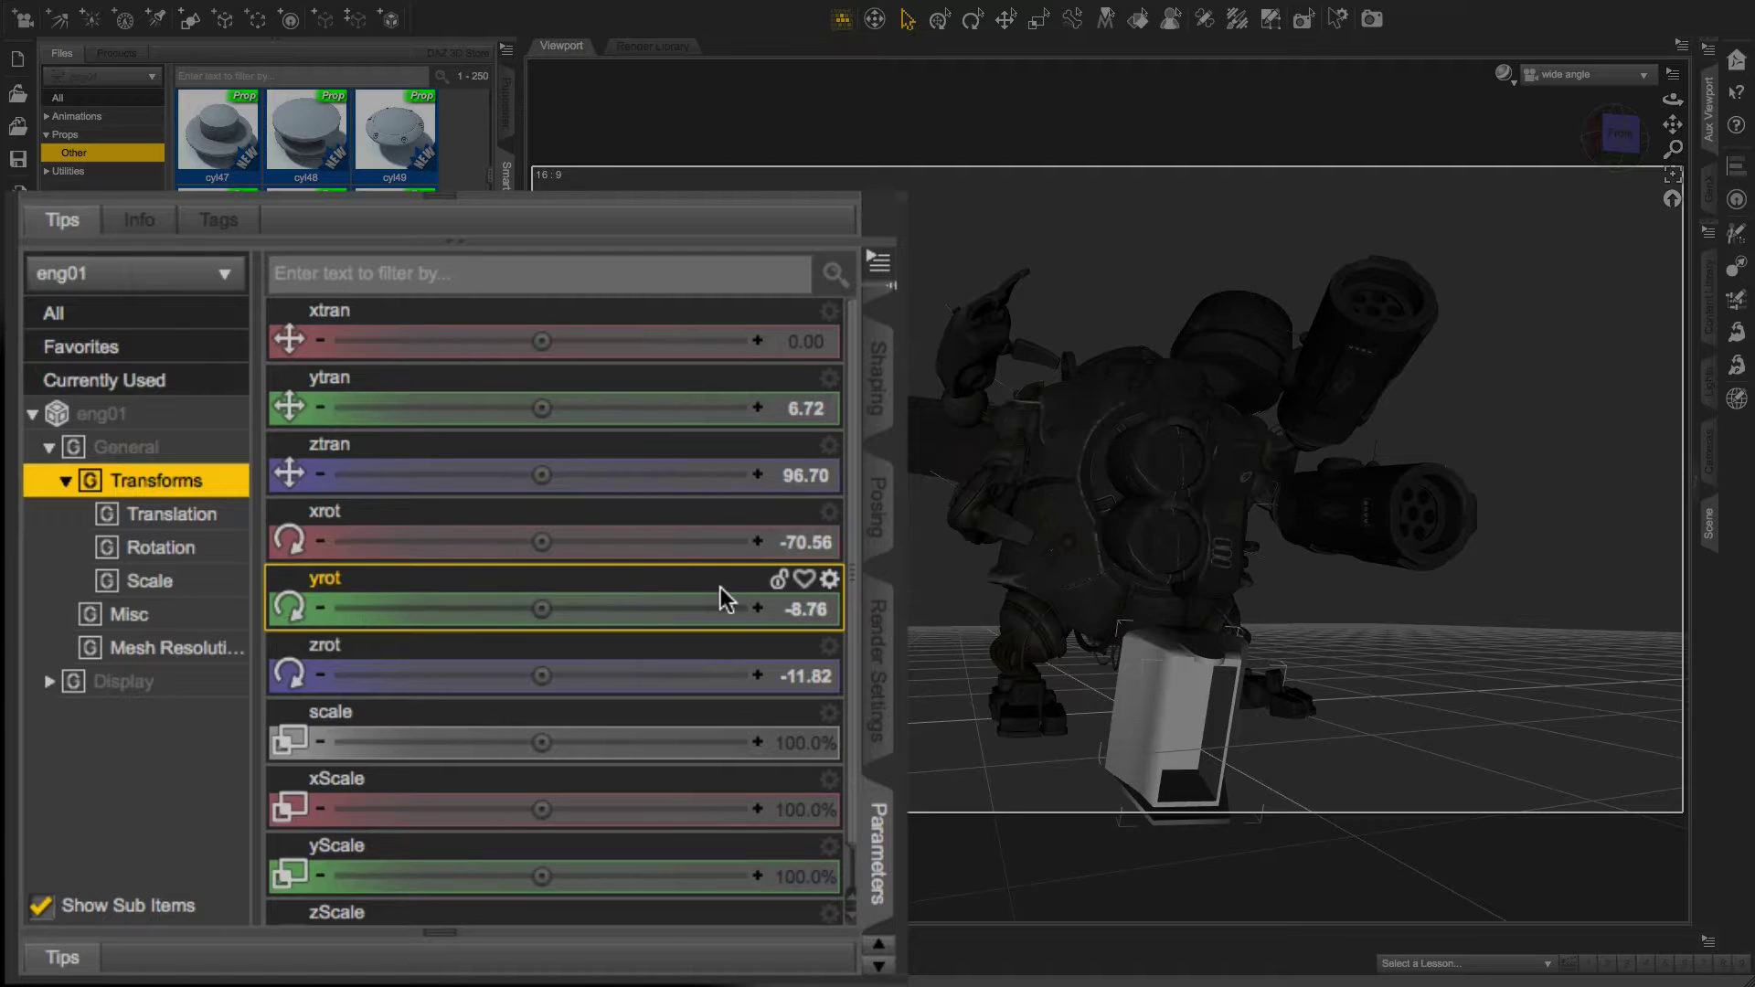
{"action": "left_click", "coordinate": [808, 542]}
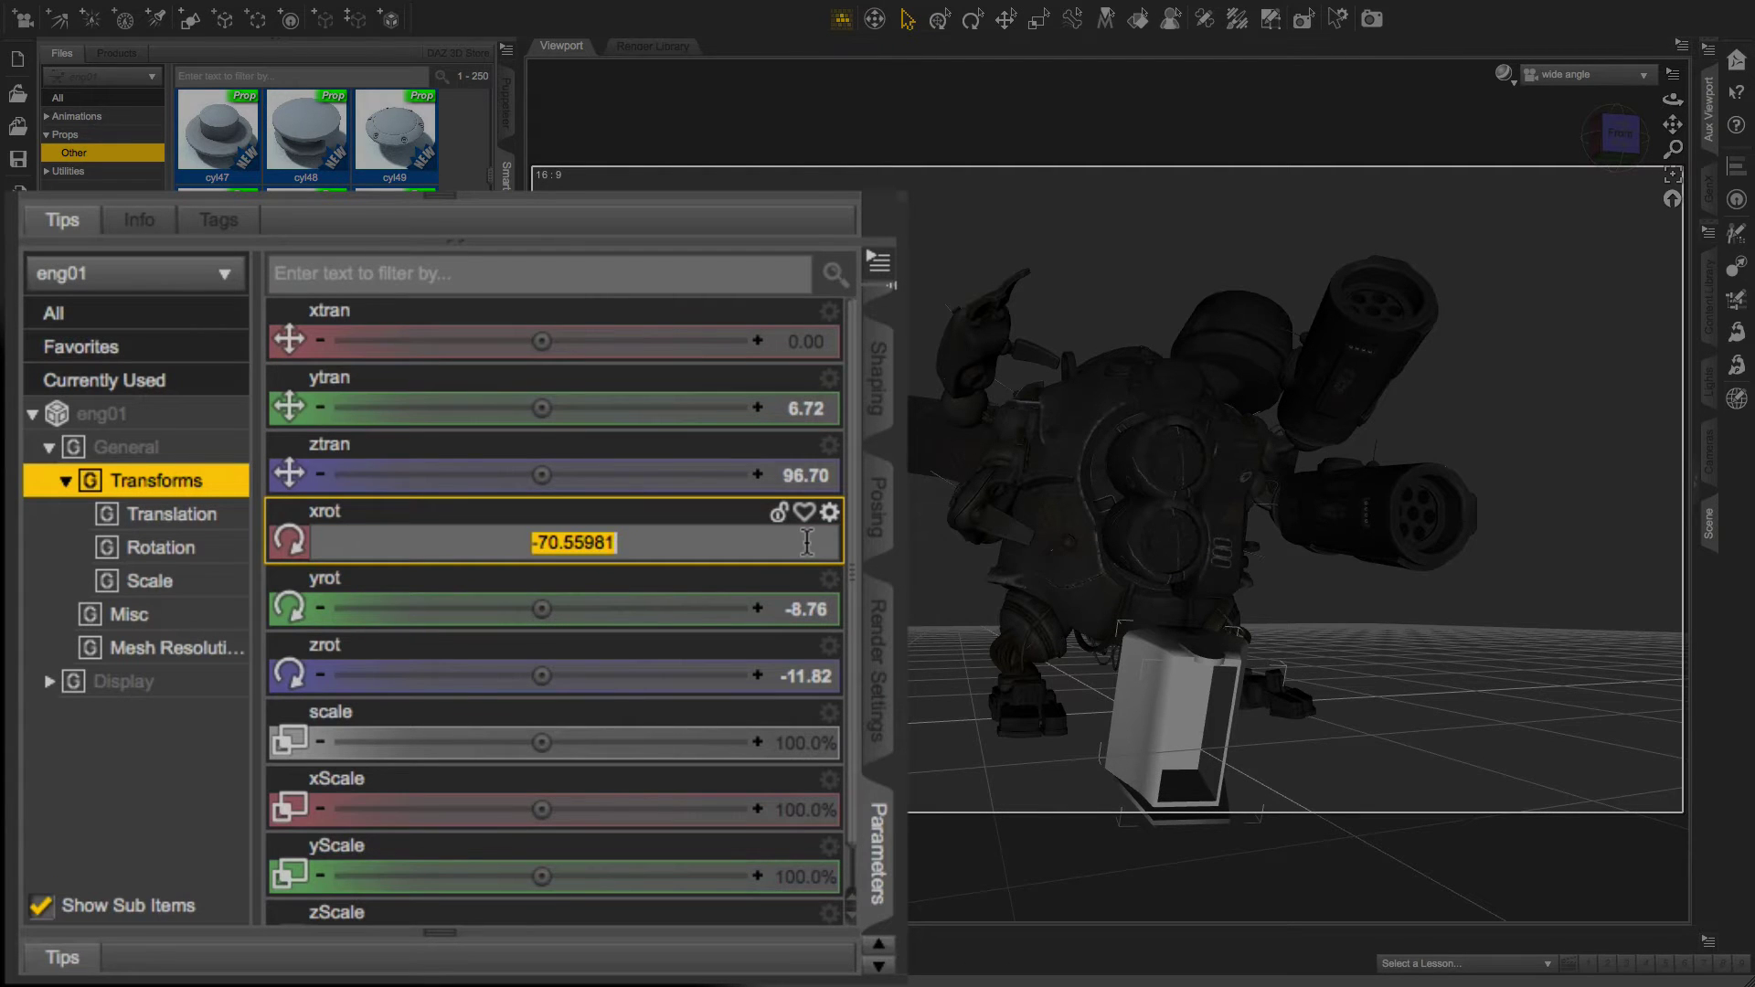
{"action": "type", "text": "-90"}
{"action": "key", "text": "Return"}
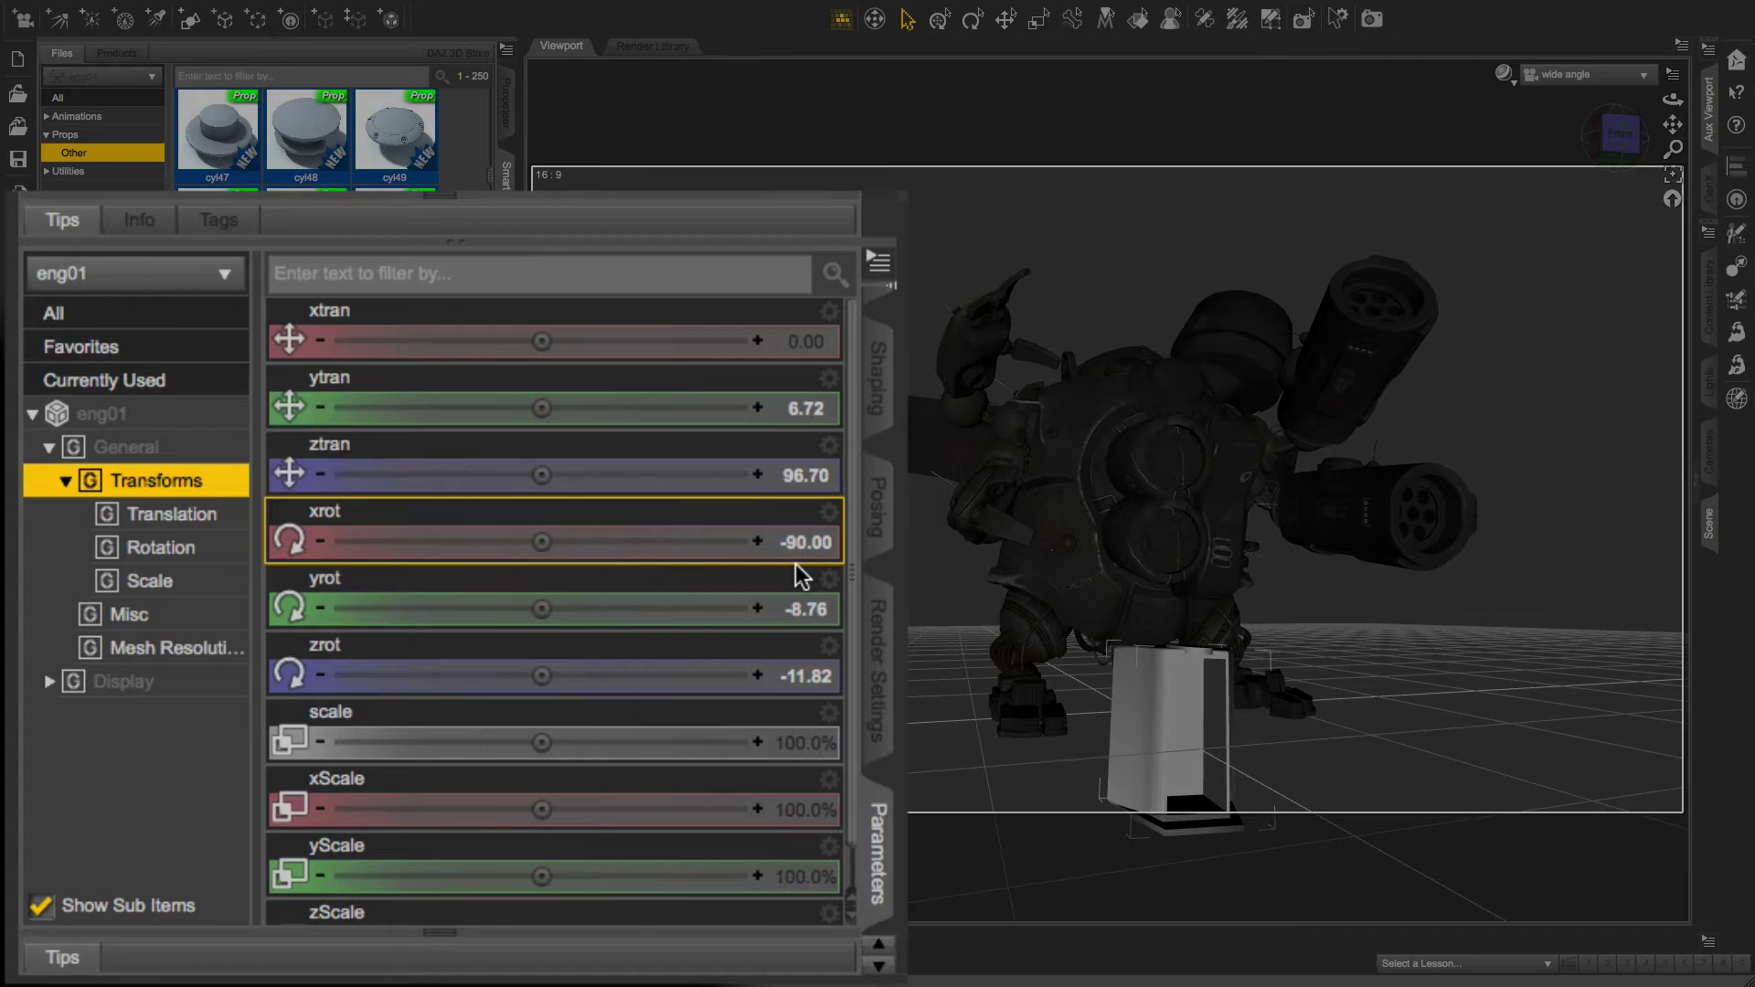
{"action": "left_click", "coordinate": [809, 608]}
{"action": "type", "text": "0"}
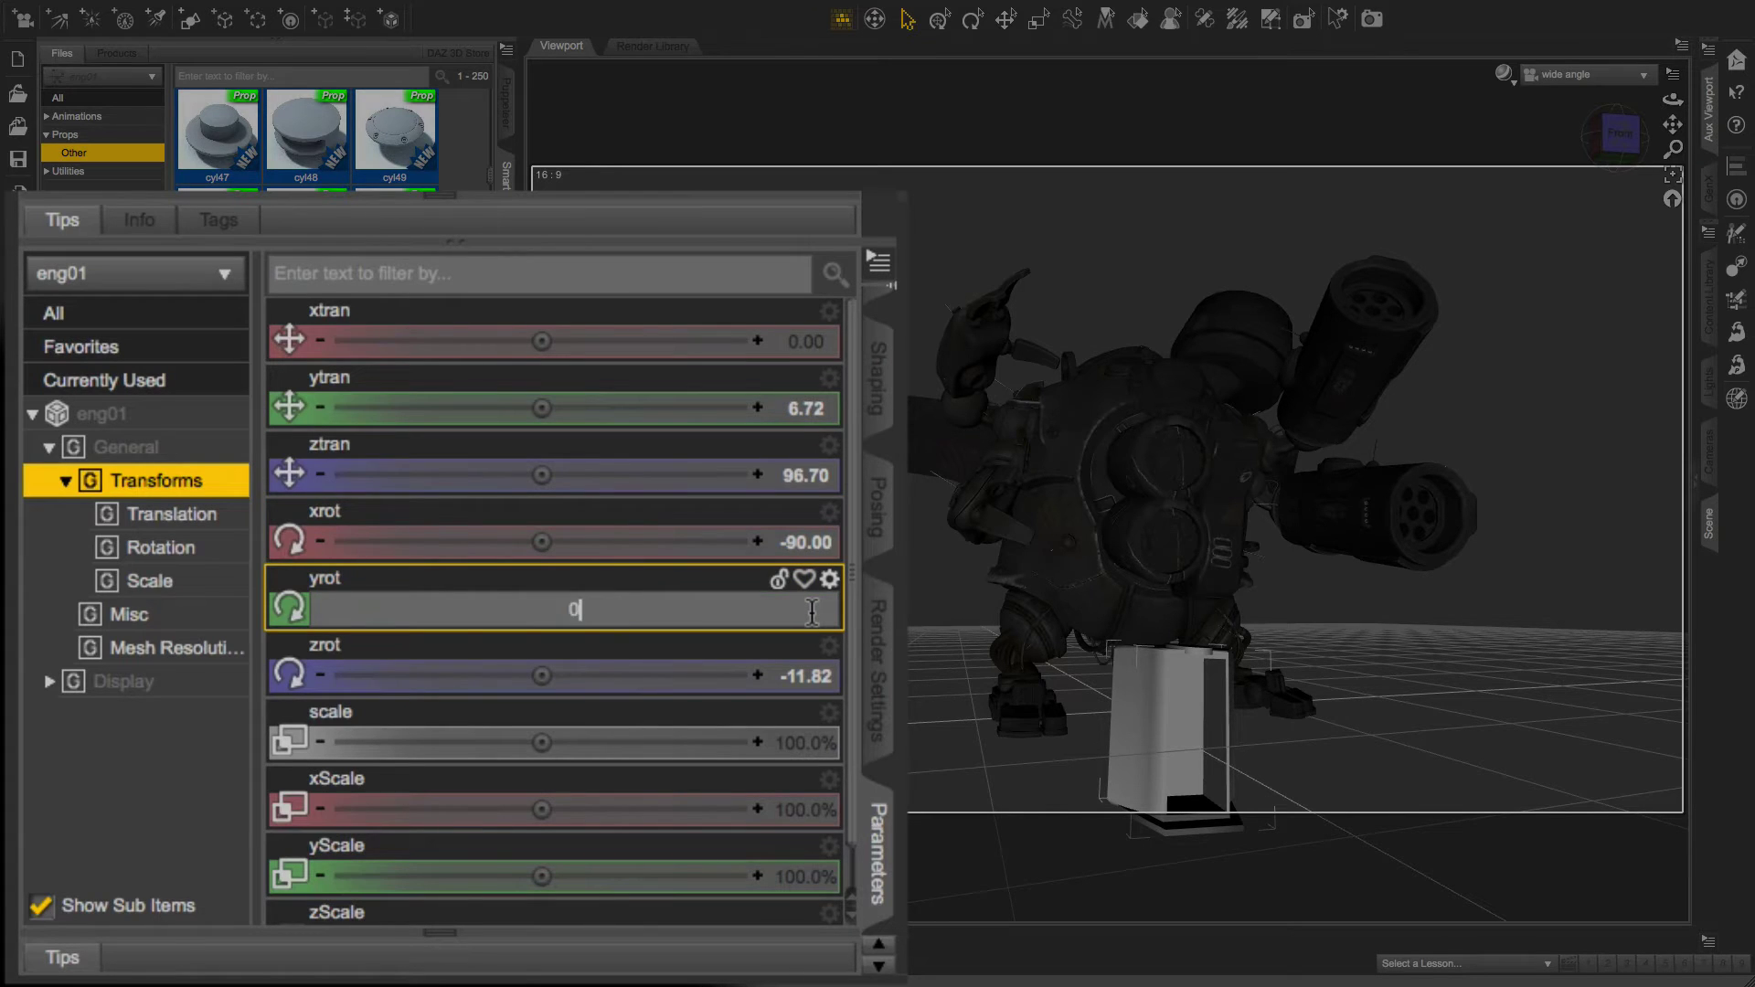
{"action": "key", "text": "Return"}
{"action": "left_click", "coordinate": [802, 677]}
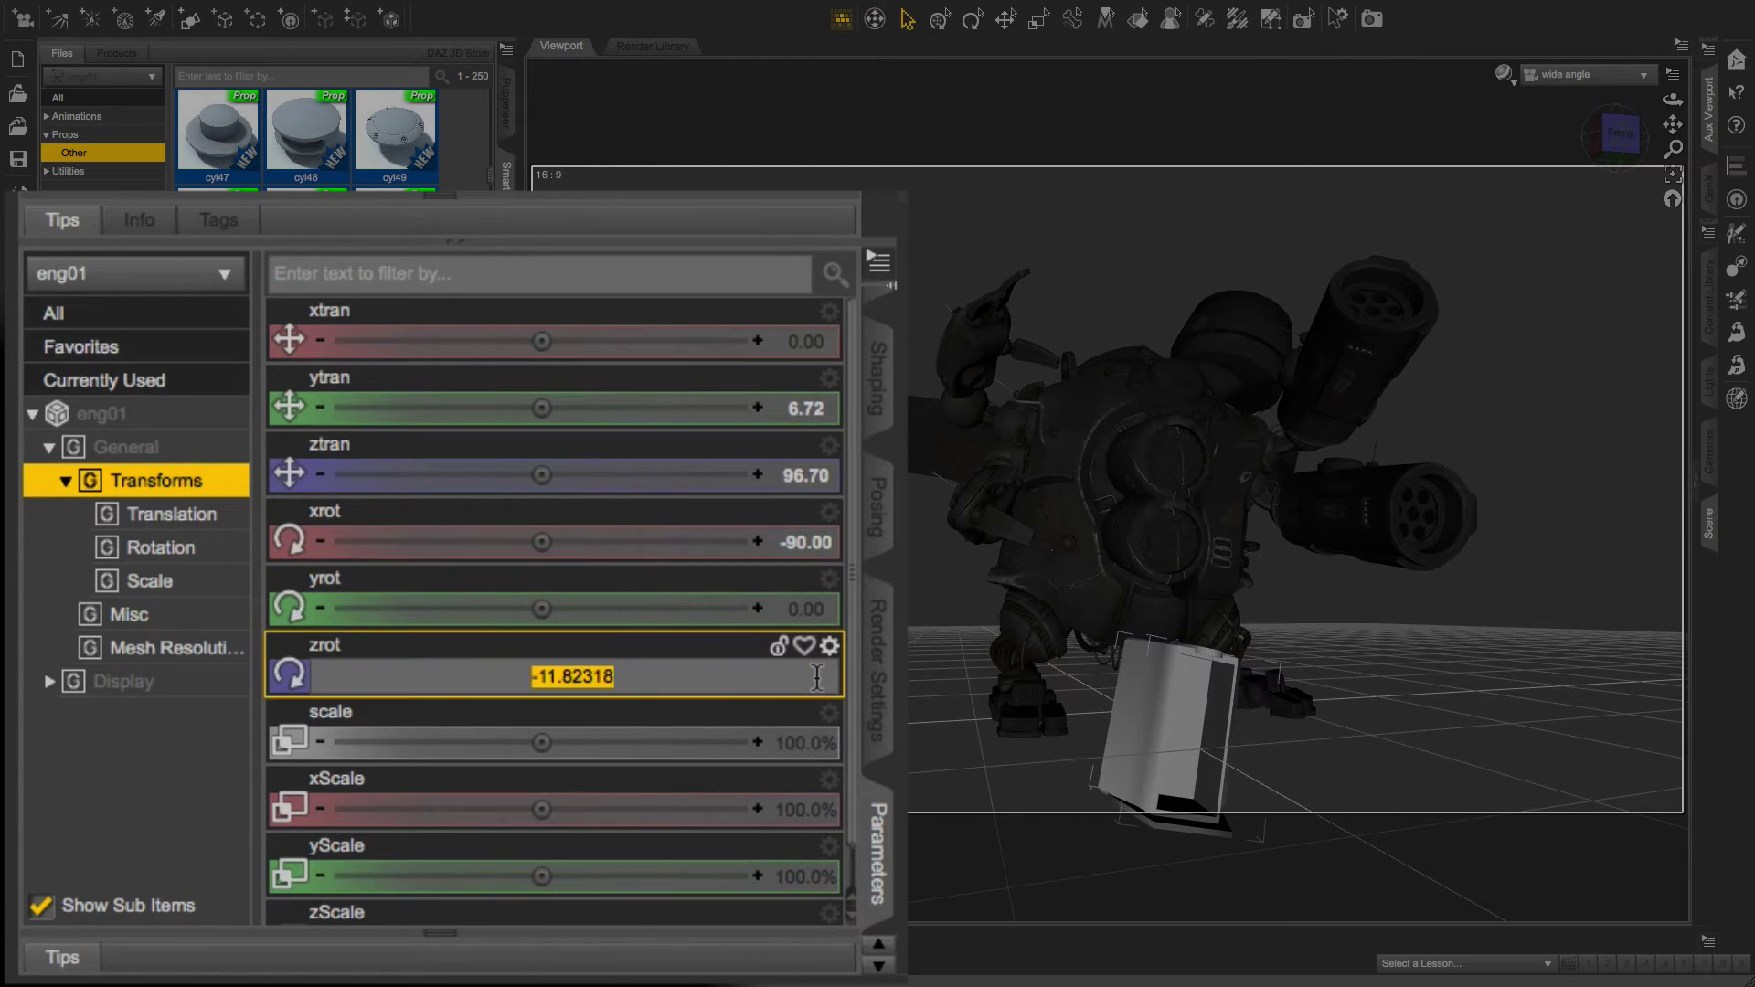
{"action": "type", "text": "0"}
{"action": "key", "text": "Return"}
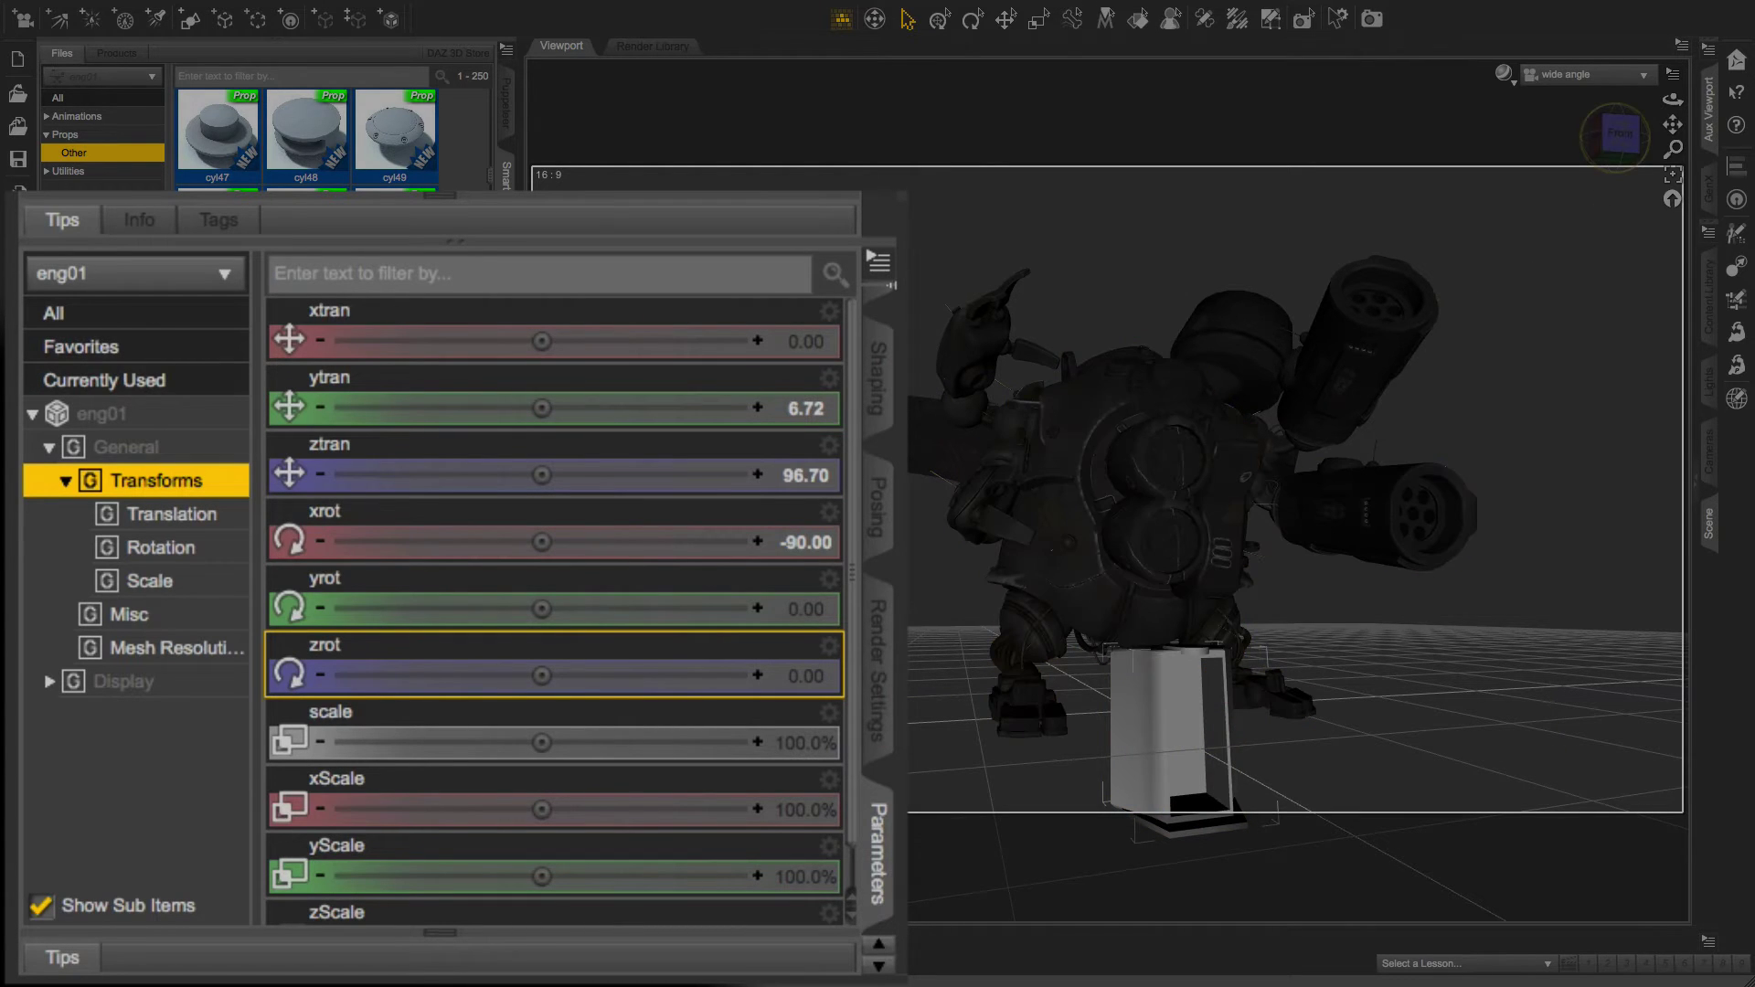
{"action": "left_click", "coordinate": [1599, 163]}
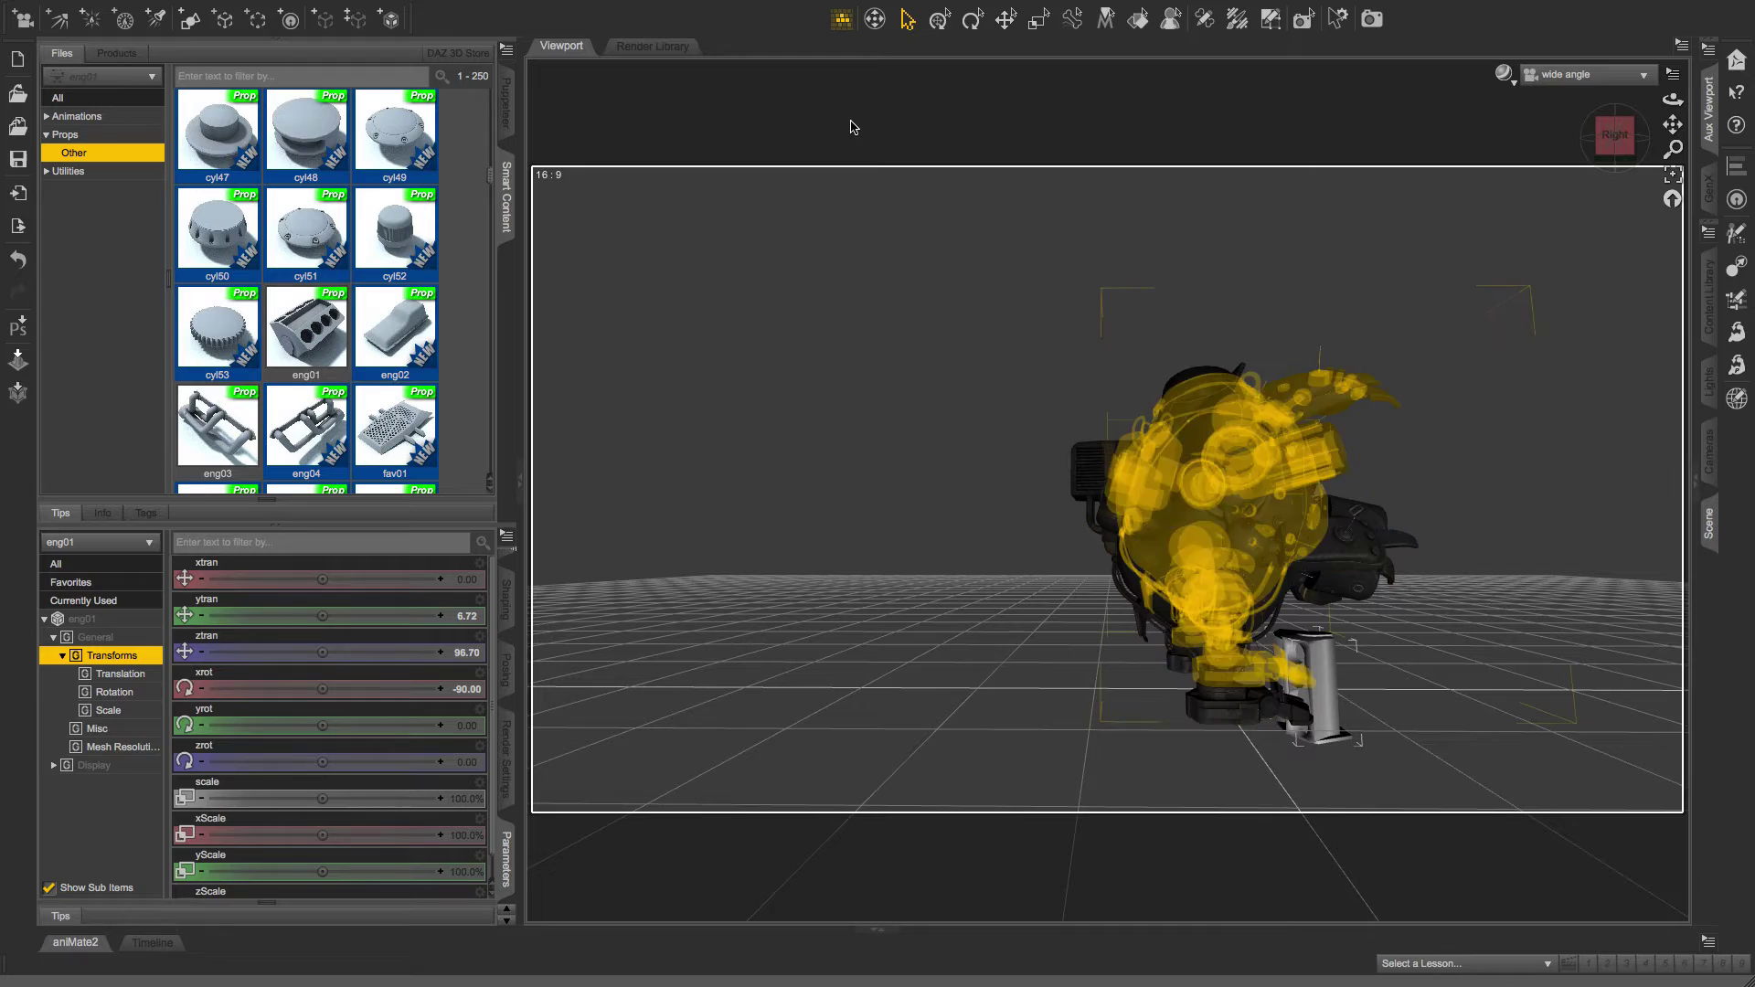
Slide eng01 back toward the mech and lower it onto the back plating
{"action": "left_click", "coordinate": [939, 19]}
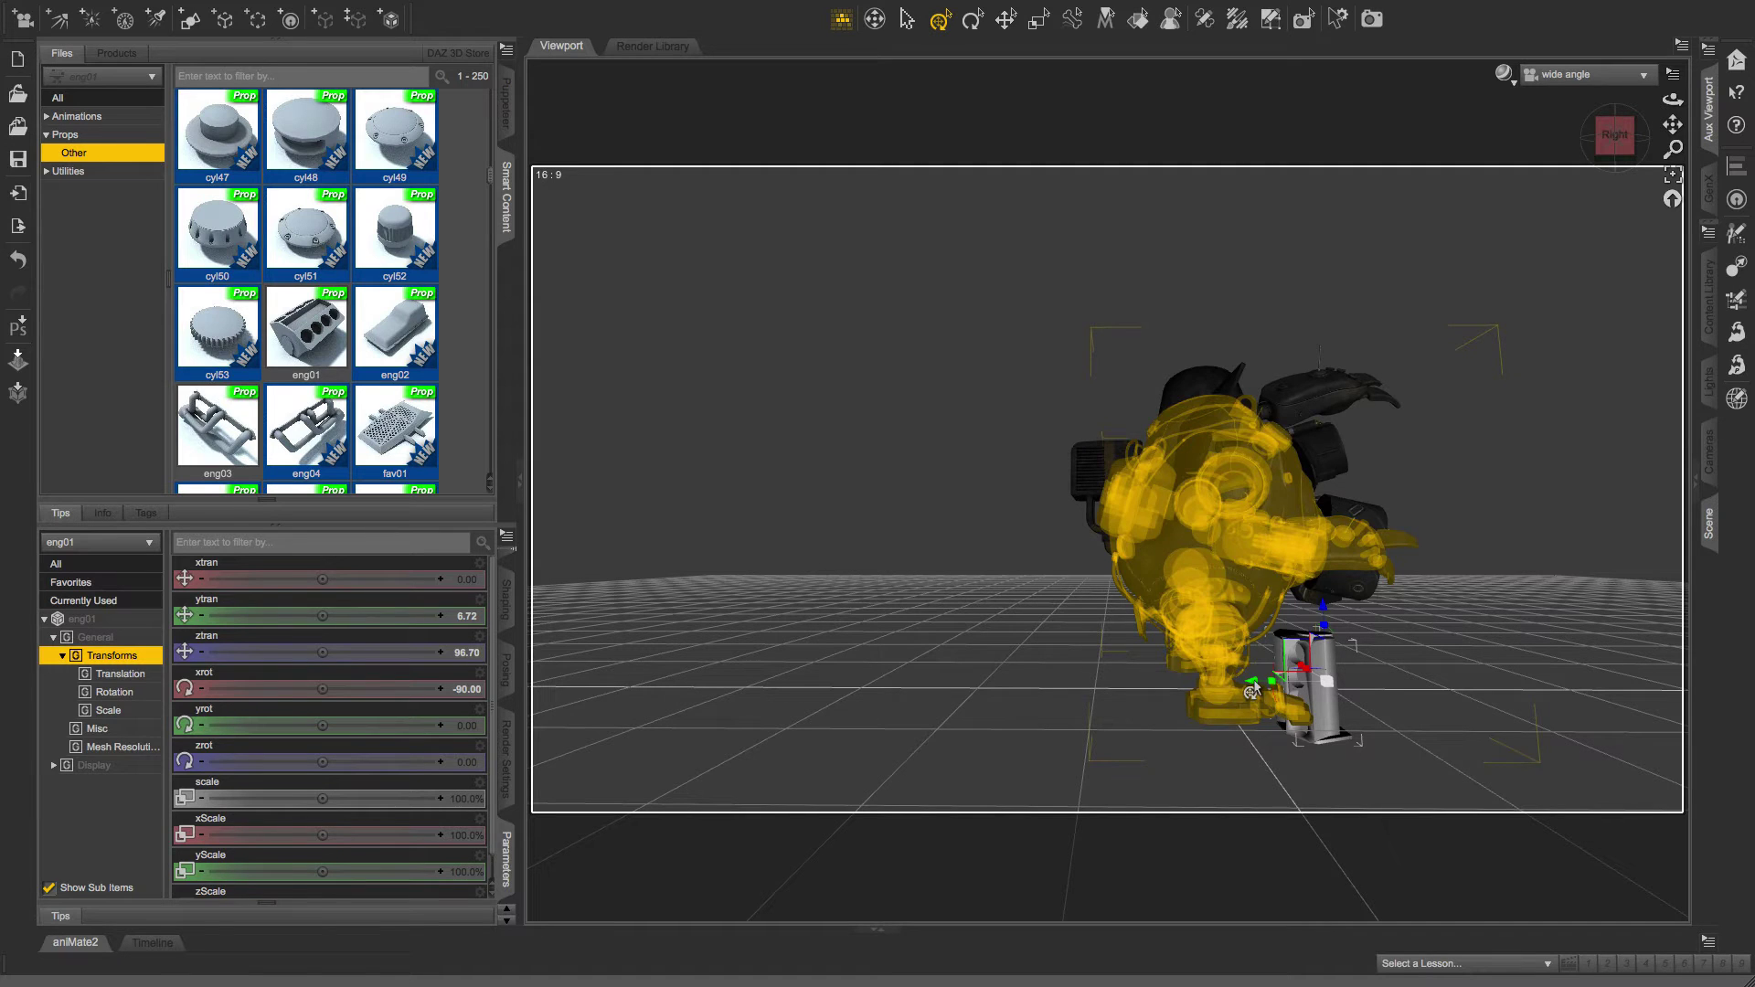
{"action": "left_click_drag", "start_coordinate": [1253, 691], "coordinate": [1121, 462]}
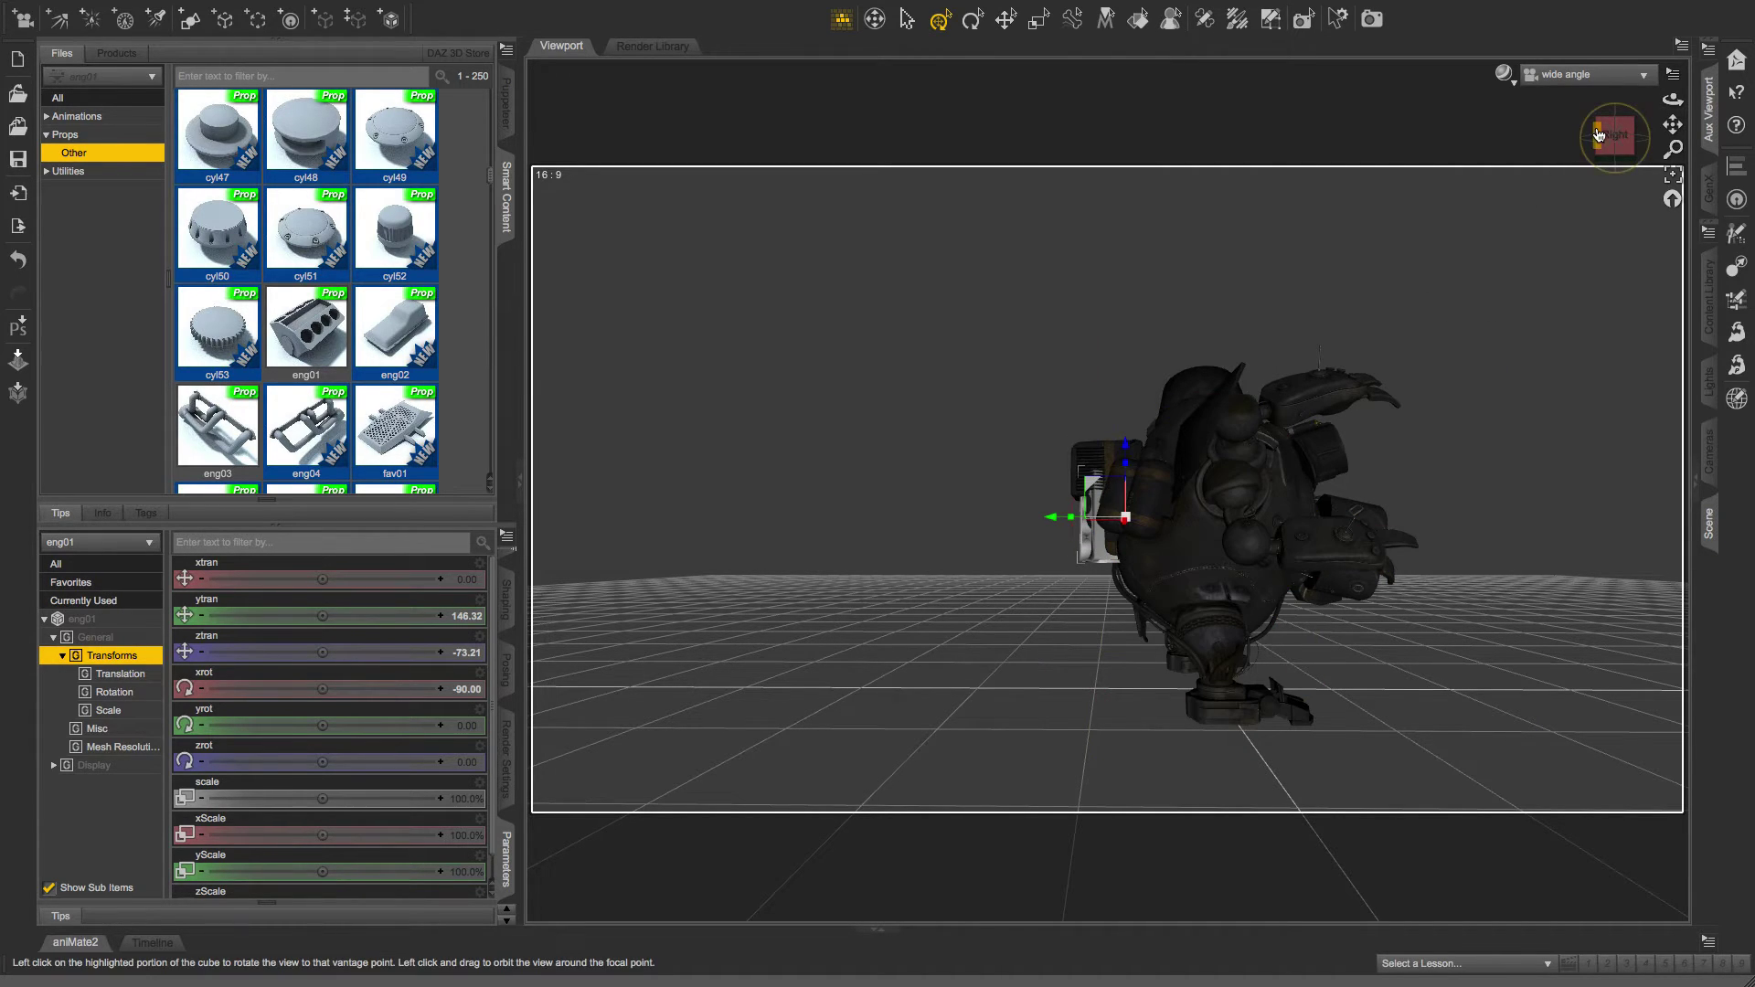
{"action": "mouse_move", "coordinate": [1600, 137]}
{"action": "left_mouse_down"}
{"action": "mouse_move", "coordinate": [1637, 137]}
{"action": "mouse_move", "coordinate": [1609, 137]}
{"action": "left_mouse_up"}
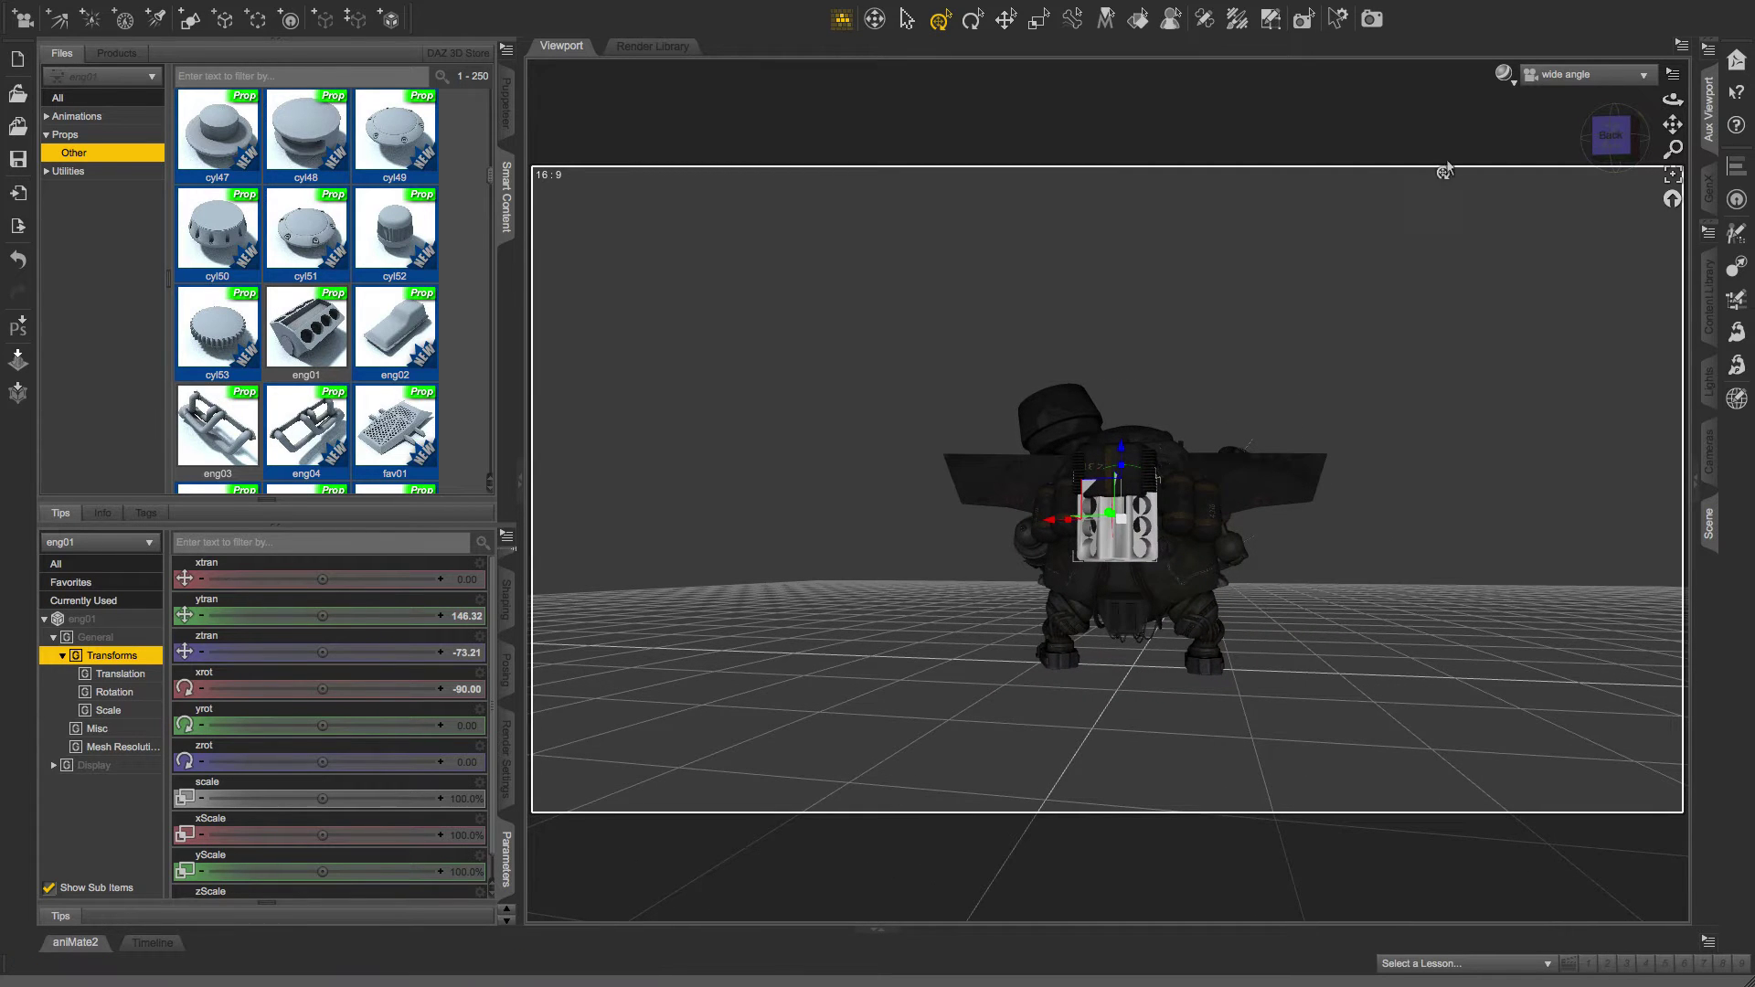
{"action": "scroll", "coordinate": [1391, 337], "scroll_direction": "up", "scroll_amount": 5}
{"action": "scroll", "coordinate": [1397, 338], "scroll_direction": "up", "scroll_amount": 5}
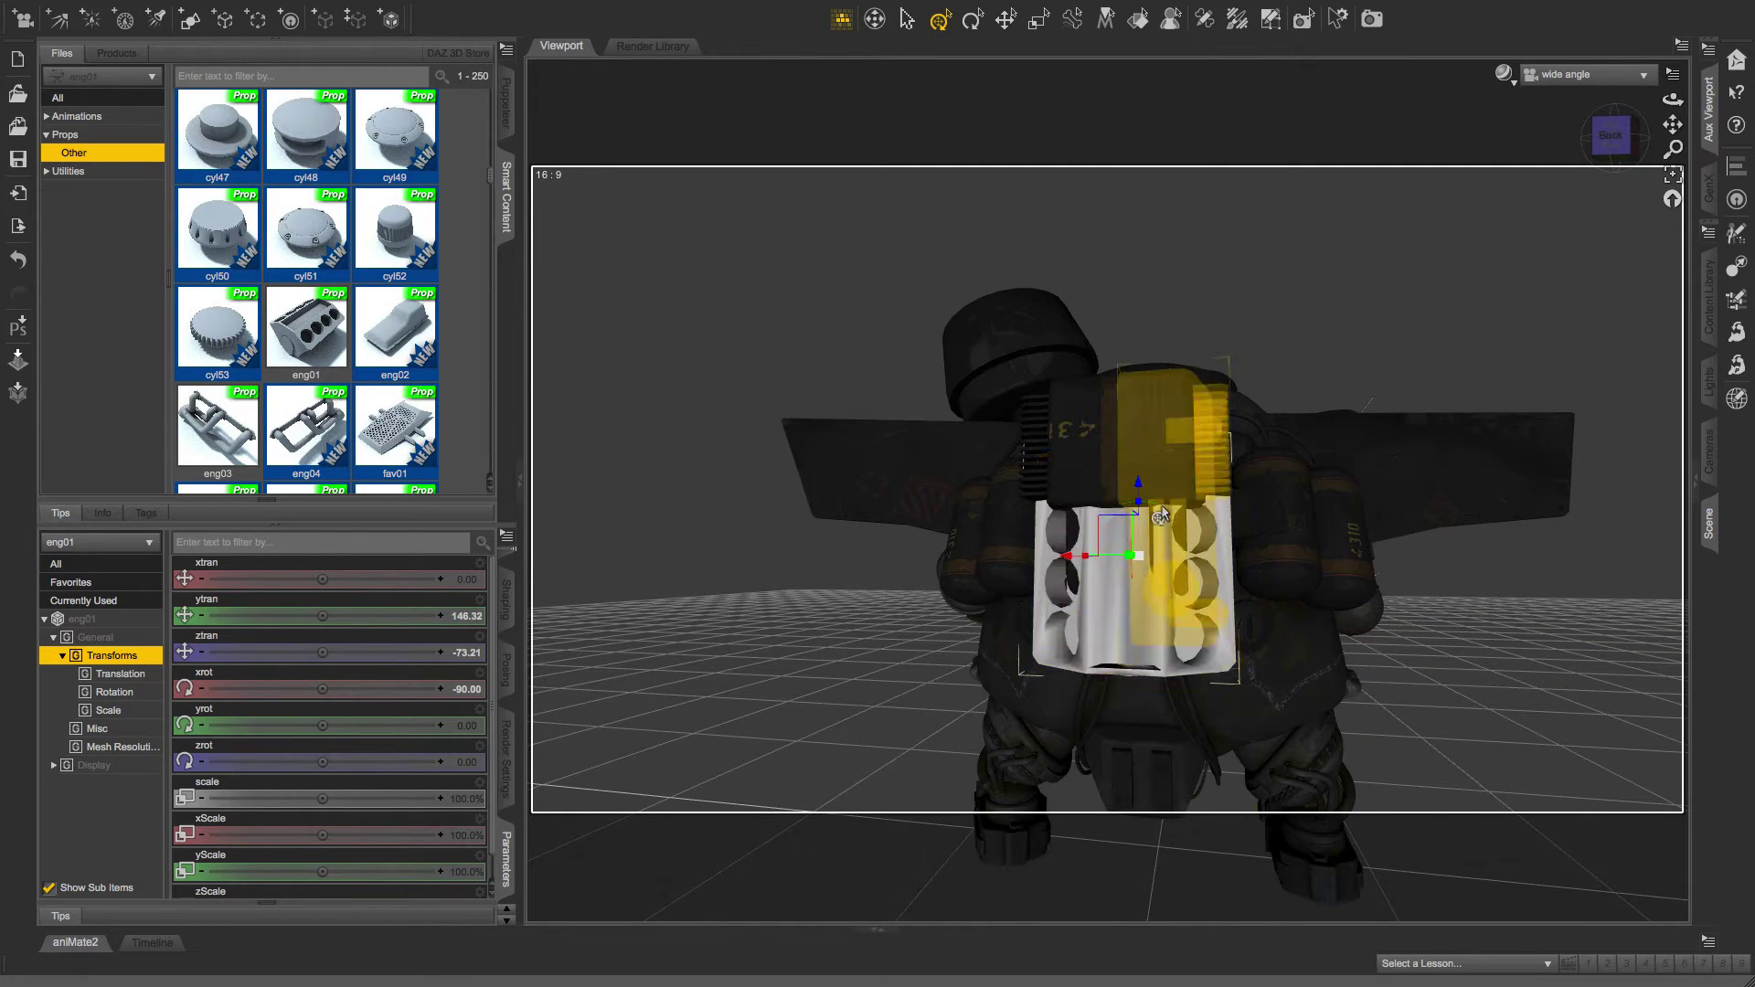
{"action": "left_click_drag", "start_coordinate": [1137, 487], "coordinate": [1138, 534]}
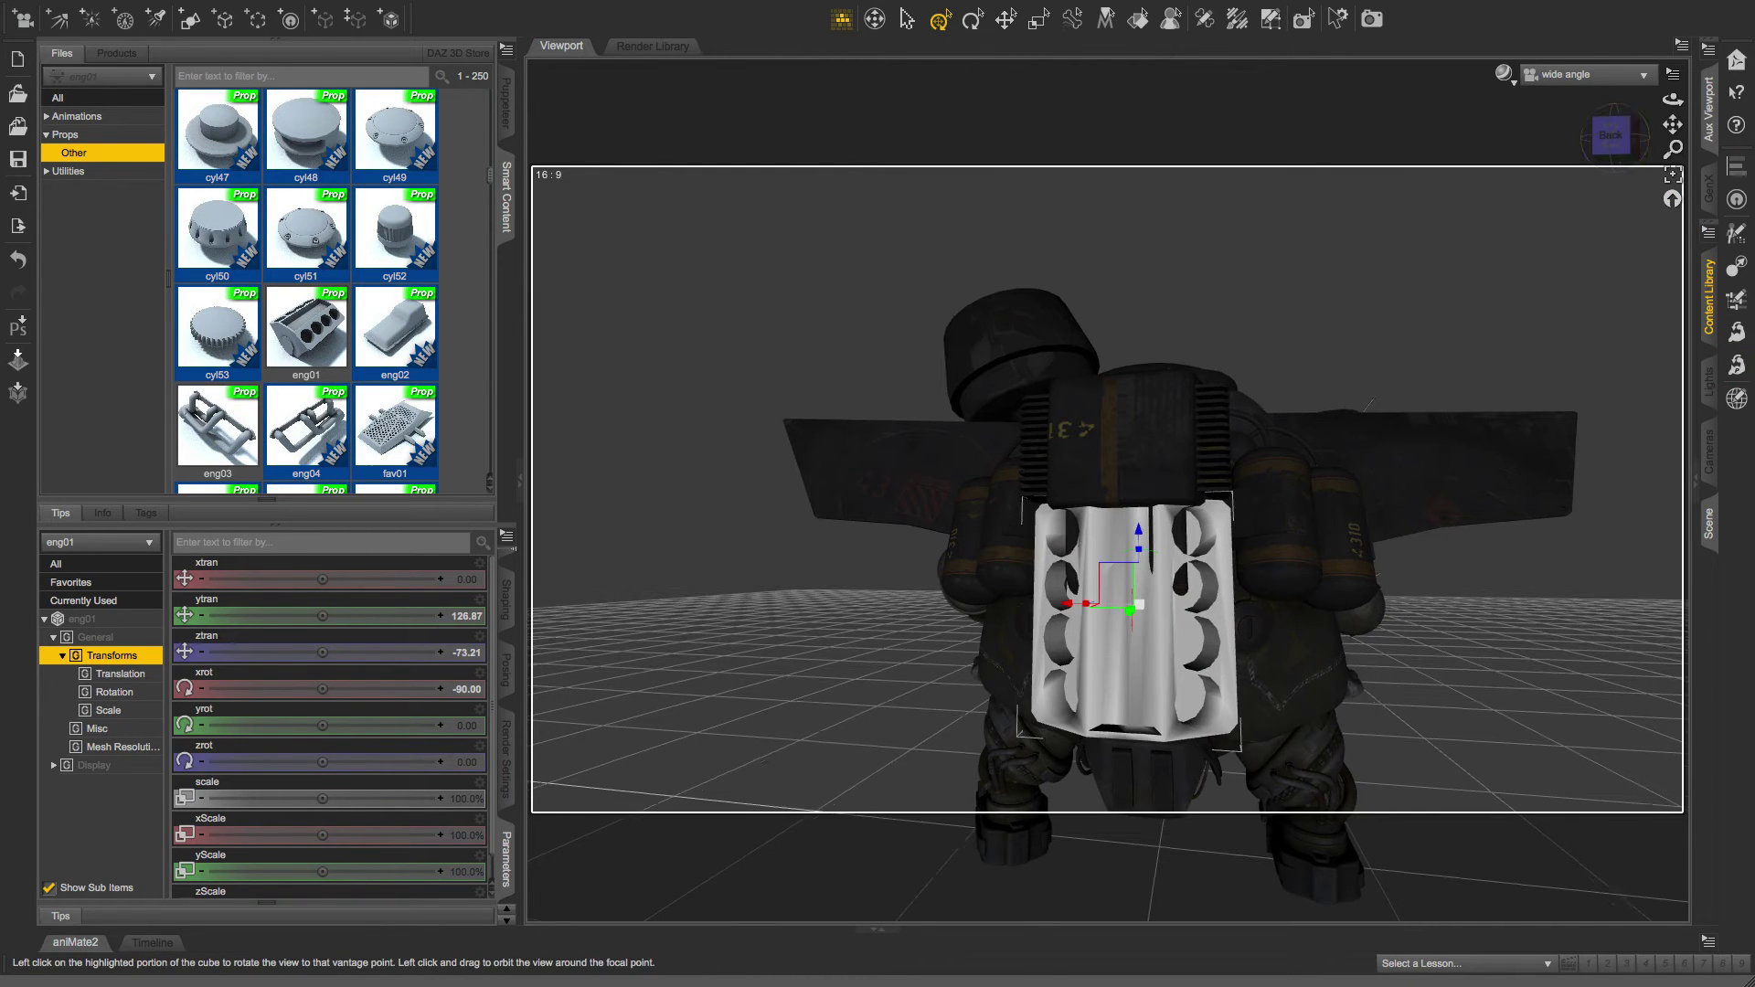
Push eng01 snug and centred on the back, at X 1.76, Y 125.43, Z -84.24
{"action": "left_click_drag", "start_coordinate": [1610, 135], "coordinate": [1536, 137]}
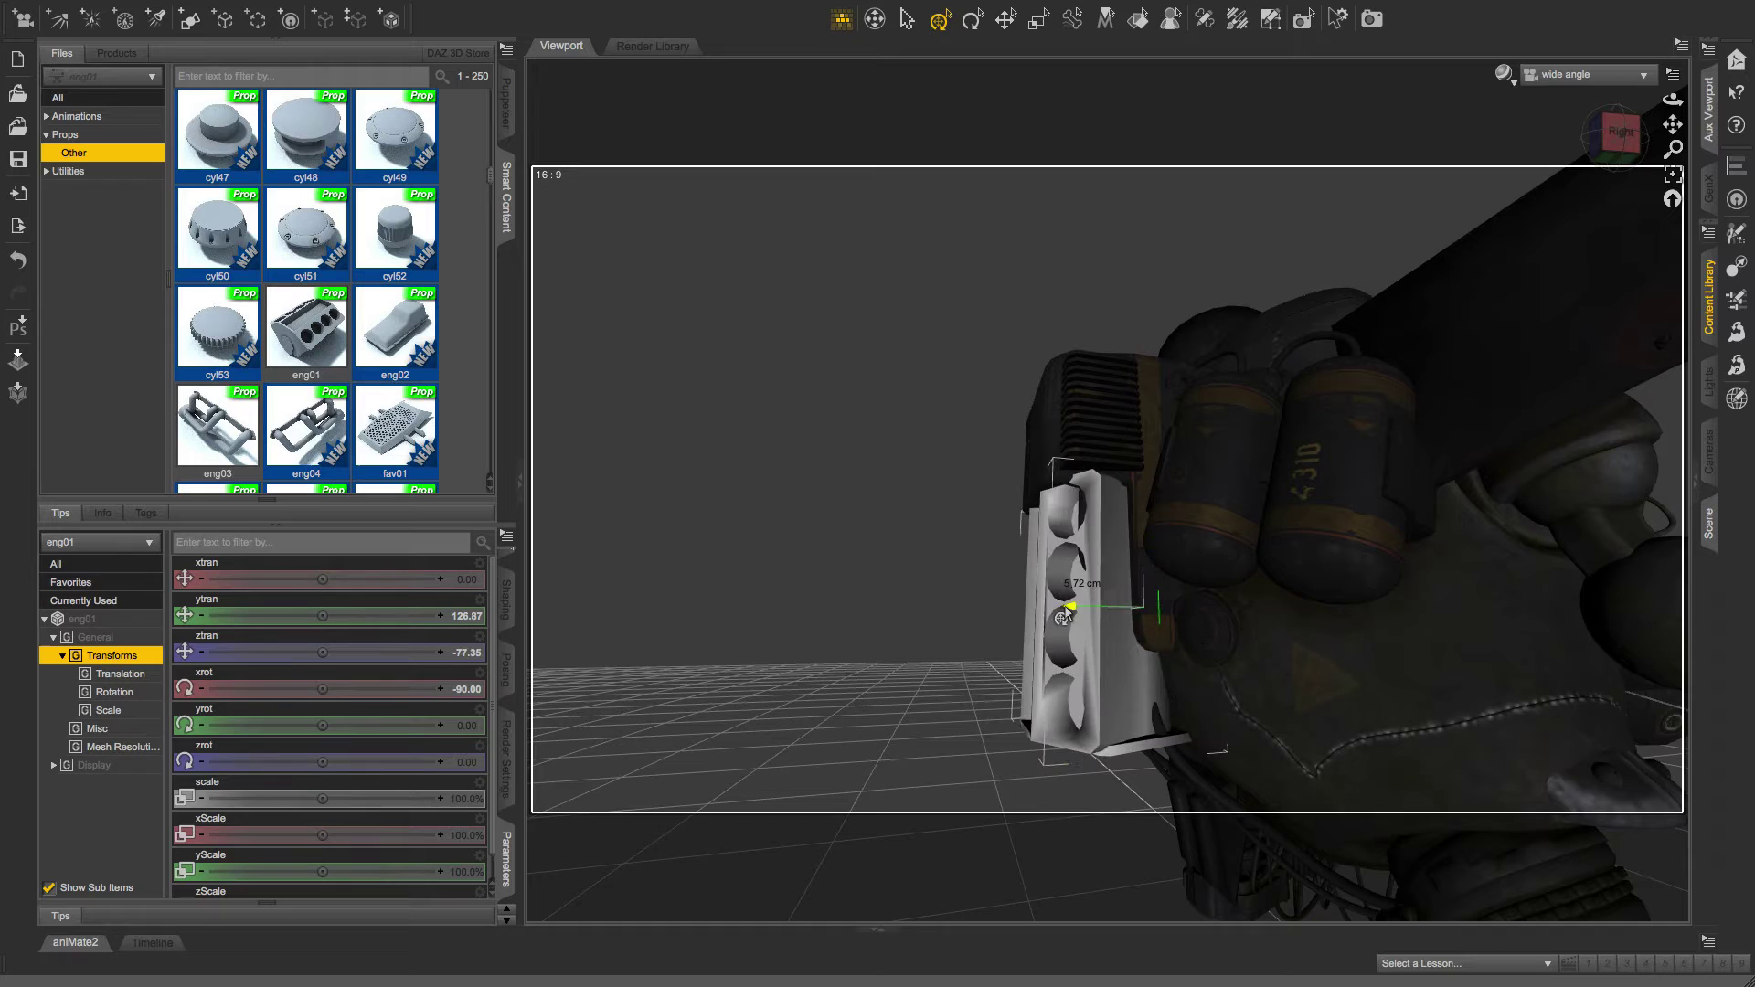
{"action": "left_click_drag", "start_coordinate": [1066, 614], "coordinate": [1053, 613]}
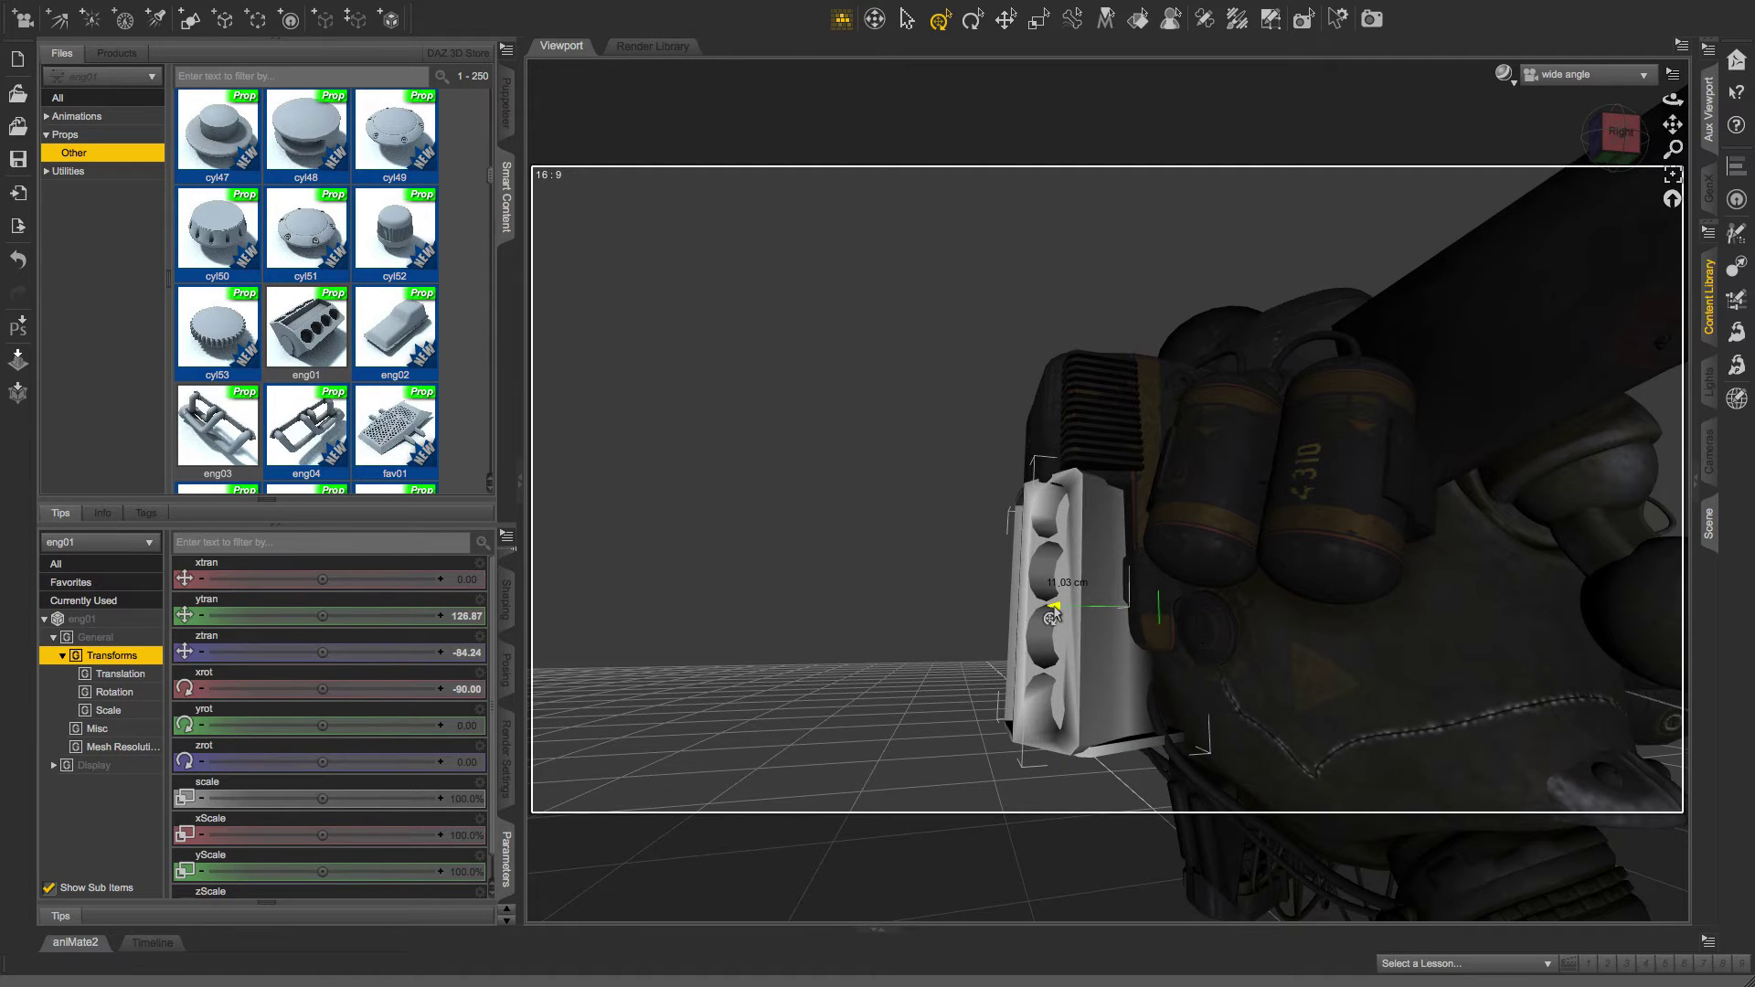
{"action": "left_click_drag", "start_coordinate": [1604, 139], "coordinate": [1587, 138]}
{"action": "left_click", "coordinate": [1595, 137]}
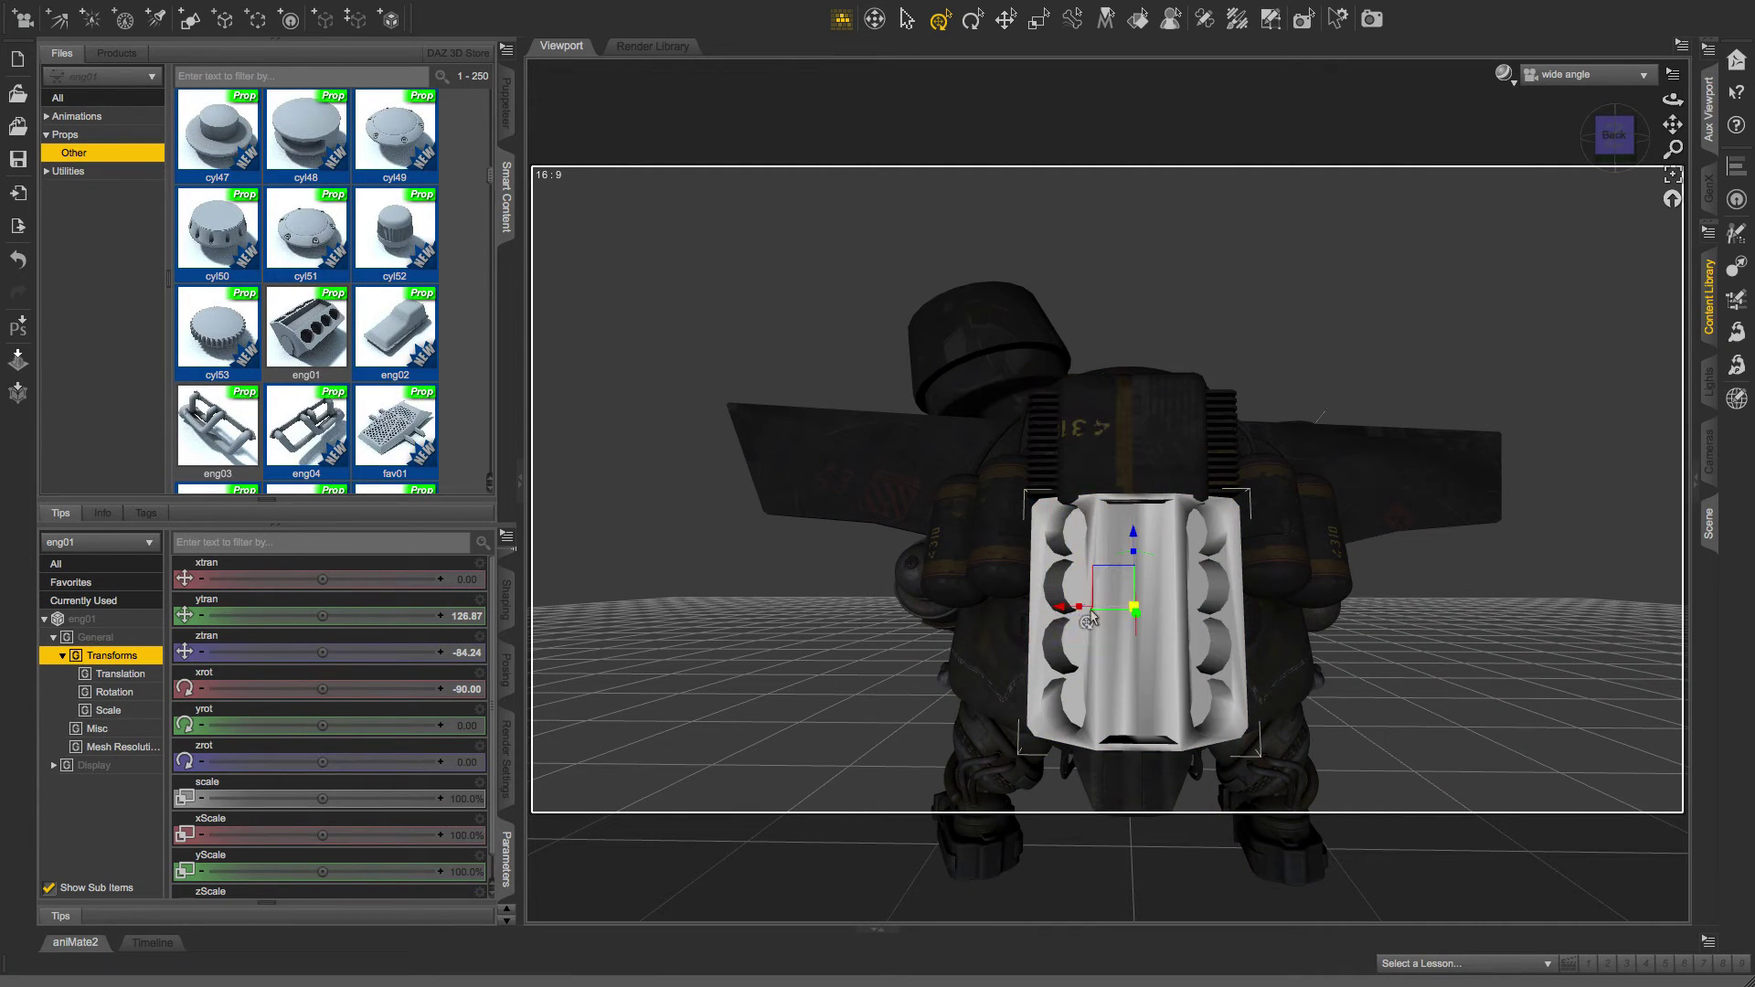
{"action": "left_click_drag", "start_coordinate": [1057, 606], "coordinate": [1054, 604]}
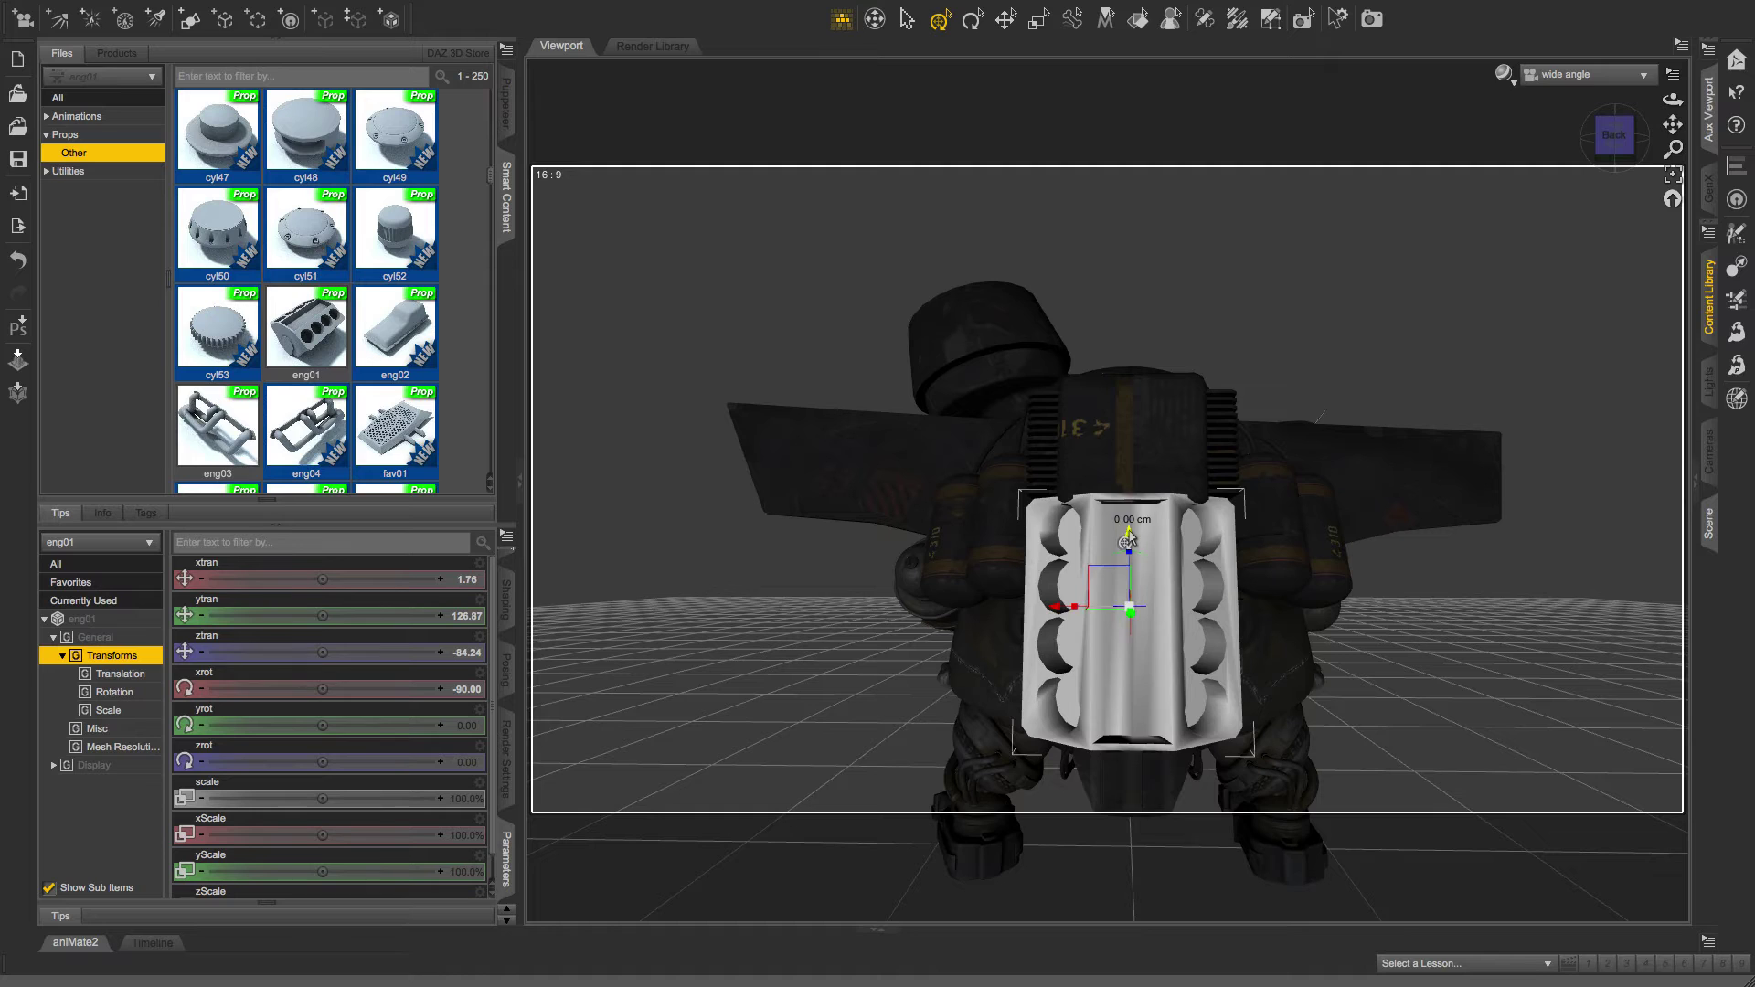
{"action": "left_click_drag", "start_coordinate": [1130, 571], "coordinate": [1128, 543]}
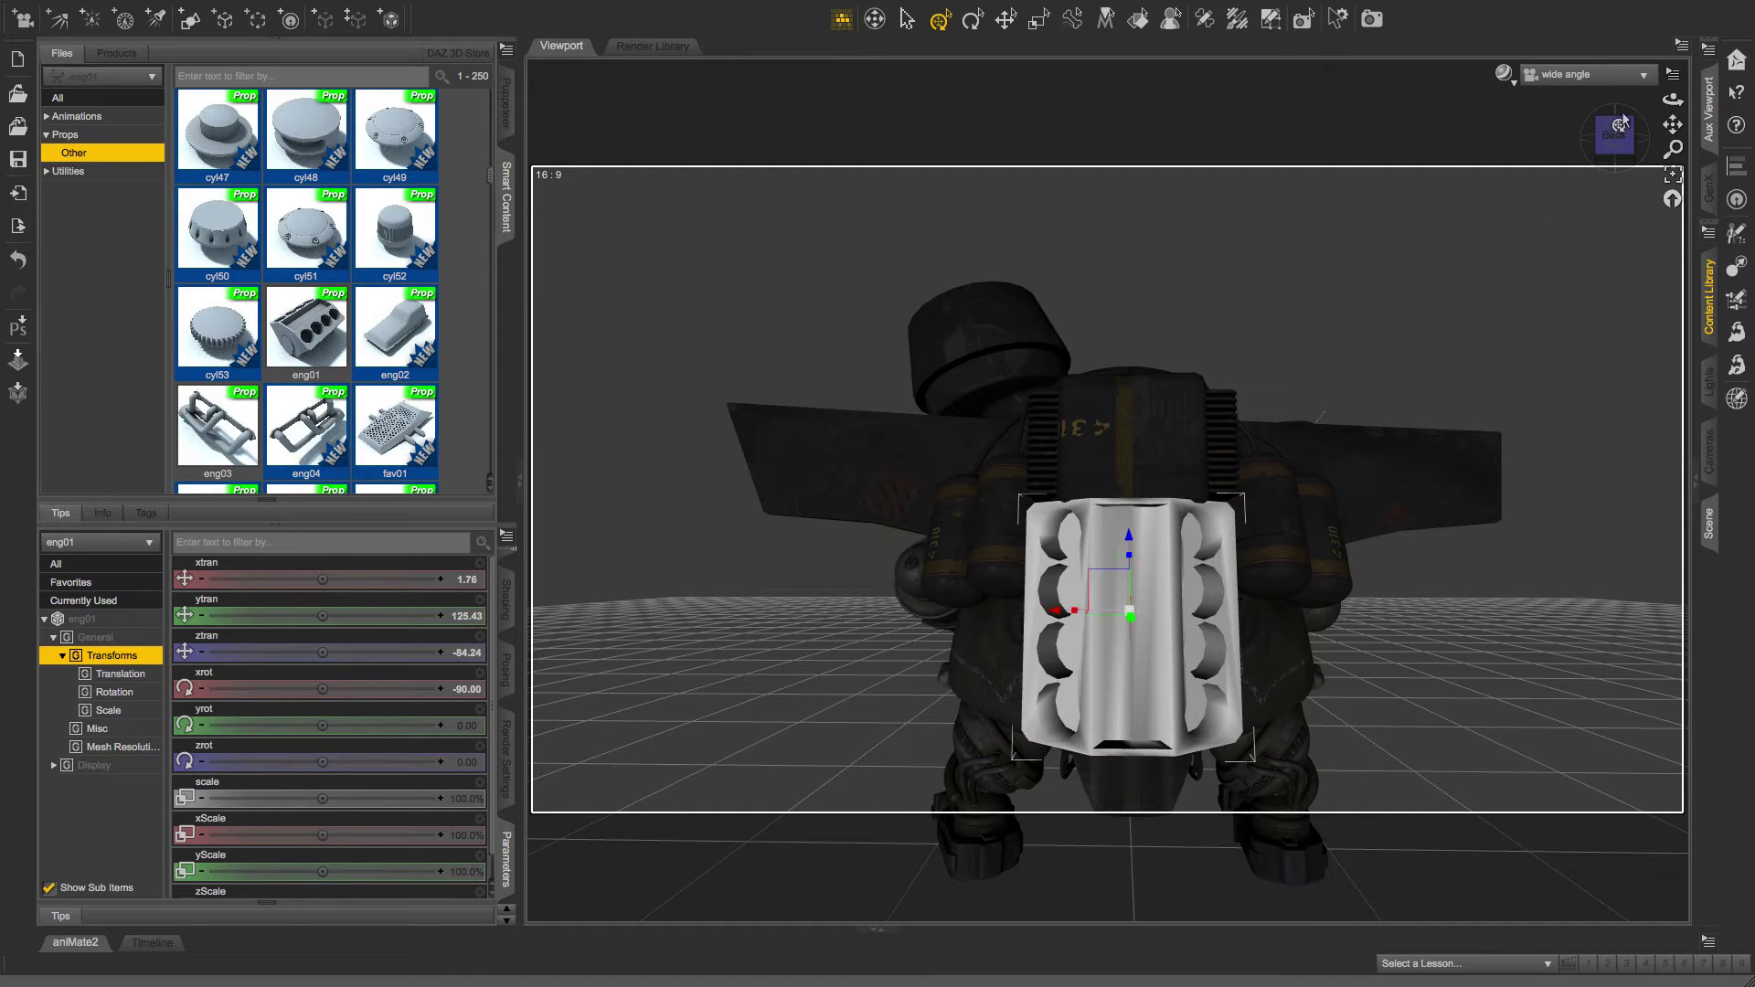
{"action": "left_click_drag", "start_coordinate": [1622, 121], "coordinate": [1681, 126]}
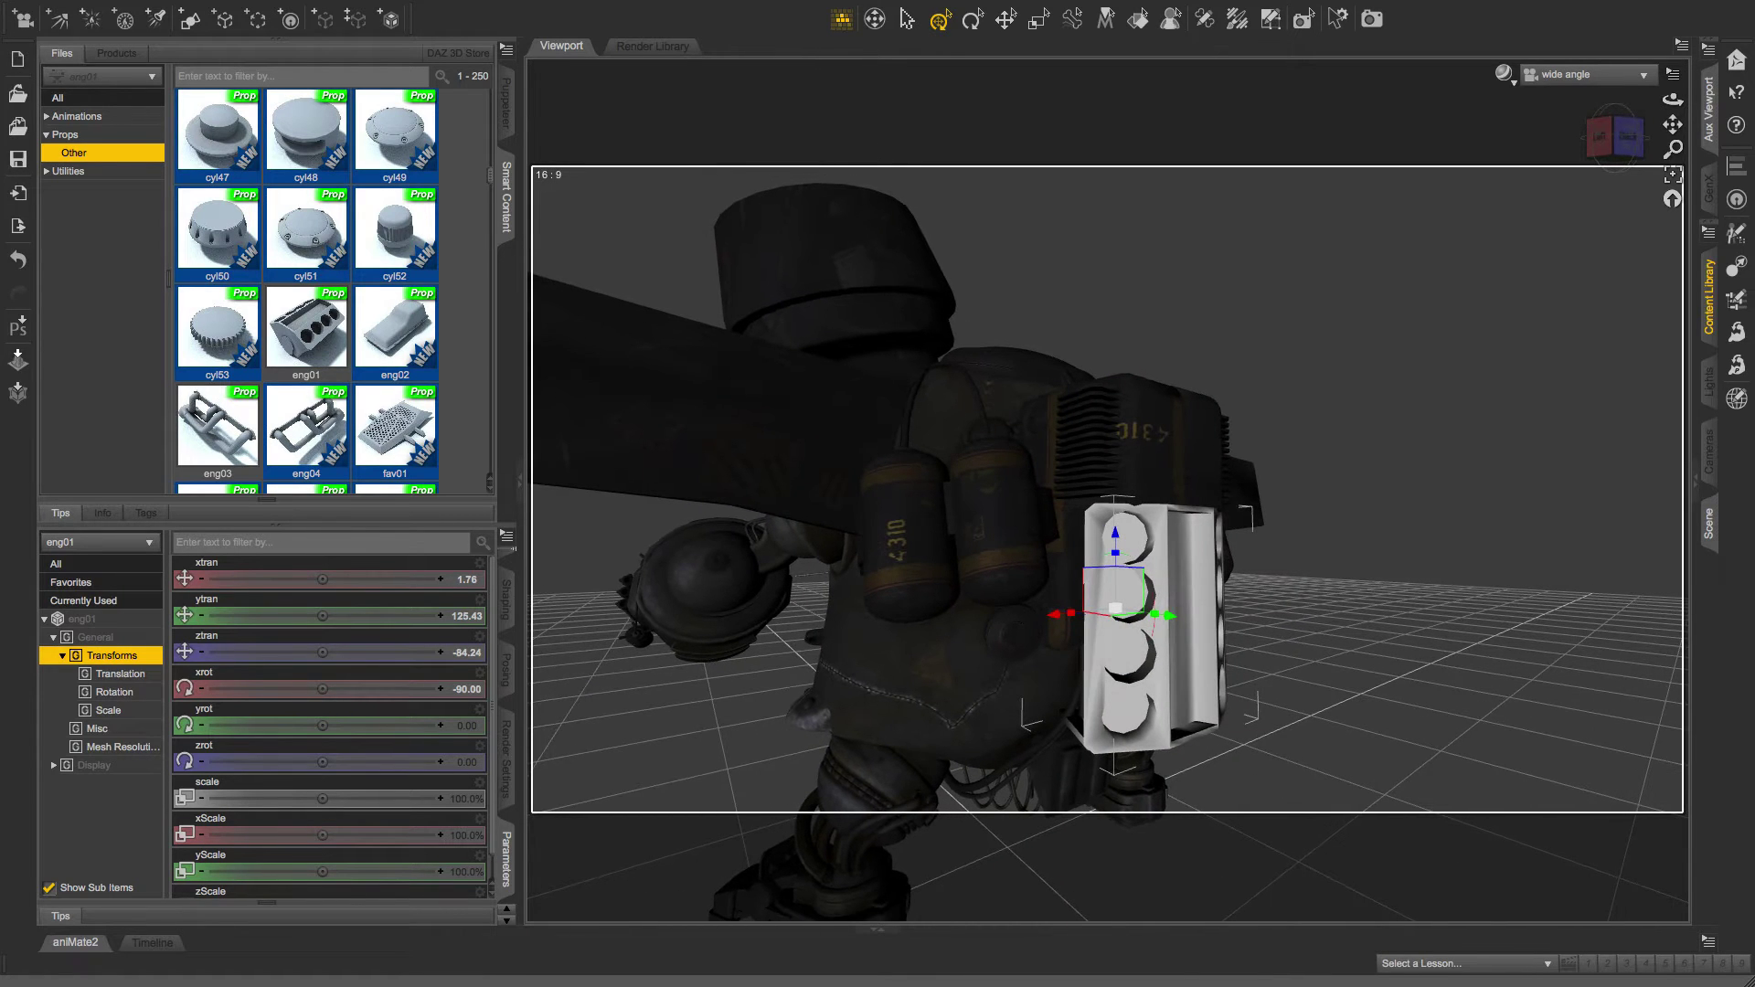
Revert eng01's X, Y and Z scales to 100% and scale it to 119% overall
{"action": "left_click", "coordinate": [1628, 135]}
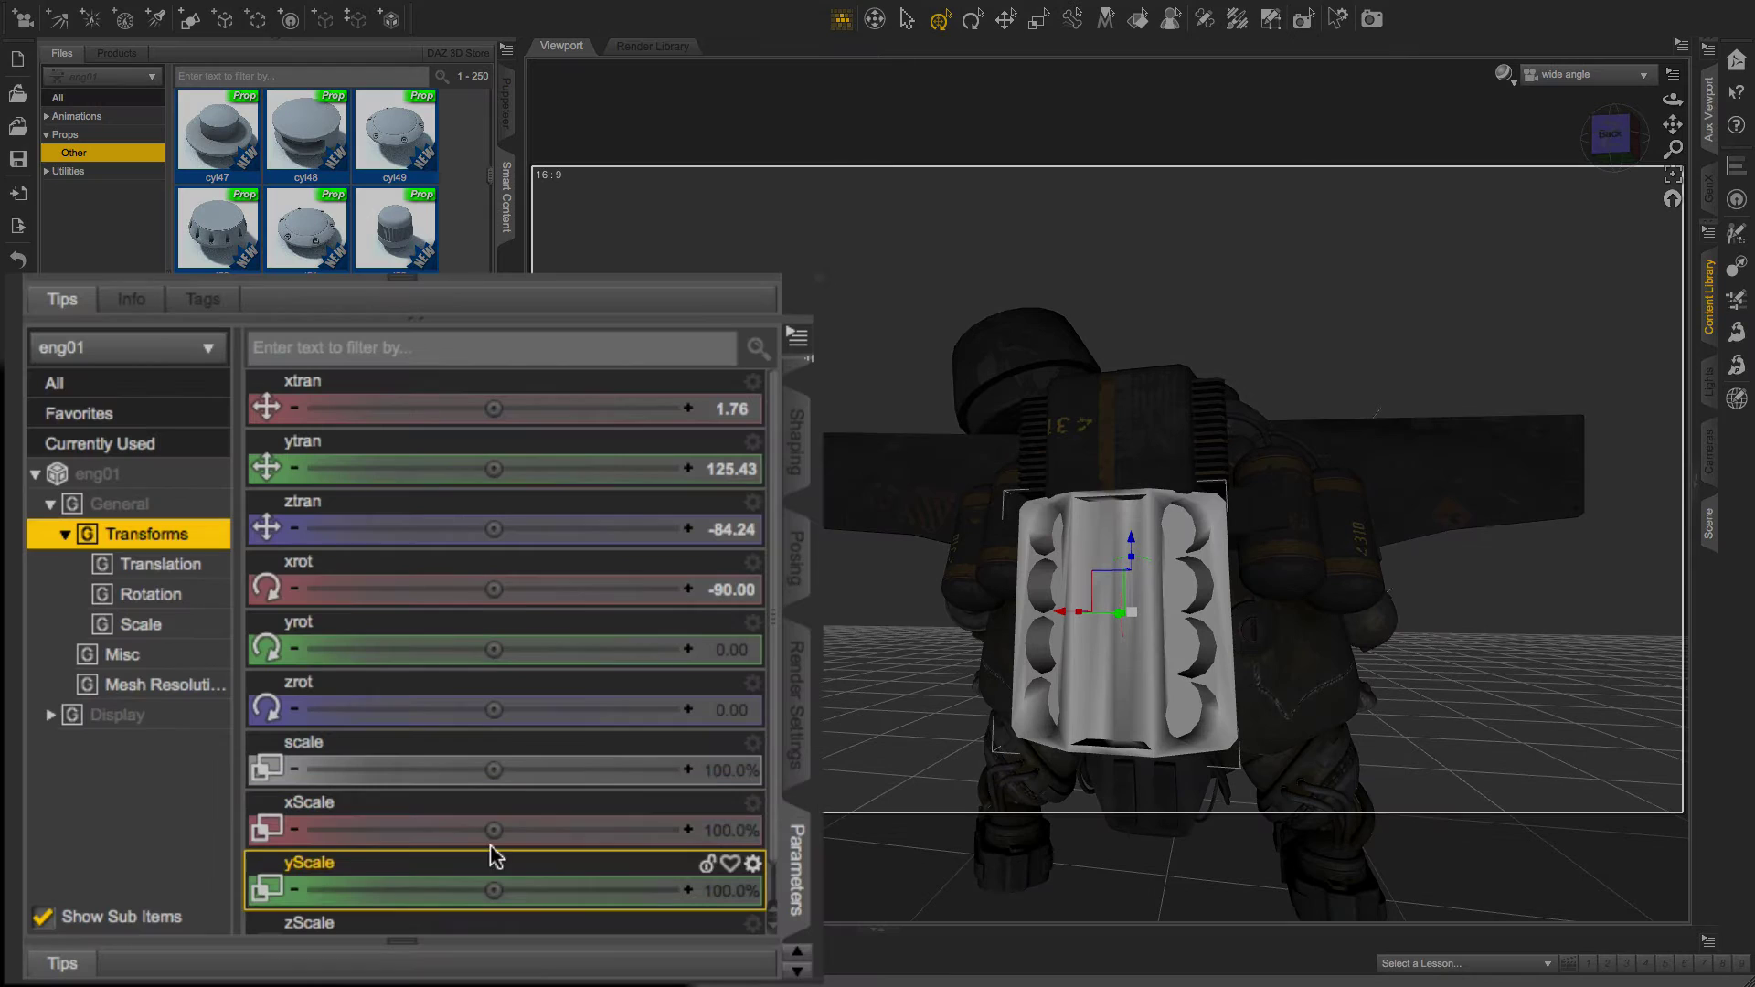
{"action": "left_click_drag", "start_coordinate": [322, 835], "coordinate": [365, 835]}
{"action": "left_click_drag", "start_coordinate": [563, 830], "coordinate": [581, 830]}
{"action": "key", "text": "ctrl+z"}
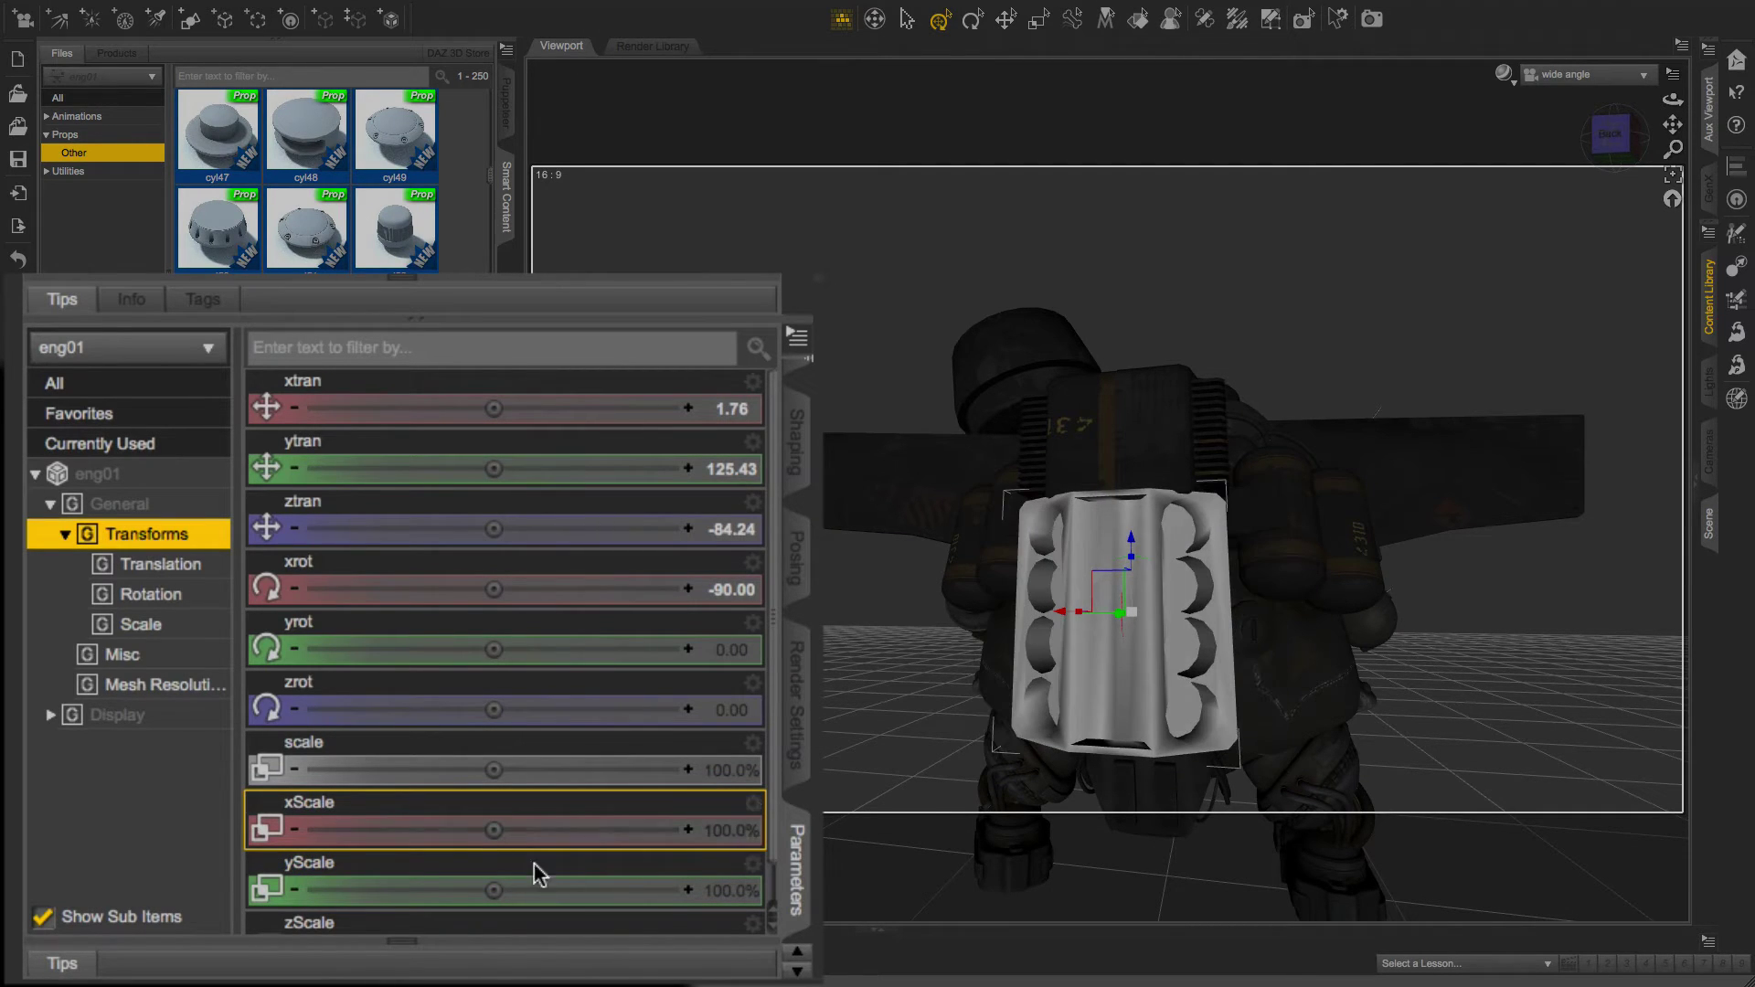
{"action": "left_click_drag", "start_coordinate": [490, 893], "coordinate": [581, 893]}
{"action": "key", "text": "ctrl+z"}
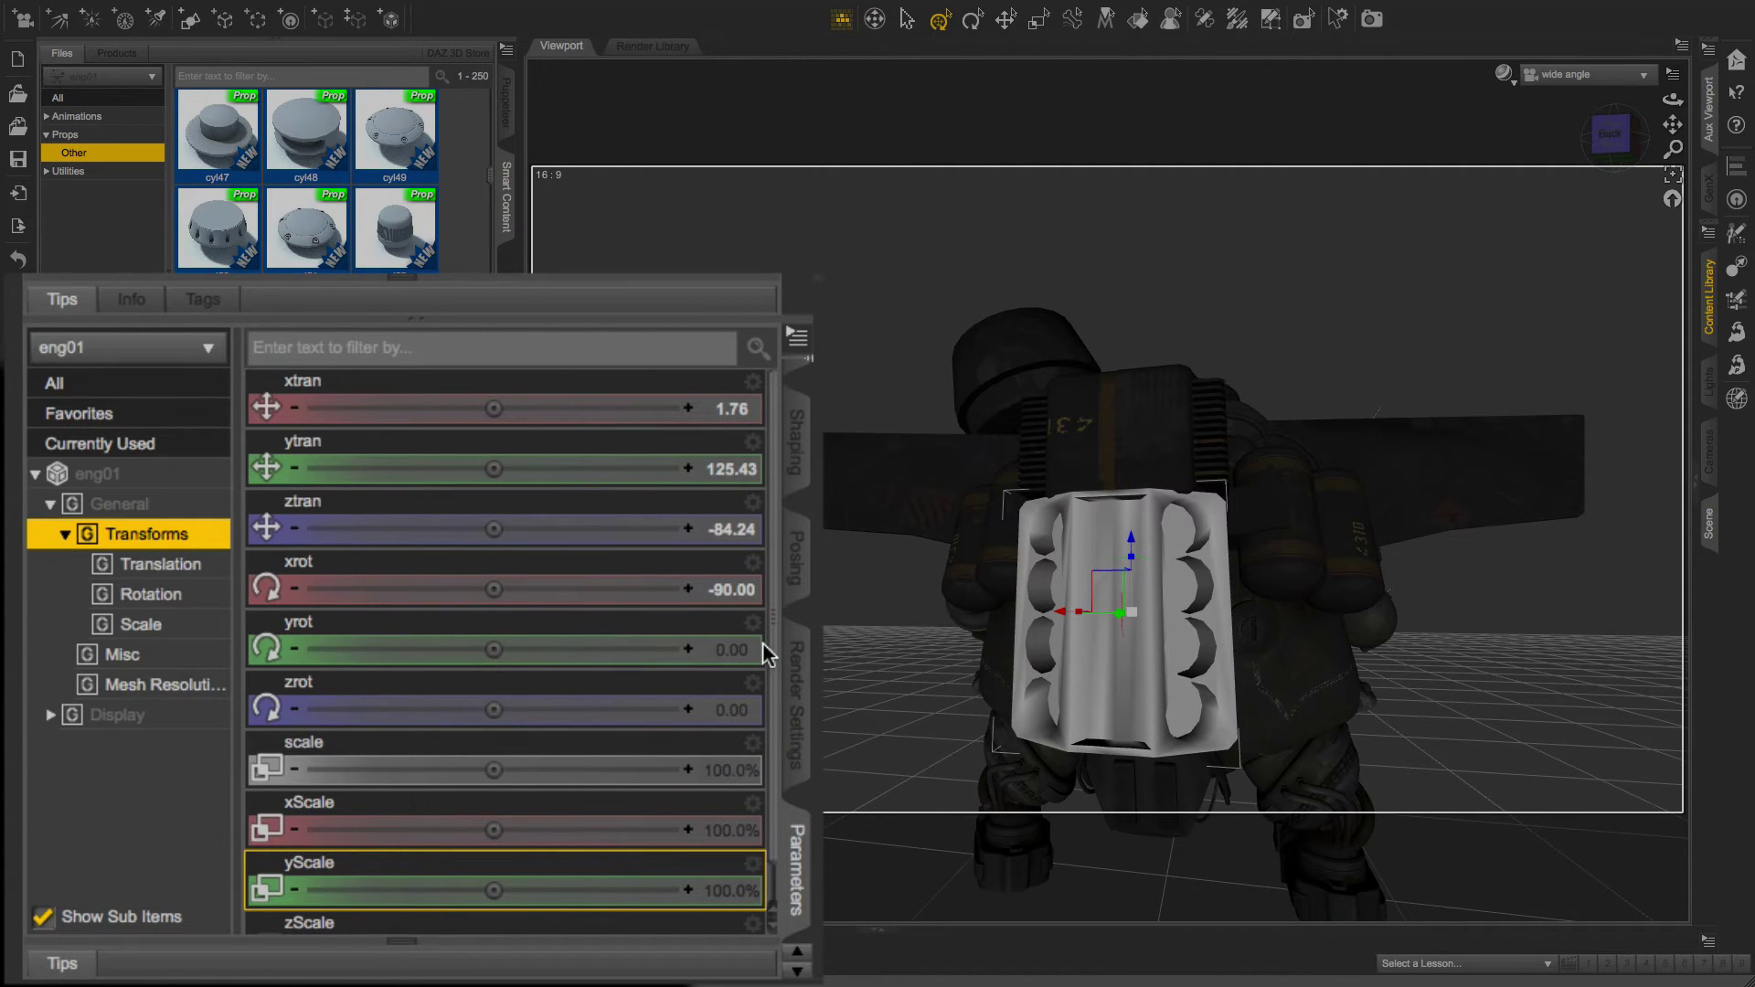
{"action": "scroll", "coordinate": [762, 644], "scroll_direction": "down", "scroll_amount": 1}
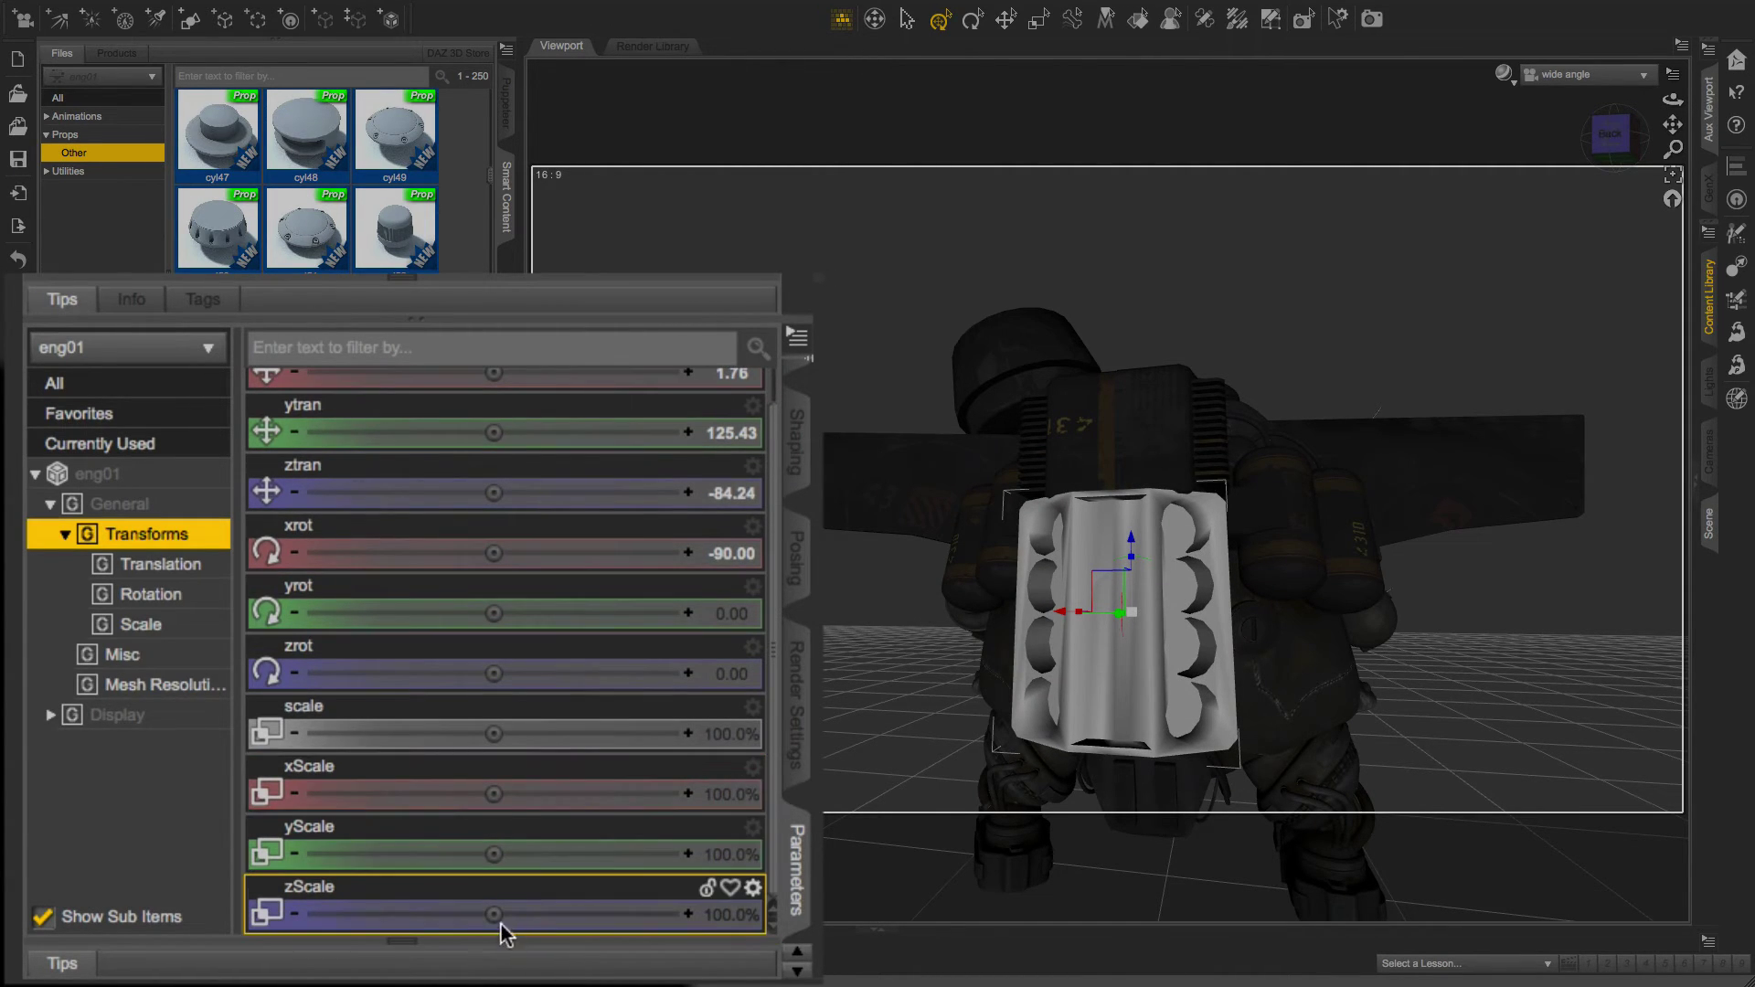
{"action": "left_click_drag", "start_coordinate": [493, 914], "coordinate": [579, 914]}
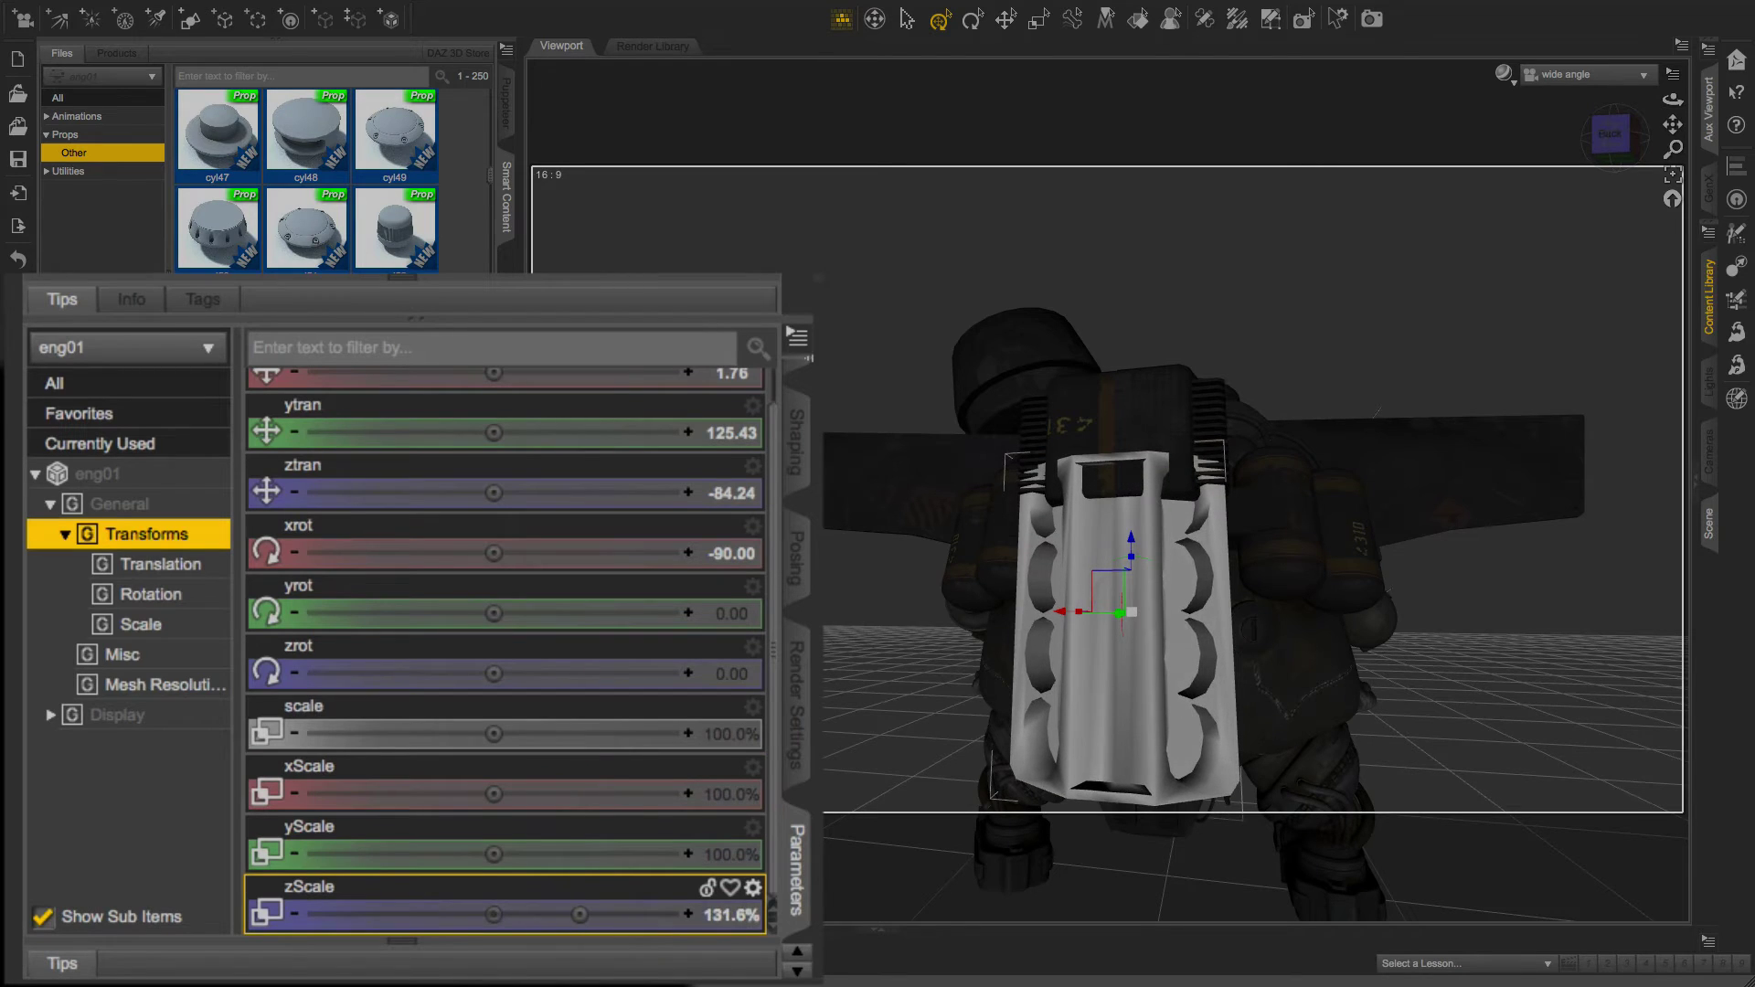
{"action": "left_click_drag", "start_coordinate": [805, 931], "coordinate": [570, 734]}
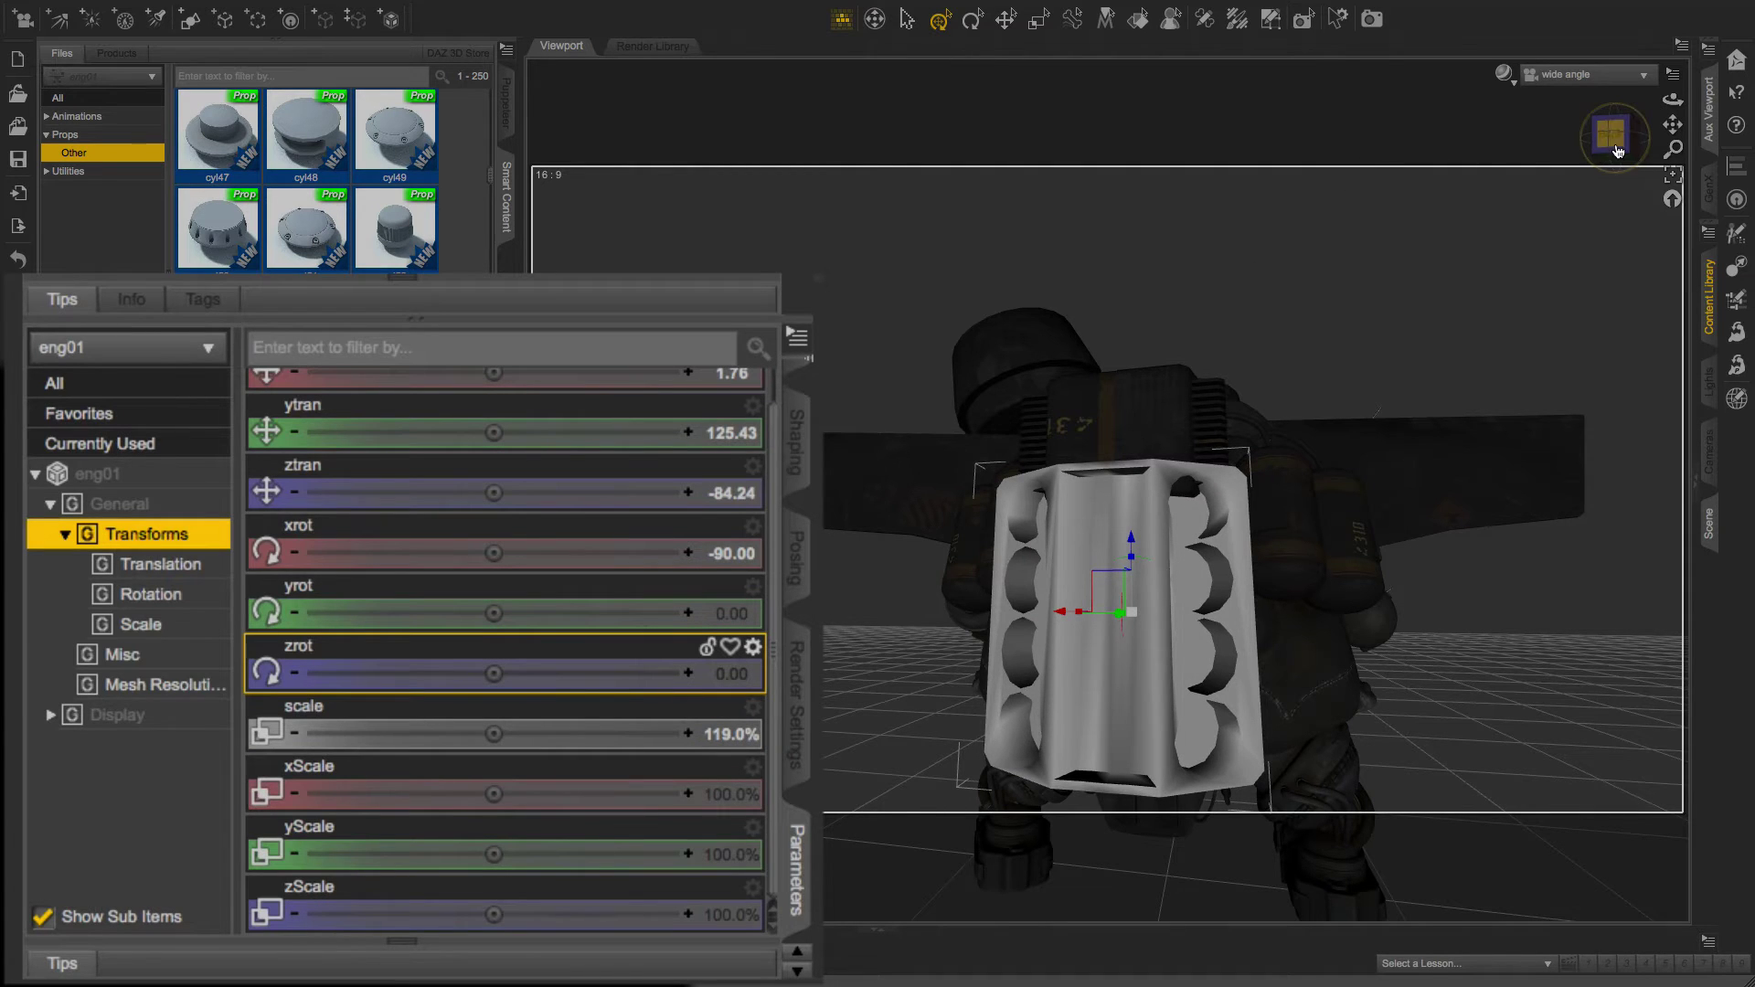
{"action": "mouse_move", "coordinate": [1611, 137]}
{"action": "left_mouse_down"}
{"action": "mouse_move", "coordinate": [1659, 143]}
{"action": "mouse_move", "coordinate": [1660, 172]}
{"action": "mouse_move", "coordinate": [1611, 167]}
{"action": "mouse_move", "coordinate": [1617, 139]}
{"action": "mouse_move", "coordinate": [1600, 138]}
{"action": "left_mouse_up"}
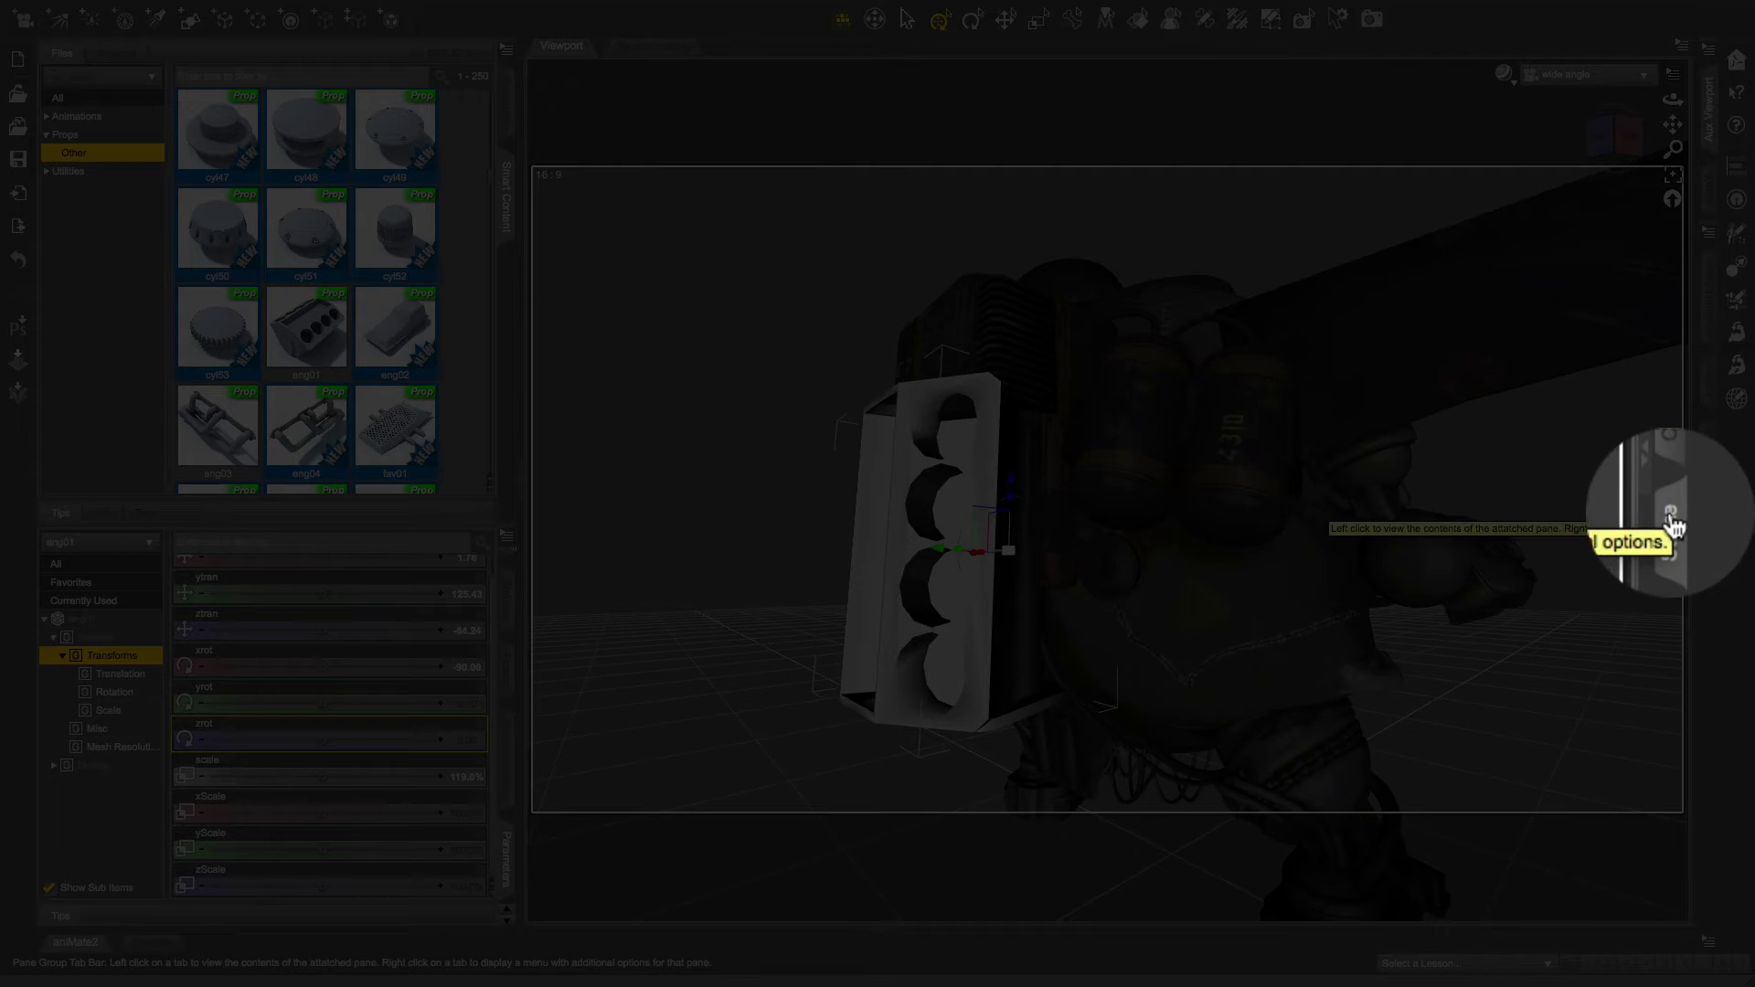
Select the Heavy Mech figure from the scene node list
{"action": "left_click", "coordinate": [1671, 517]}
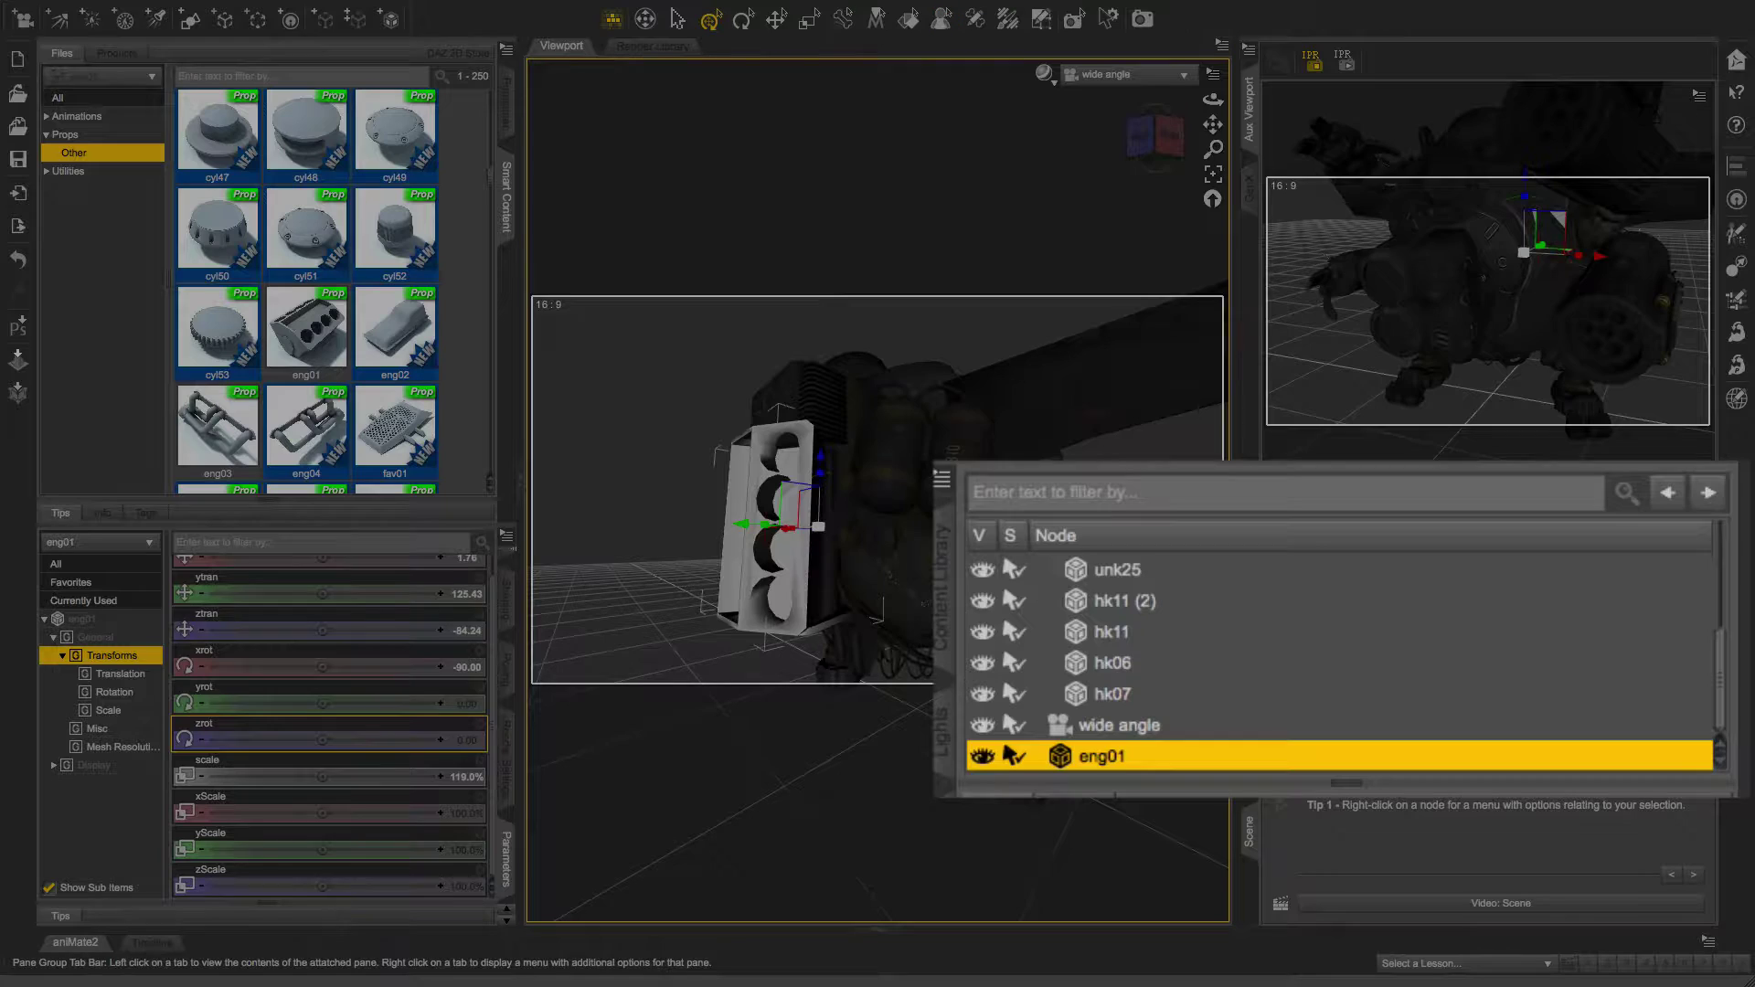
{"action": "left_click", "coordinate": [503, 214]}
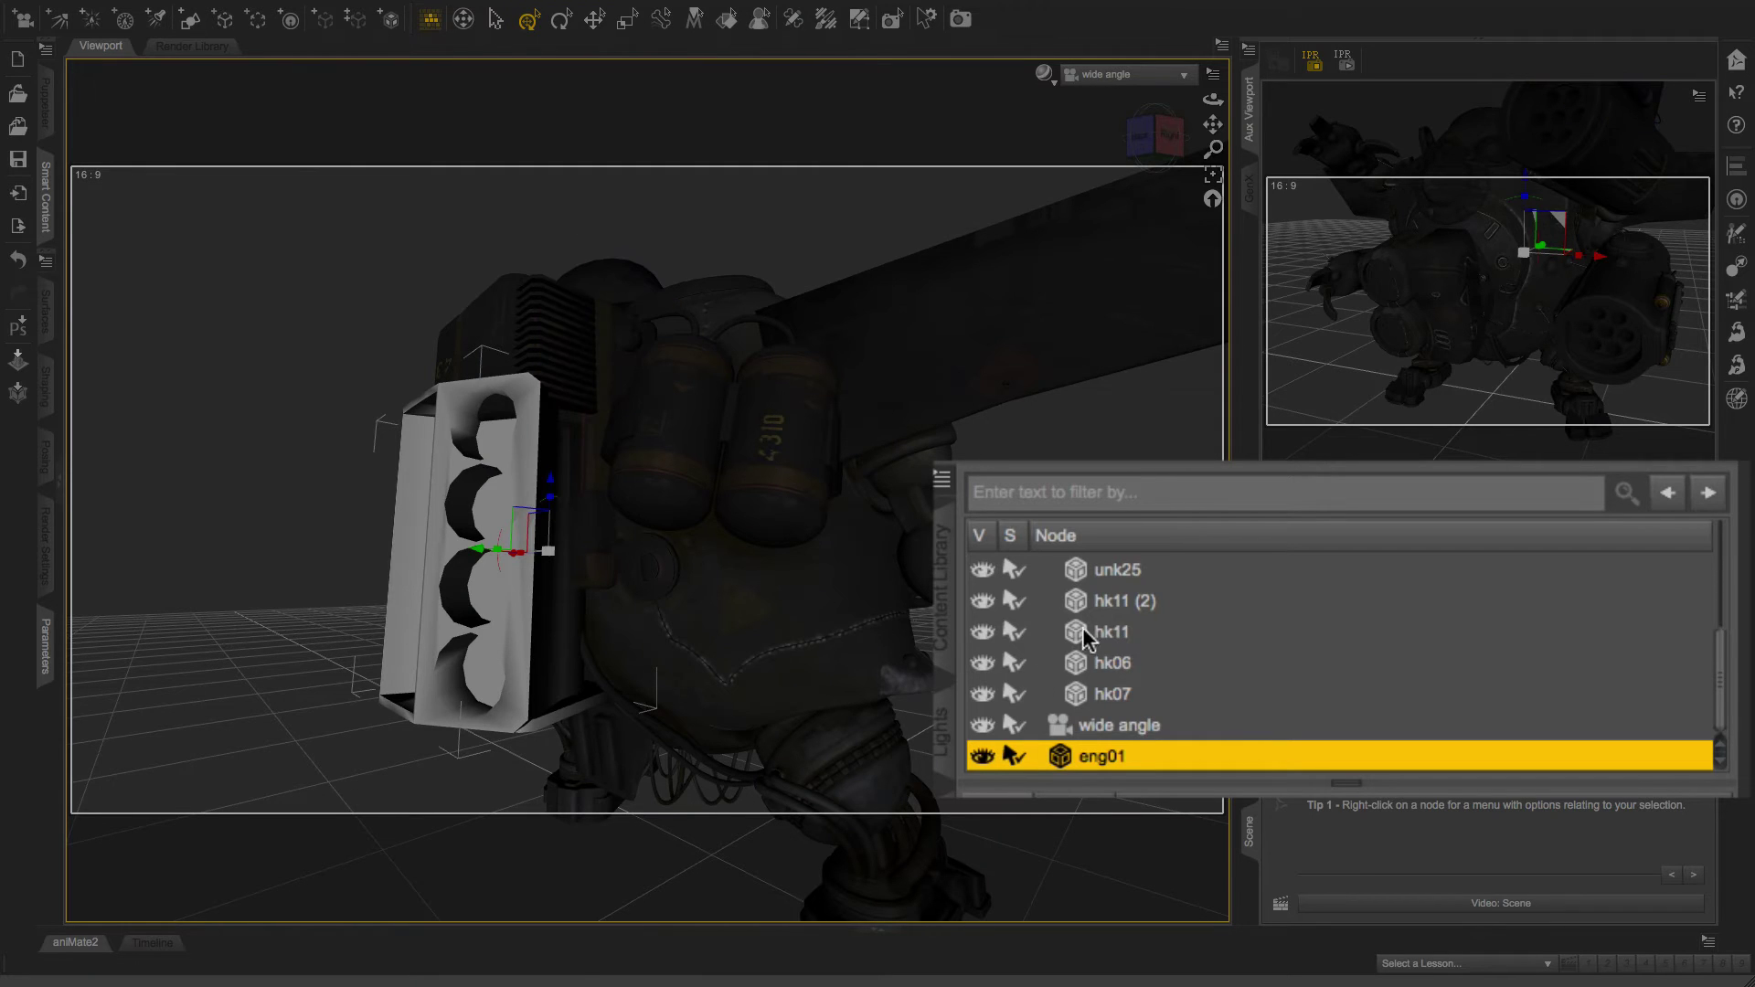
{"action": "scroll", "coordinate": [1295, 645], "scroll_direction": "up", "scroll_amount": 10}
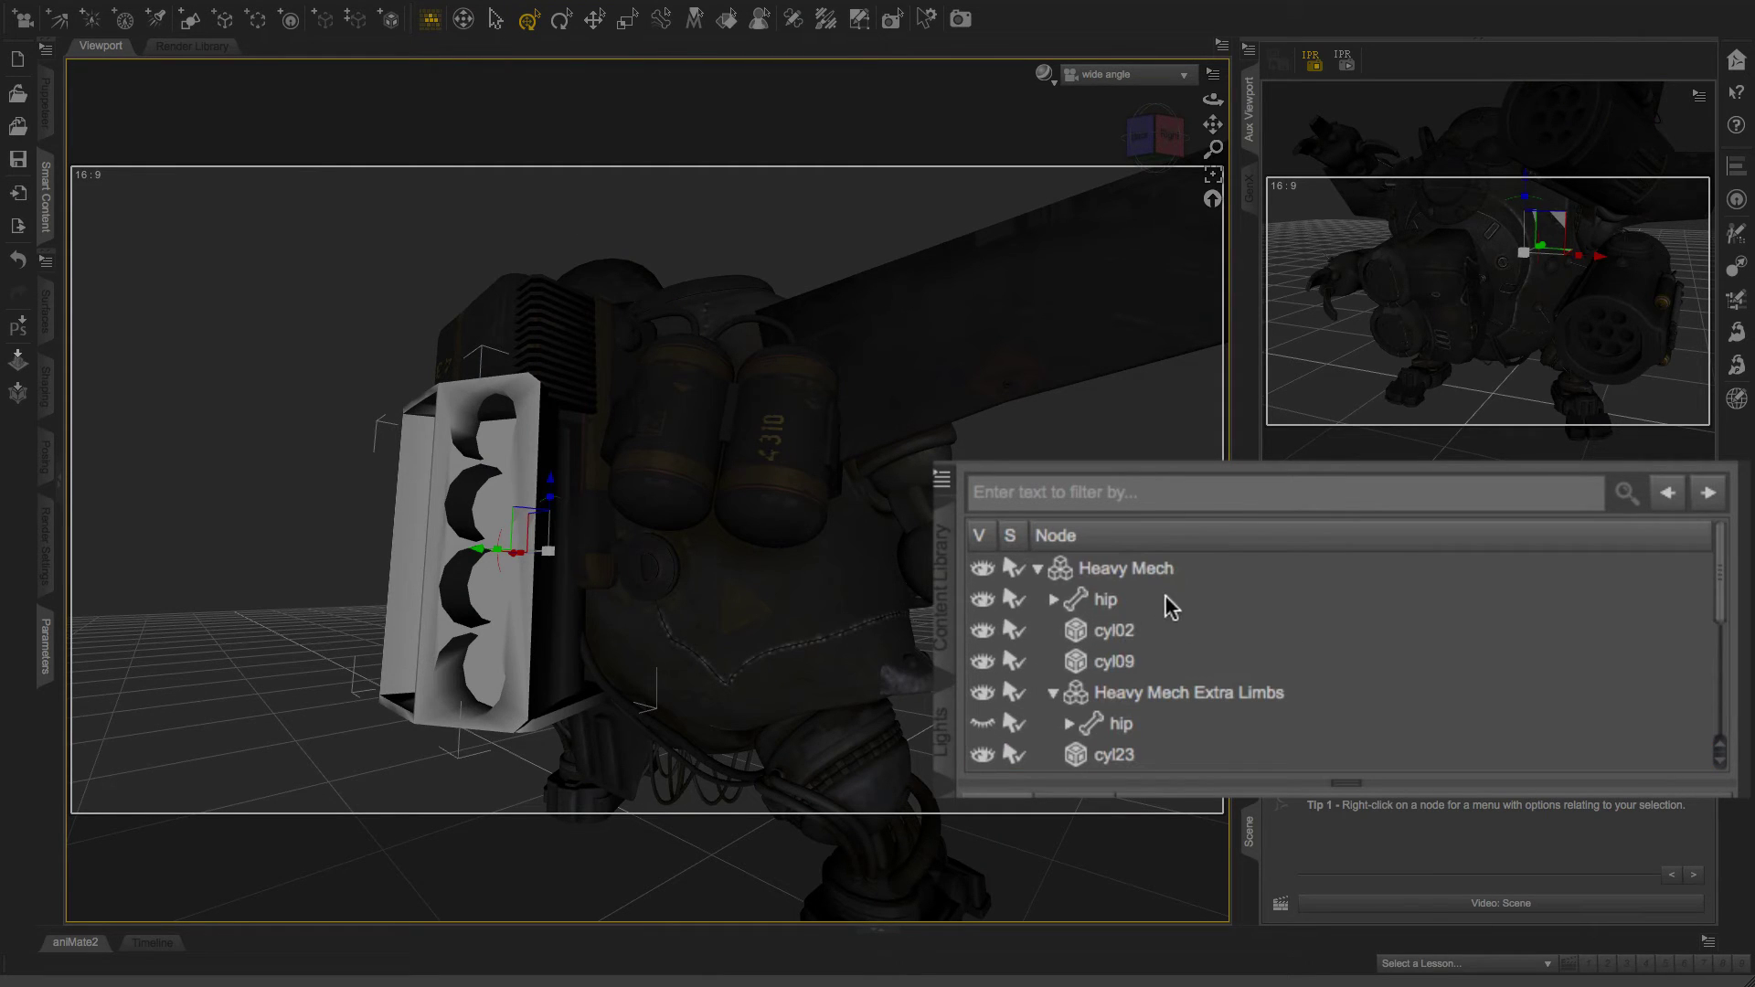
{"action": "left_click", "coordinate": [1133, 566]}
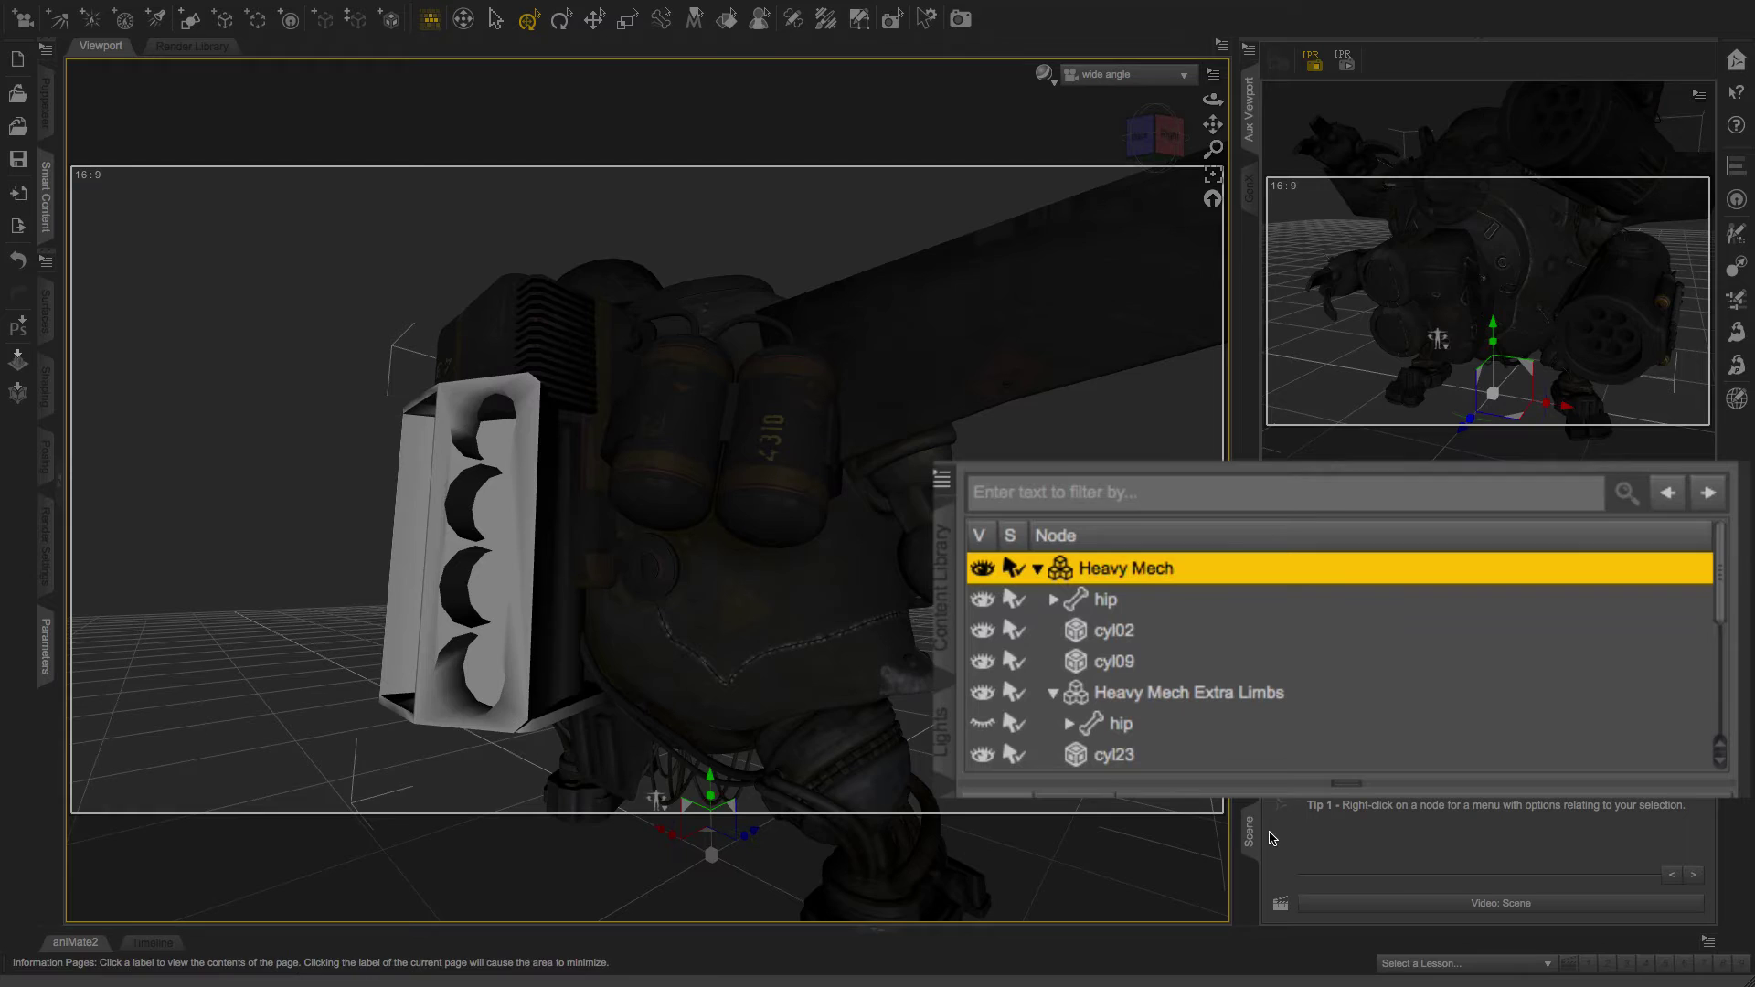
{"action": "left_click", "coordinate": [954, 637]}
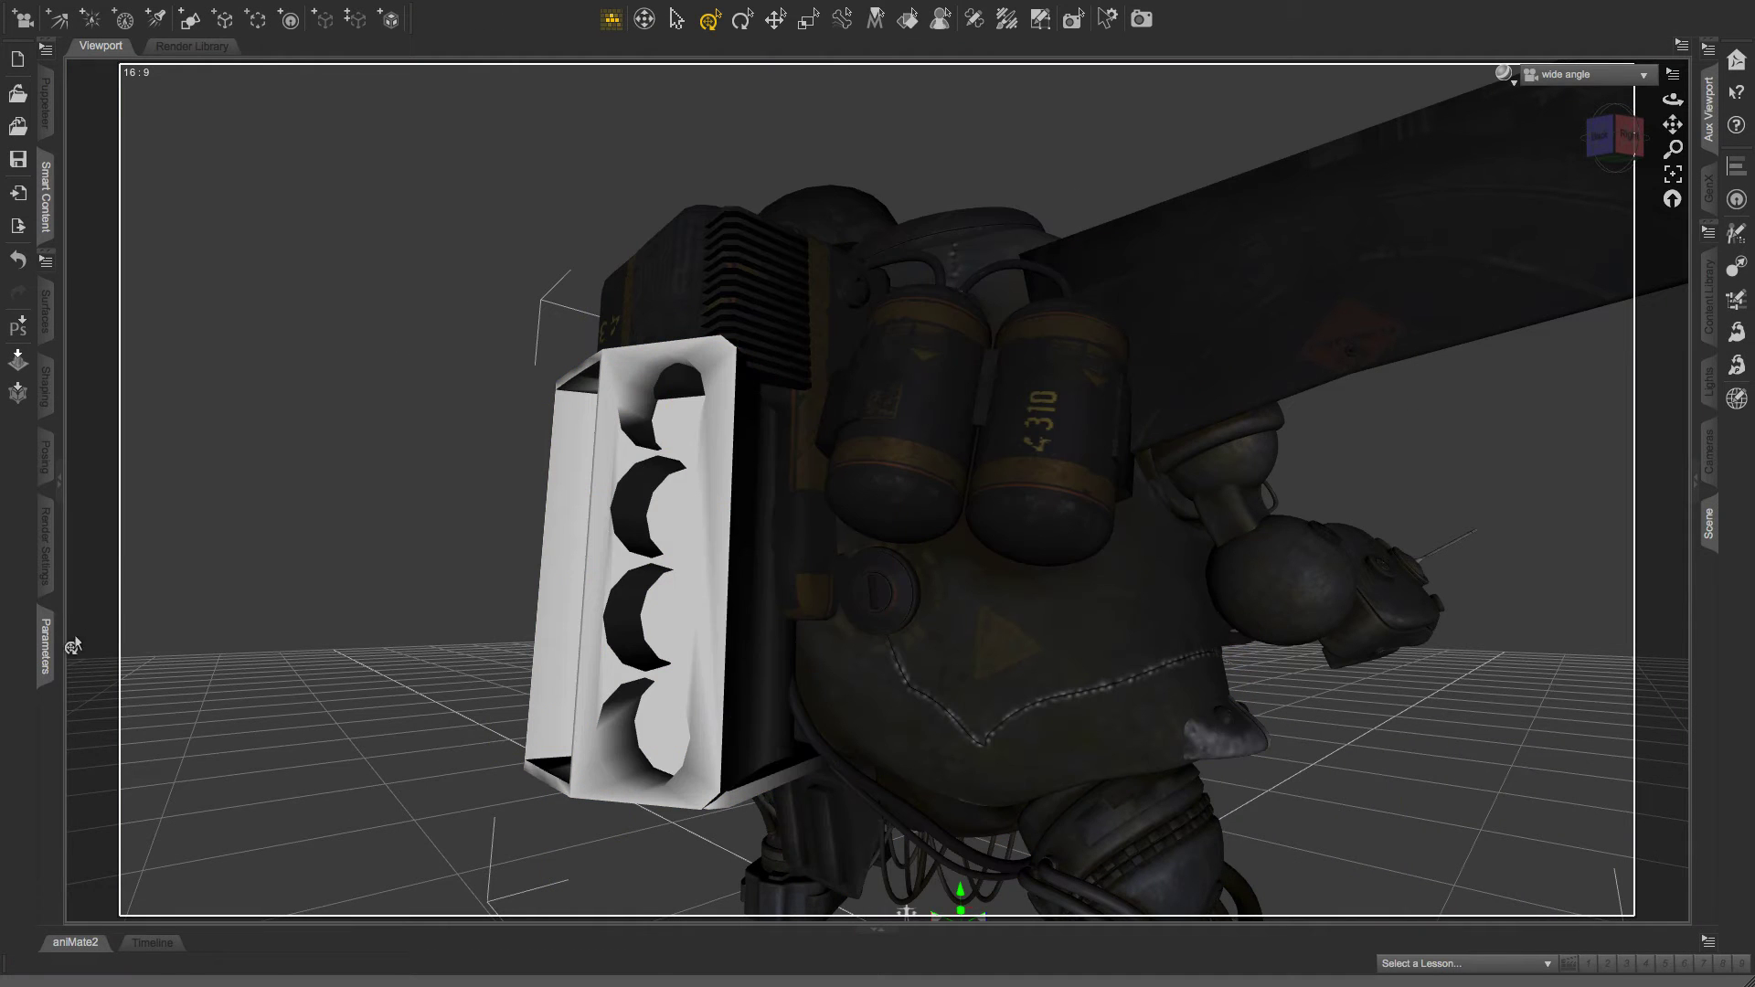
Tilt the Heavy Mech's X rotation to test the prop, then undo it to 0
{"action": "left_click", "coordinate": [43, 645]}
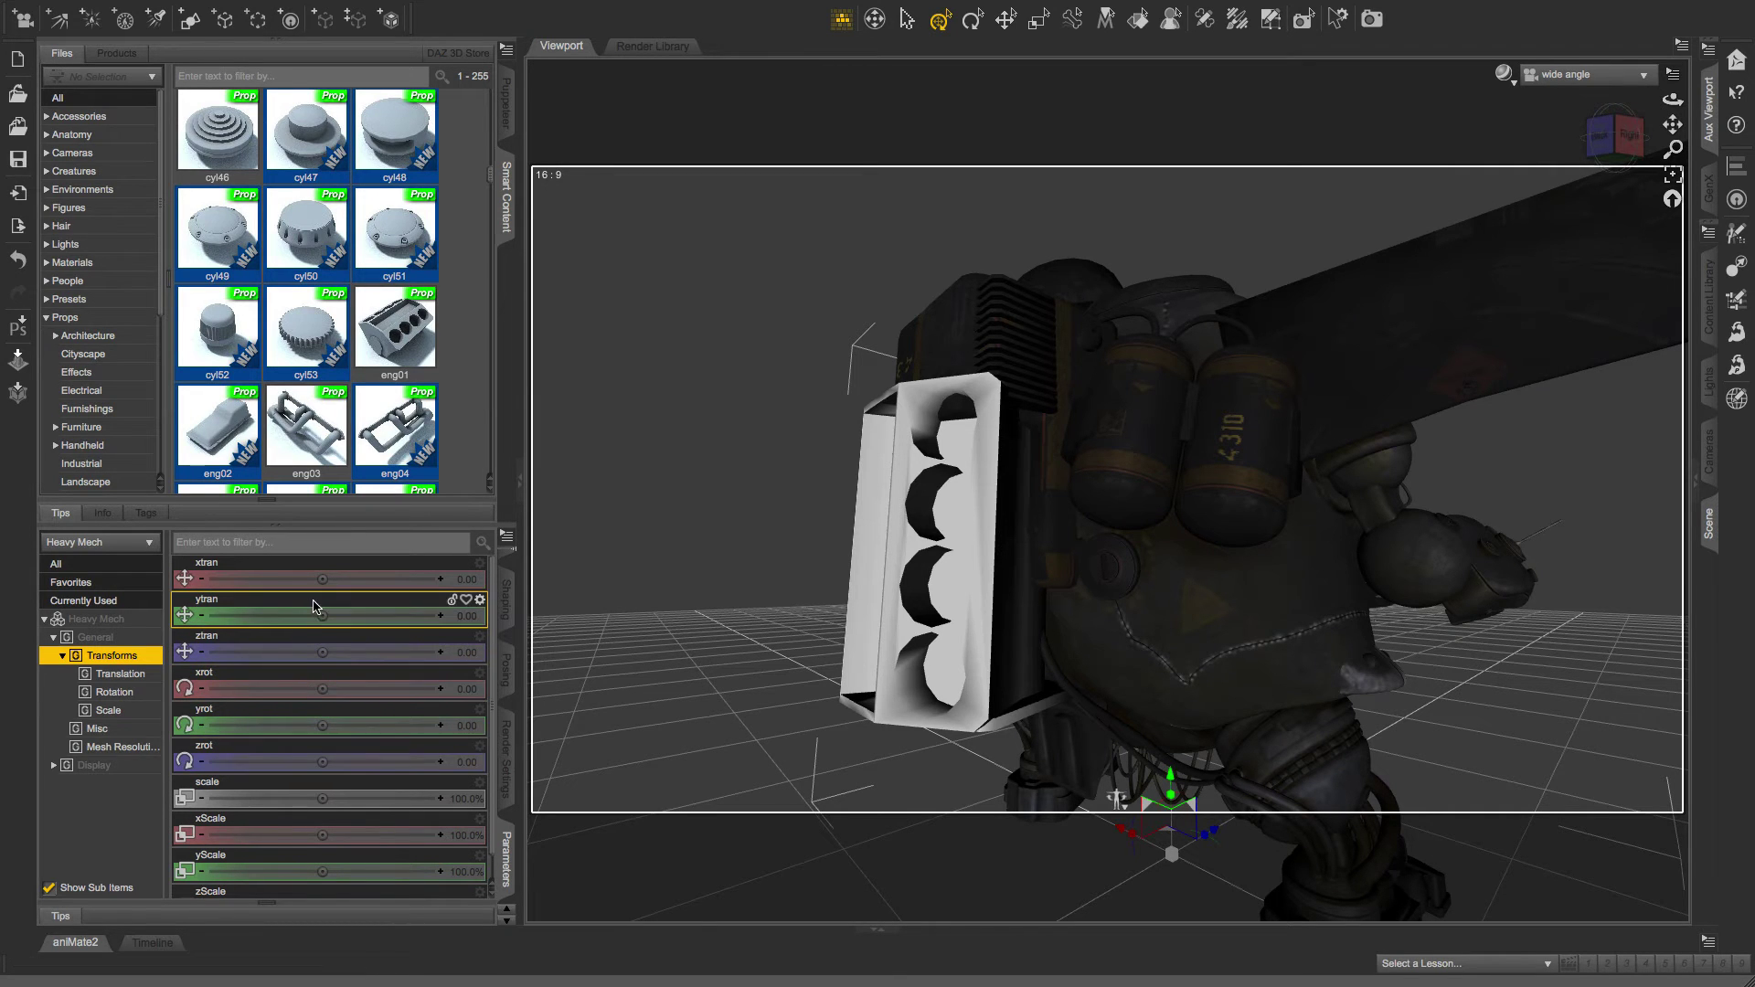
{"action": "left_click", "coordinate": [117, 693]}
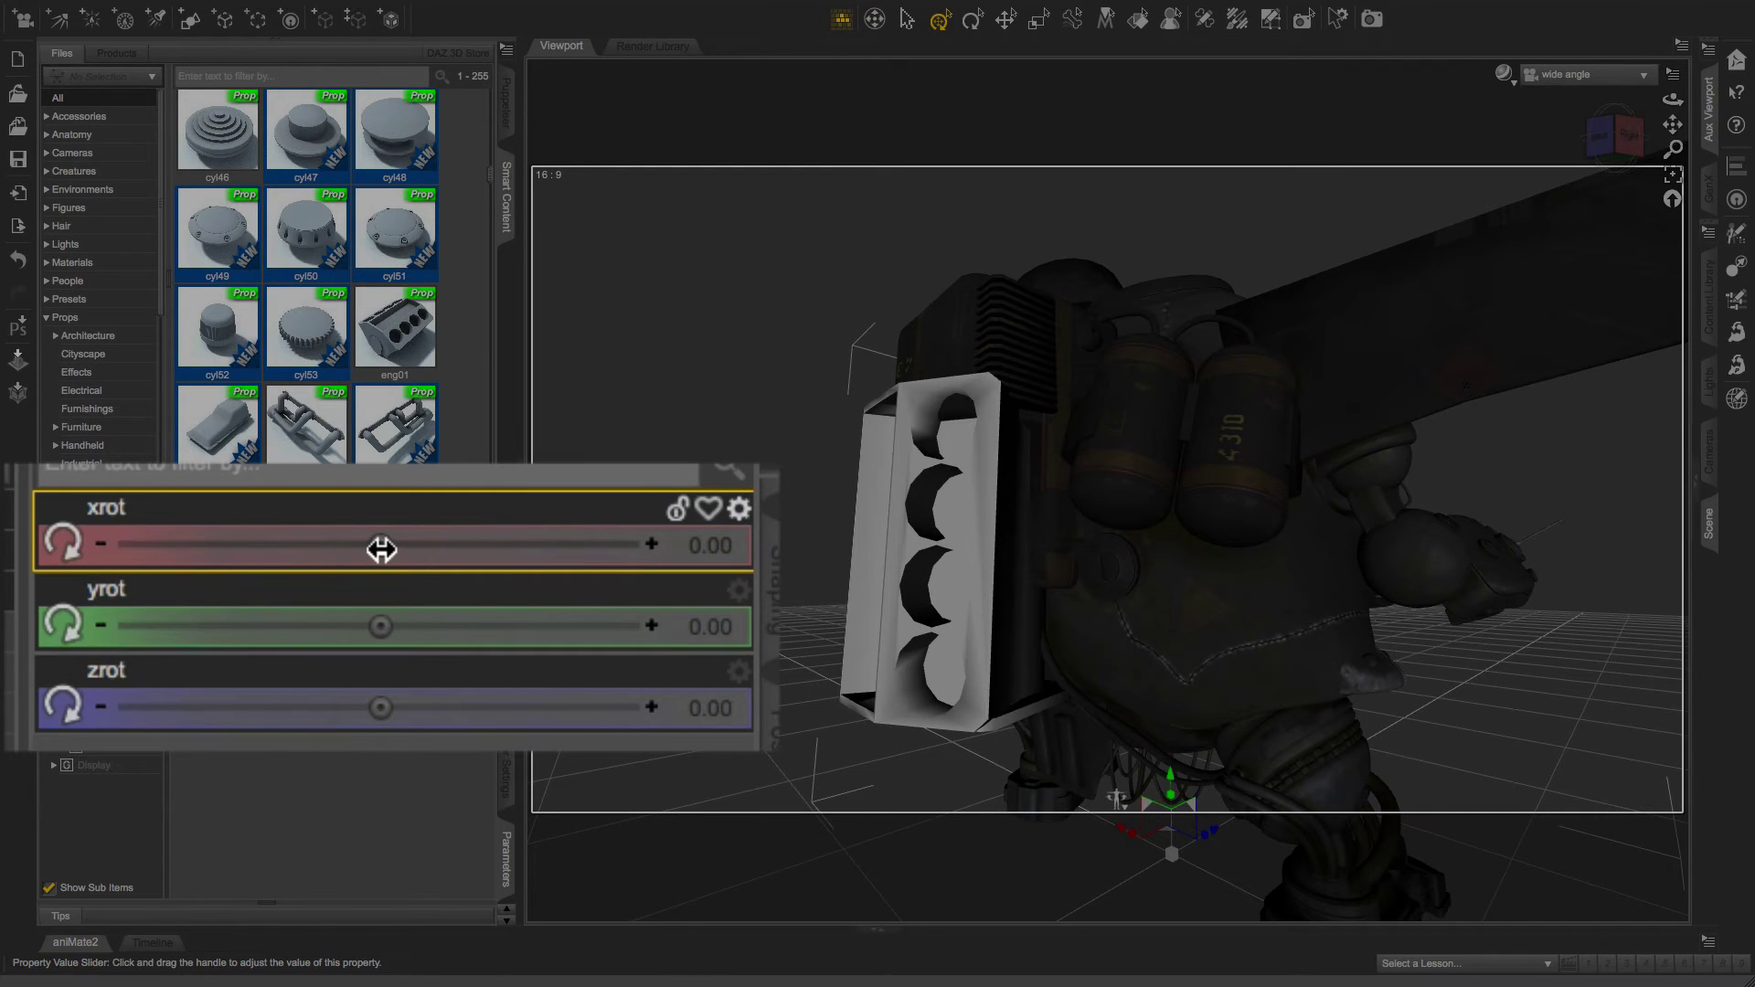
{"action": "left_click_drag", "start_coordinate": [380, 545], "coordinate": [485, 545]}
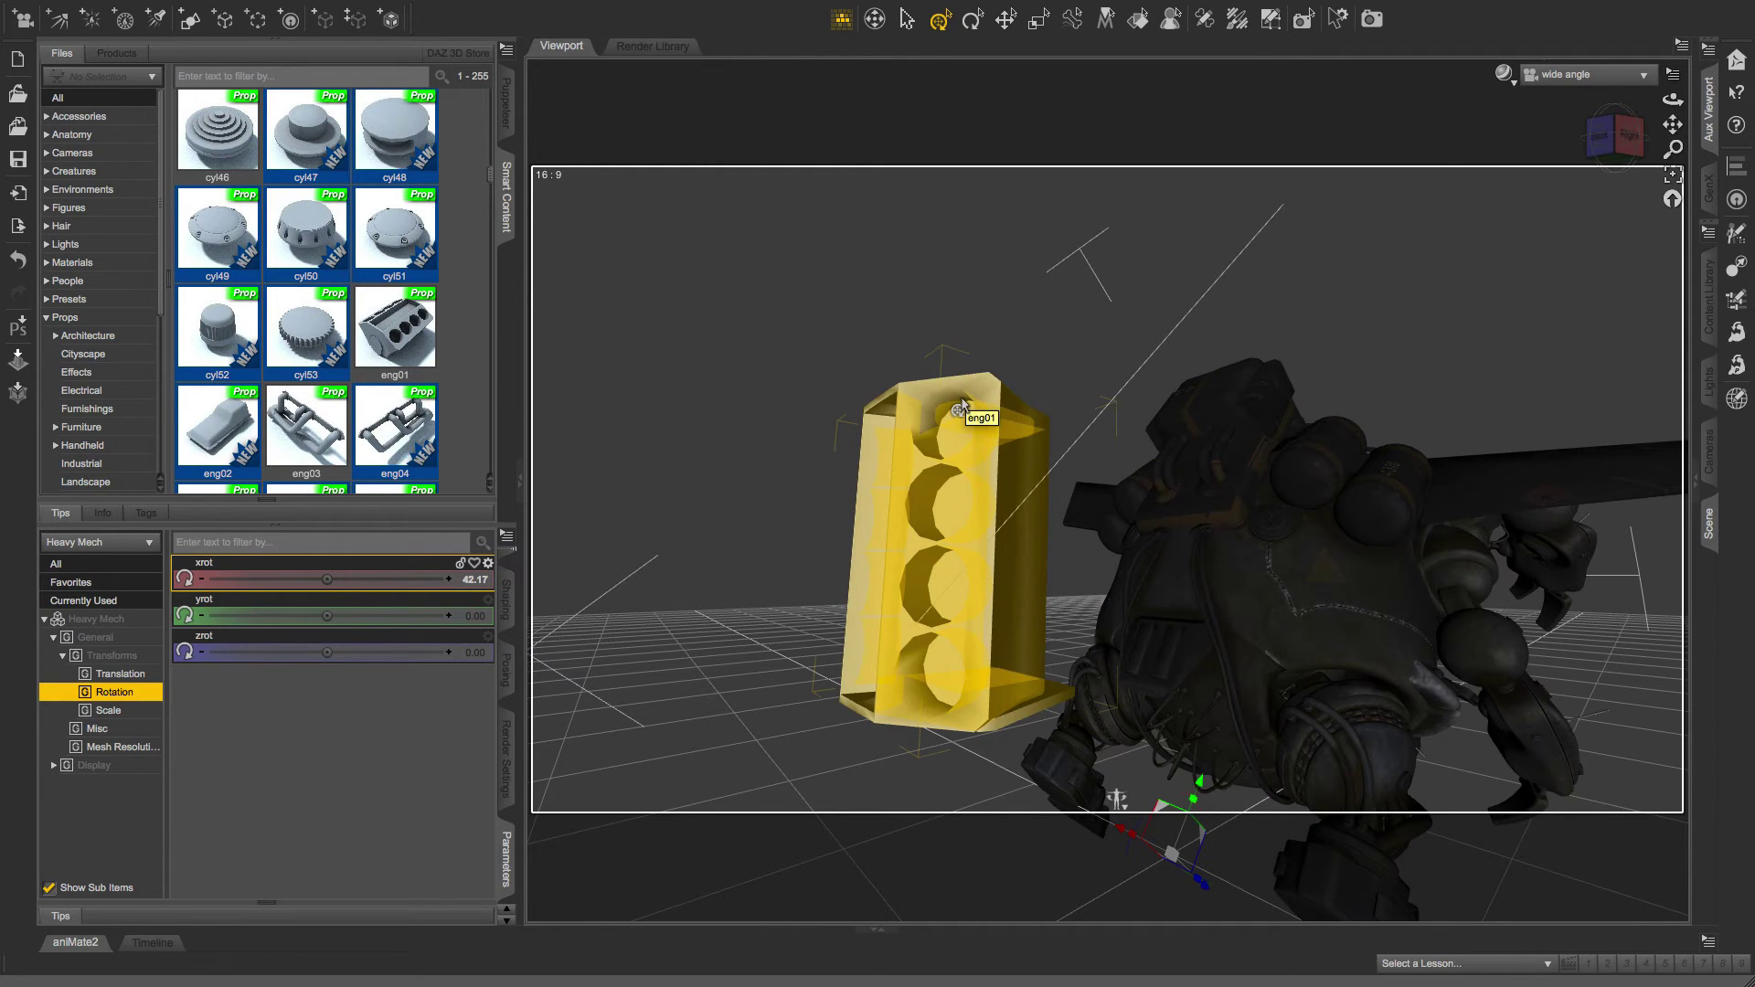
{"action": "key", "text": "ctrl+z"}
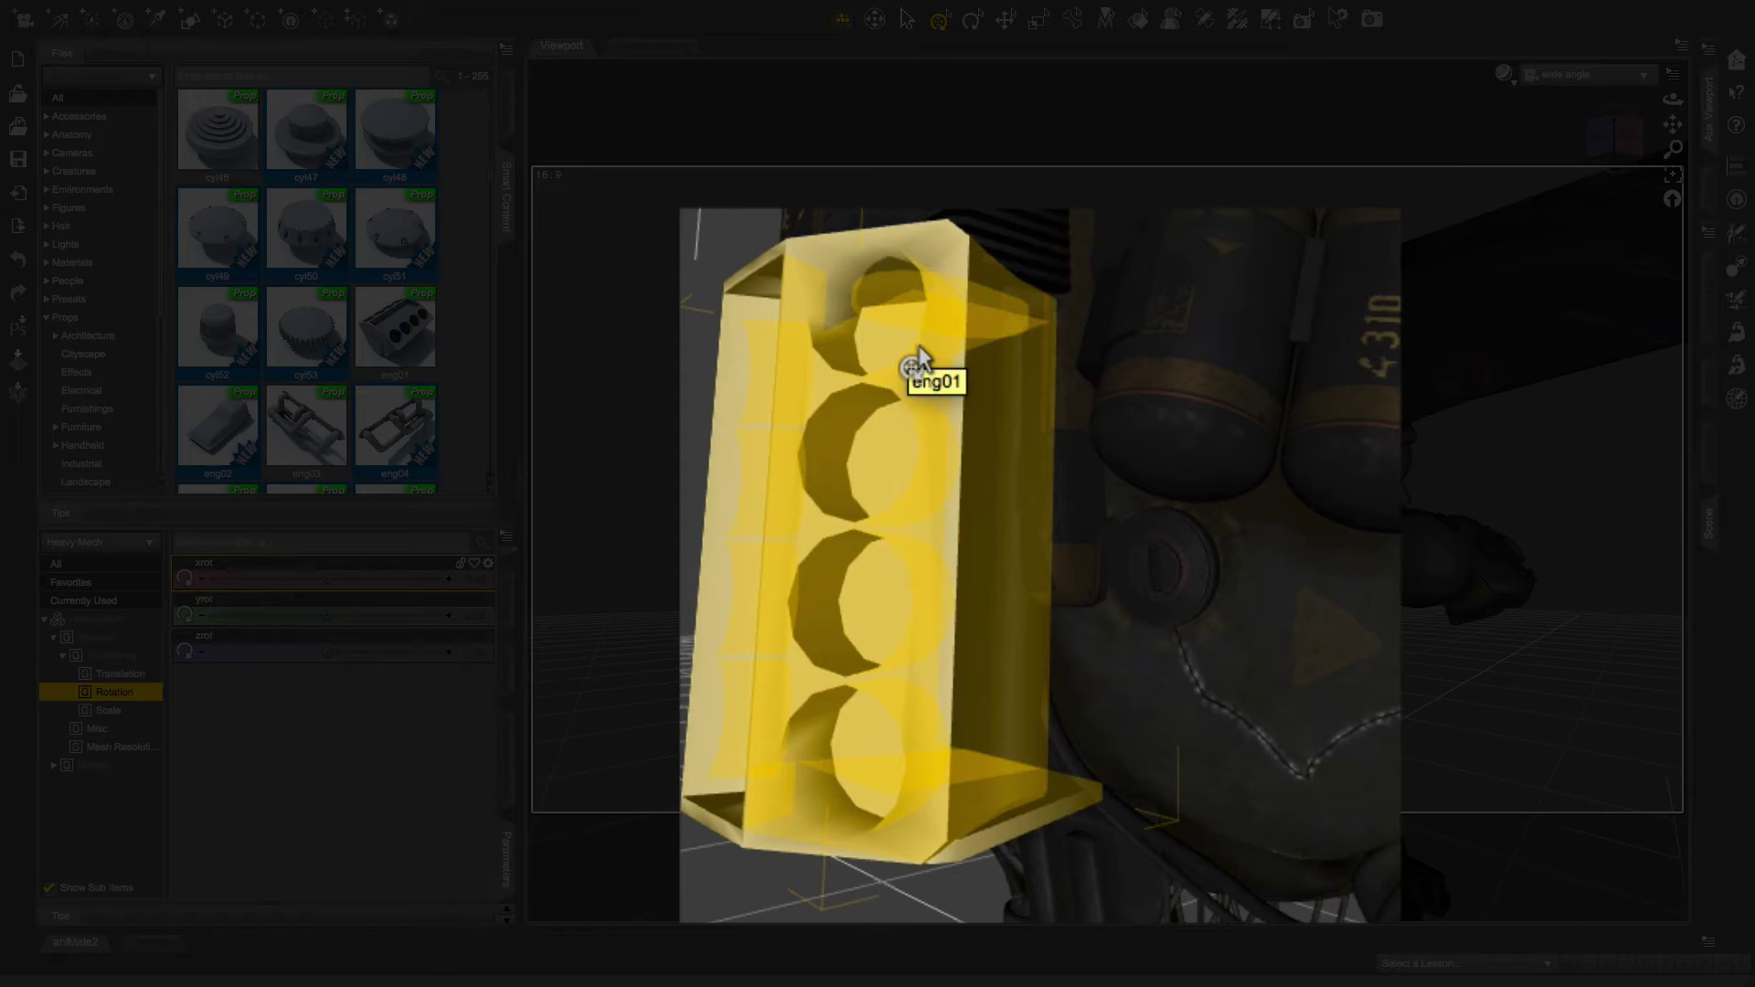
Parent eng01 to Heavy Mech with Parent in place enabled
{"action": "right_click", "coordinate": [919, 356]}
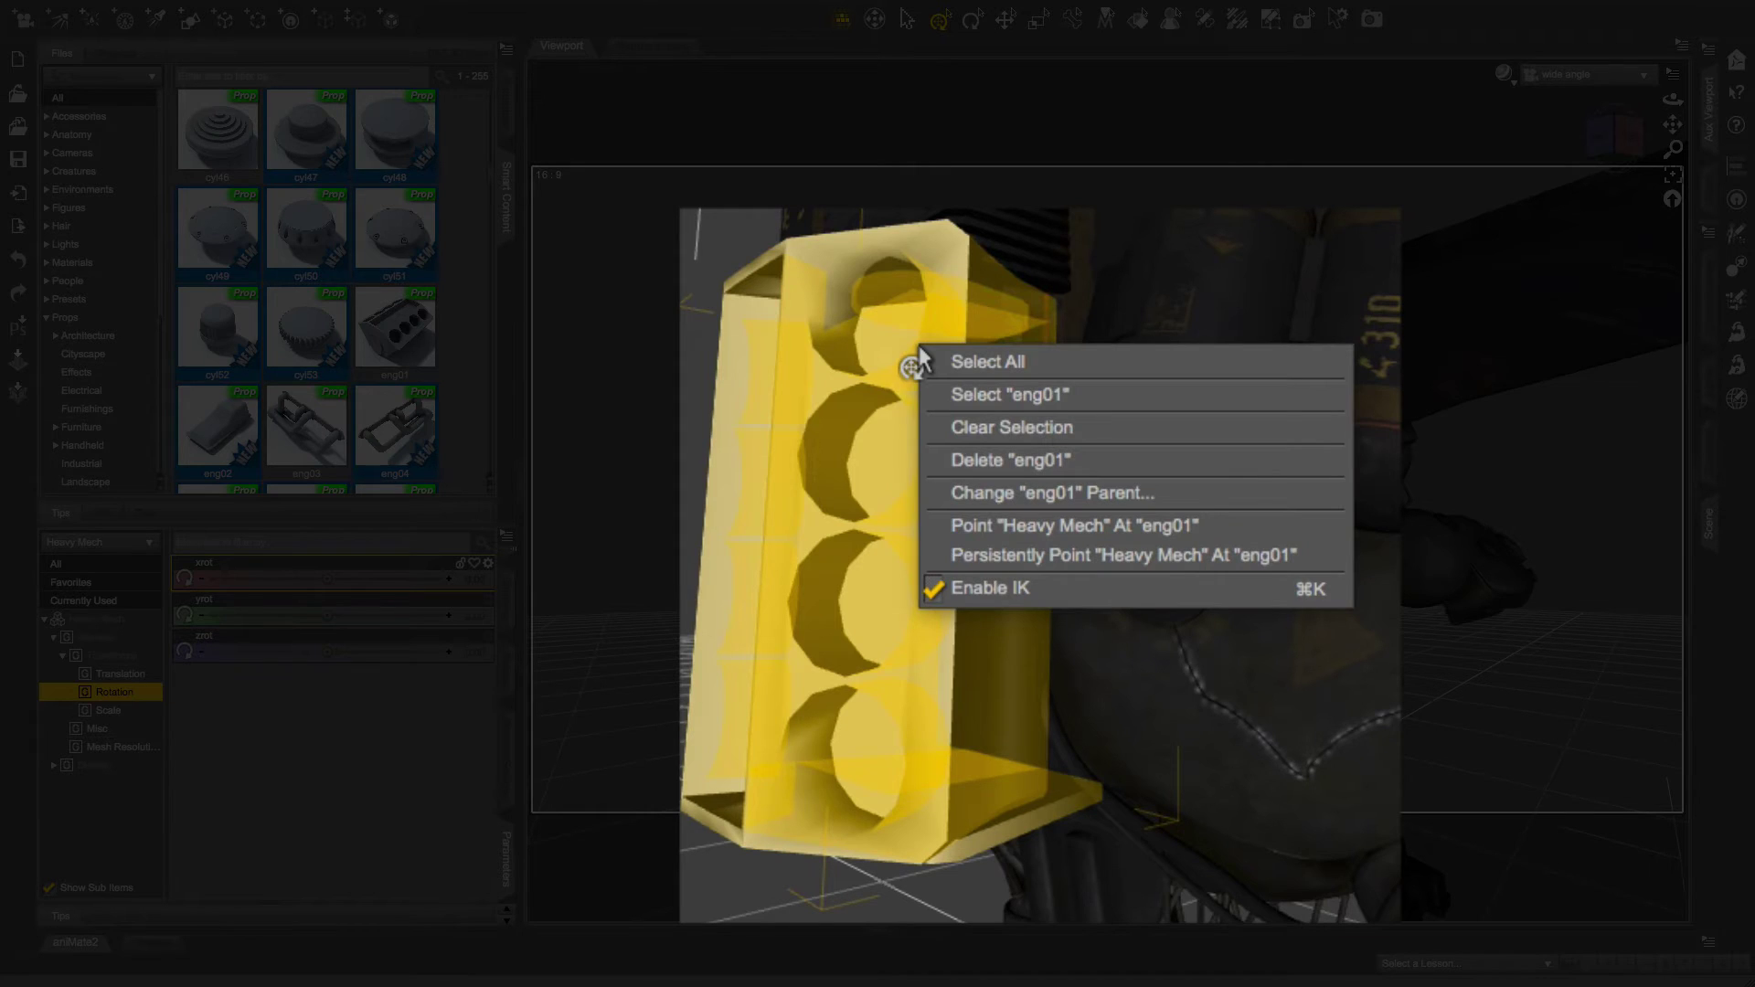
{"action": "left_click", "coordinate": [1159, 494]}
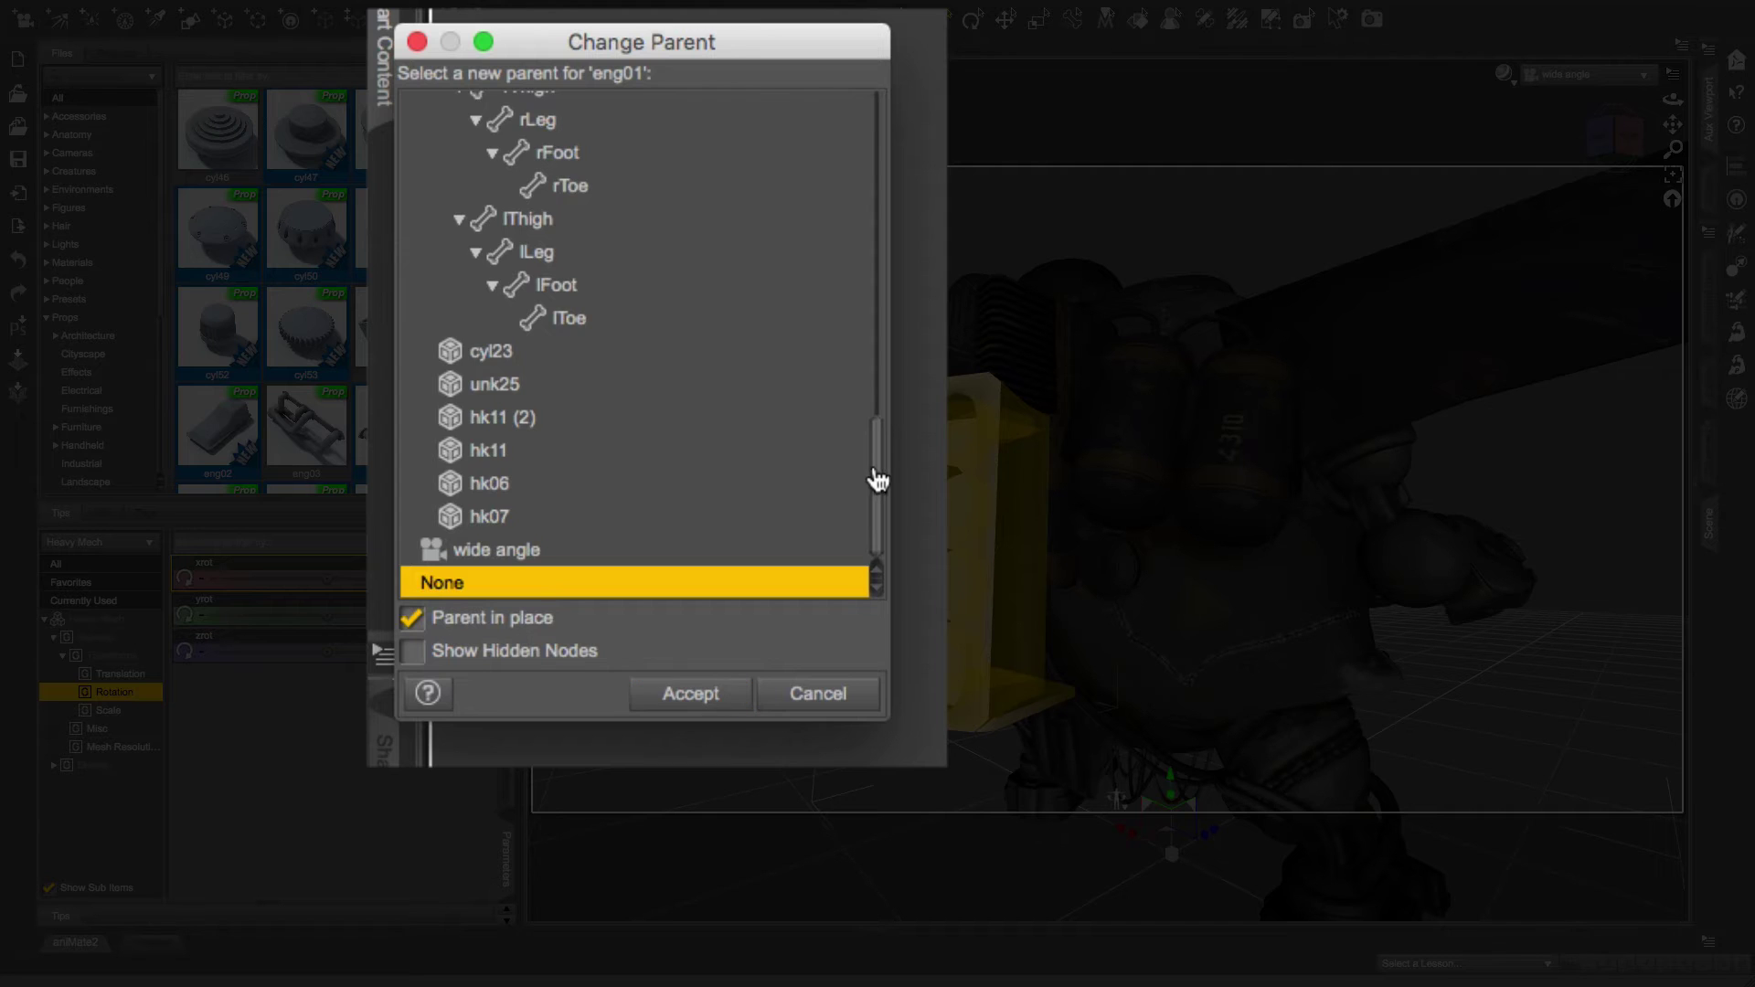
{"action": "left_click_drag", "start_coordinate": [779, 442], "coordinate": [777, 257]}
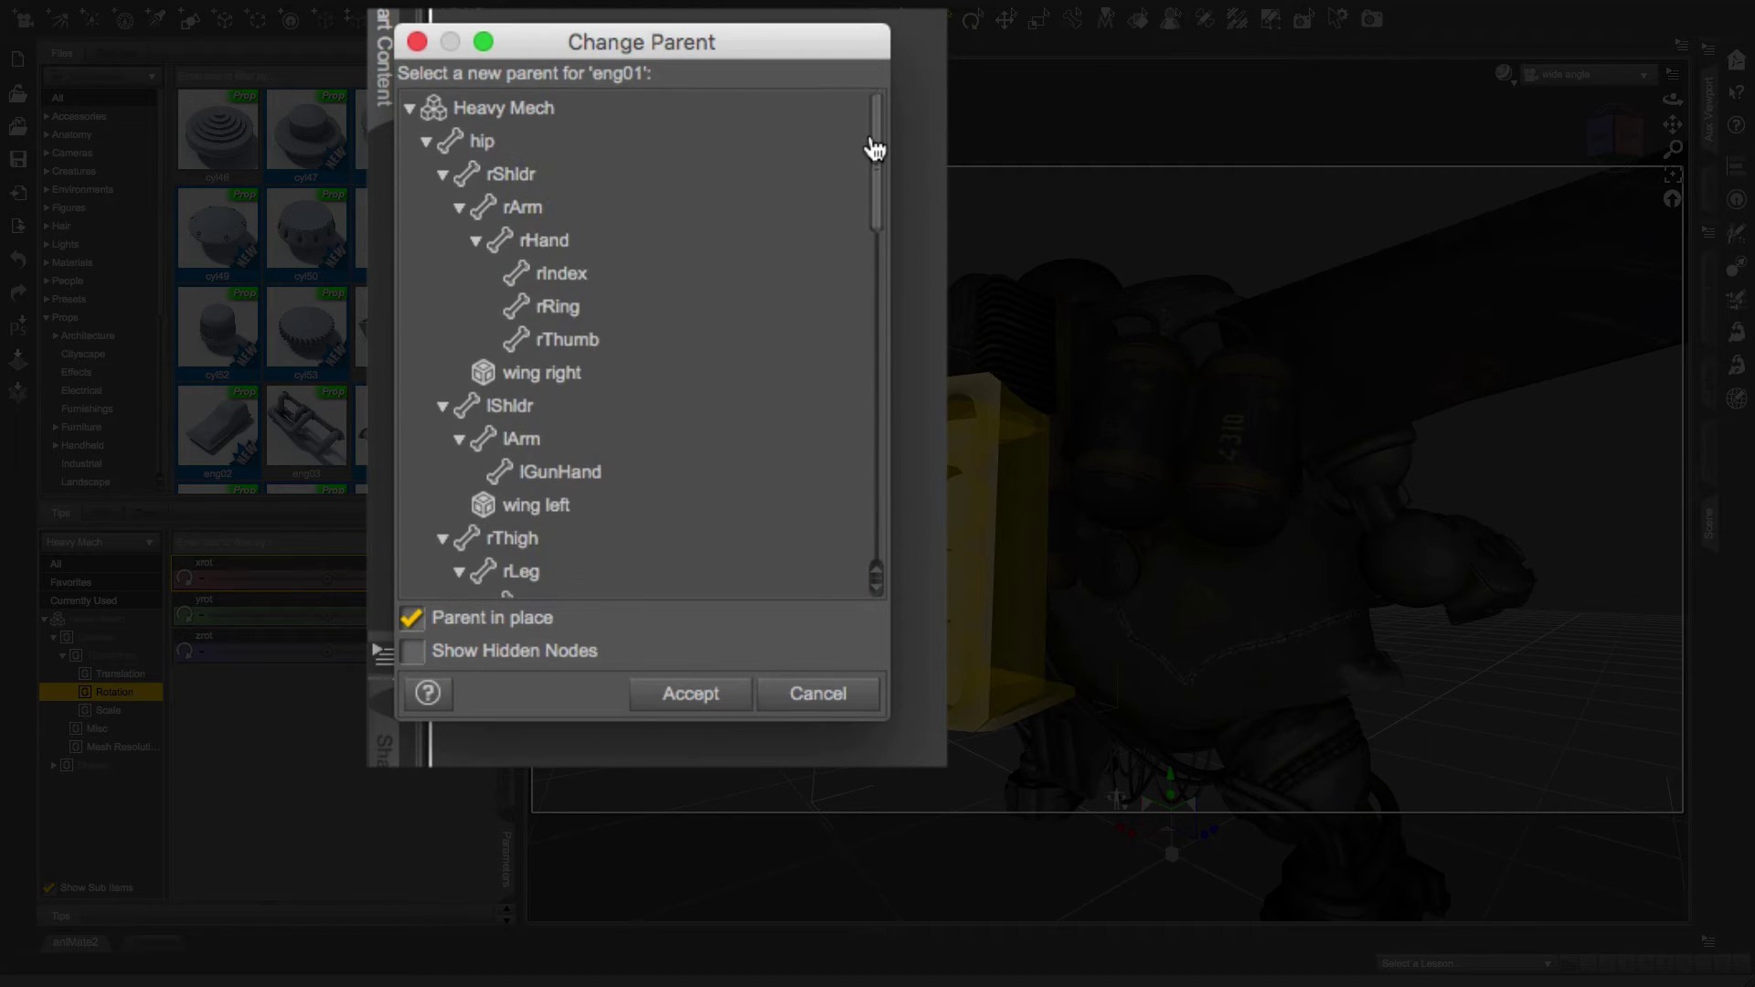
{"action": "left_click", "coordinate": [515, 108]}
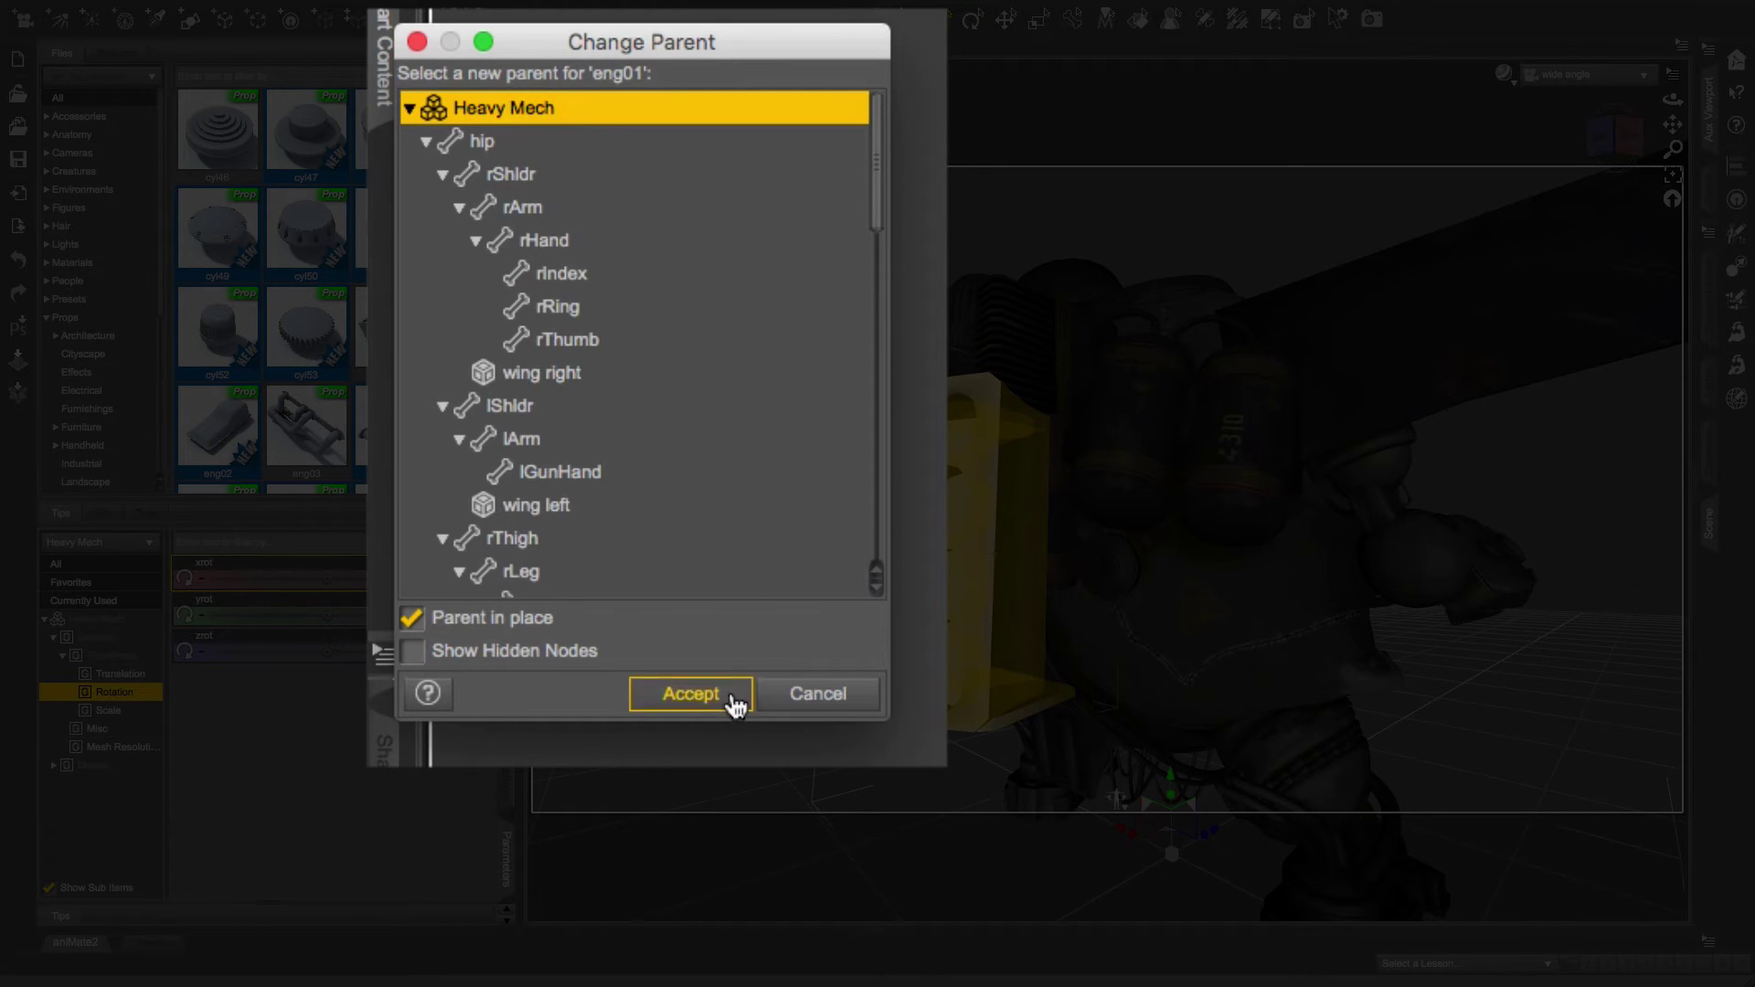
{"action": "left_click", "coordinate": [698, 699]}
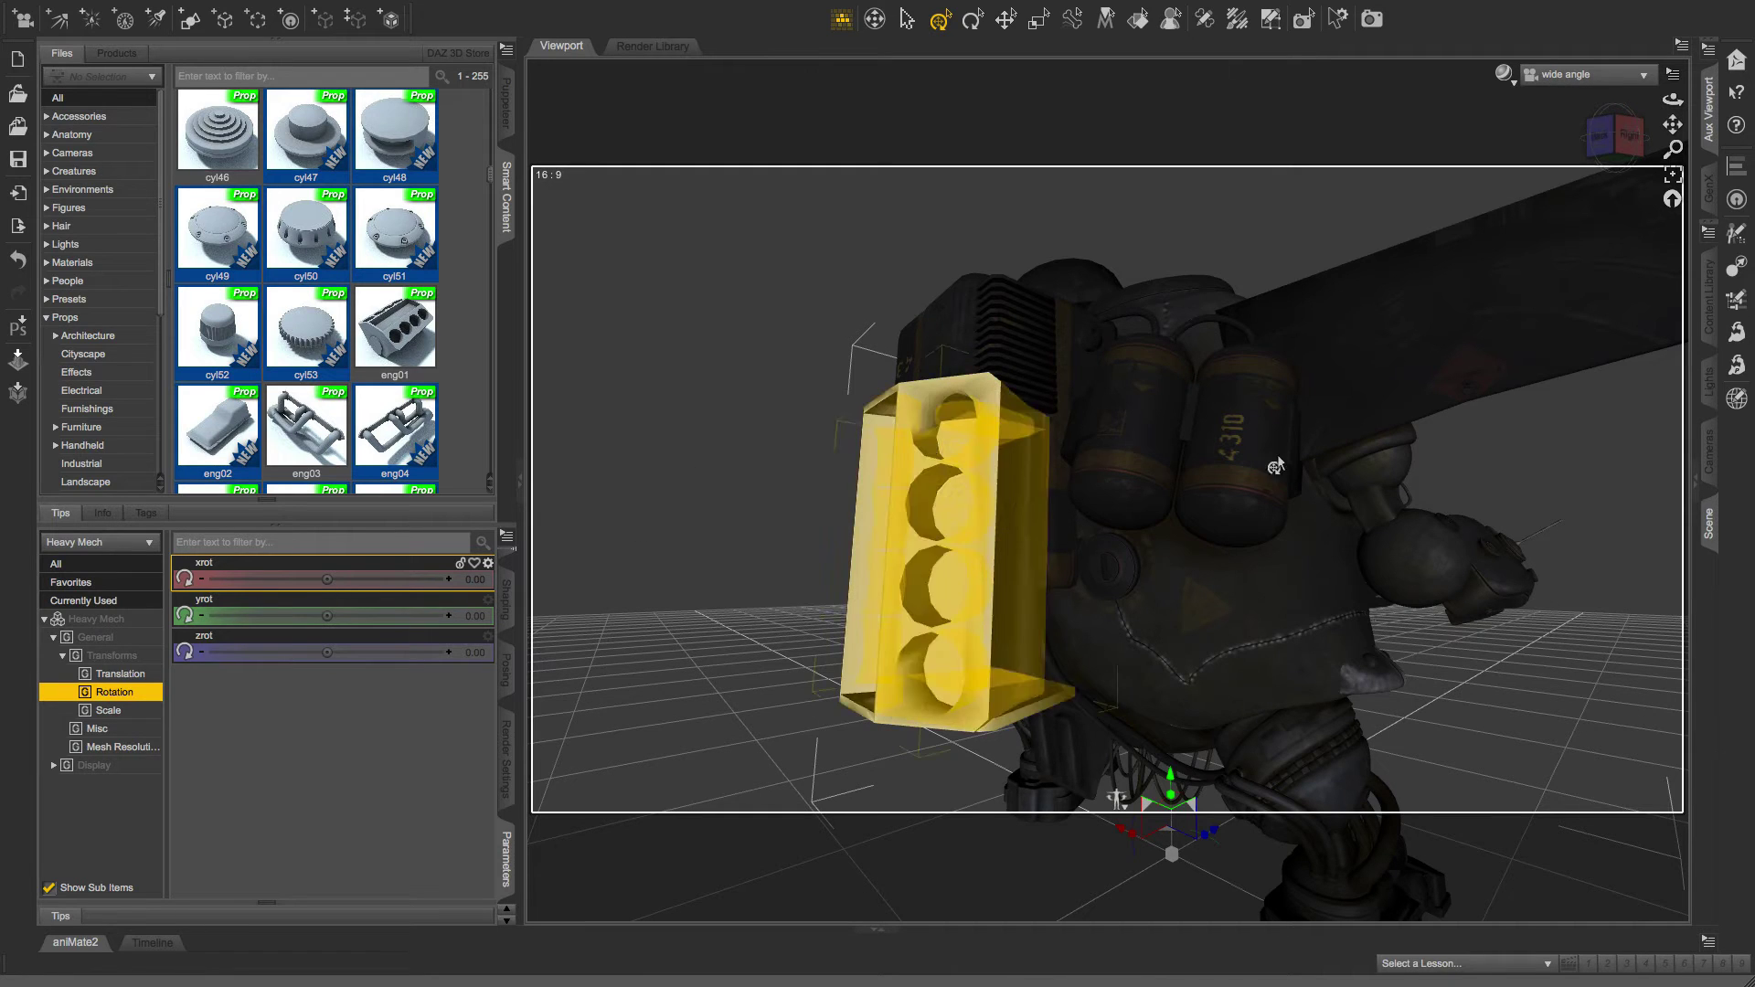
Set the Heavy Mech's X rotation to 0.84 so the parented engine tilts along
{"action": "left_click", "coordinate": [1708, 527]}
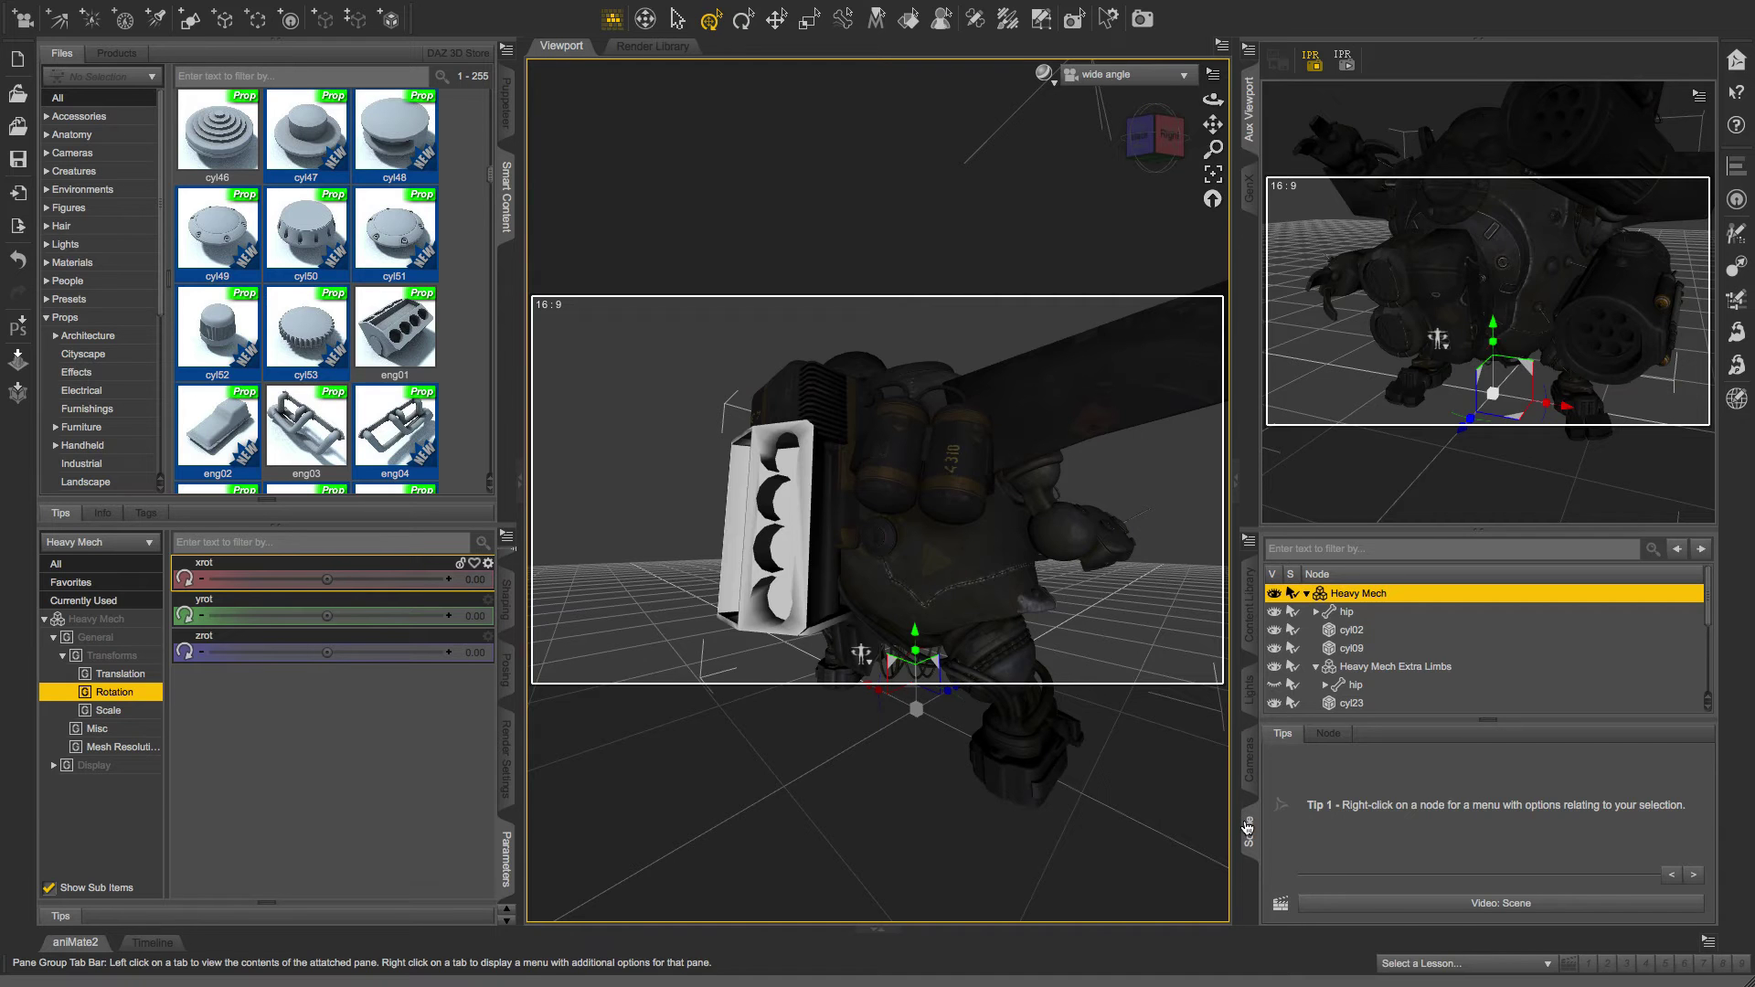
{"action": "left_click", "coordinate": [1246, 827]}
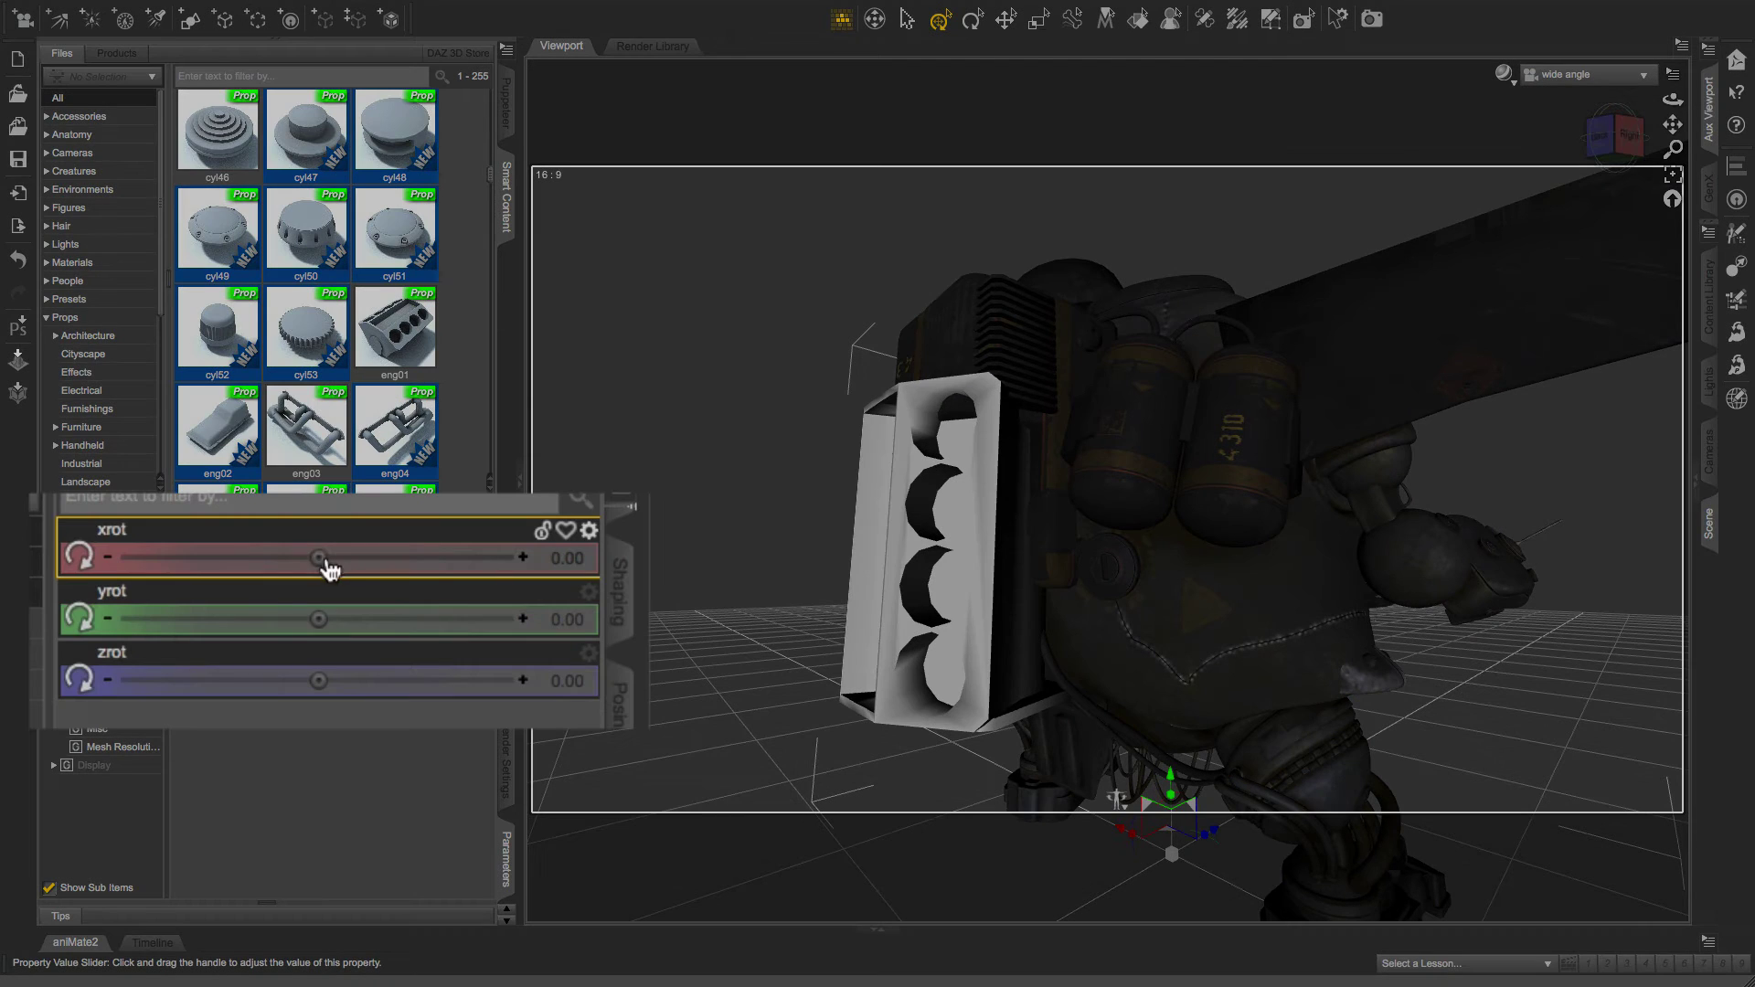
{"action": "mouse_move", "coordinate": [327, 568]}
{"action": "left_mouse_down"}
{"action": "mouse_move", "coordinate": [416, 568]}
{"action": "mouse_move", "coordinate": [335, 569]}
{"action": "left_mouse_up"}
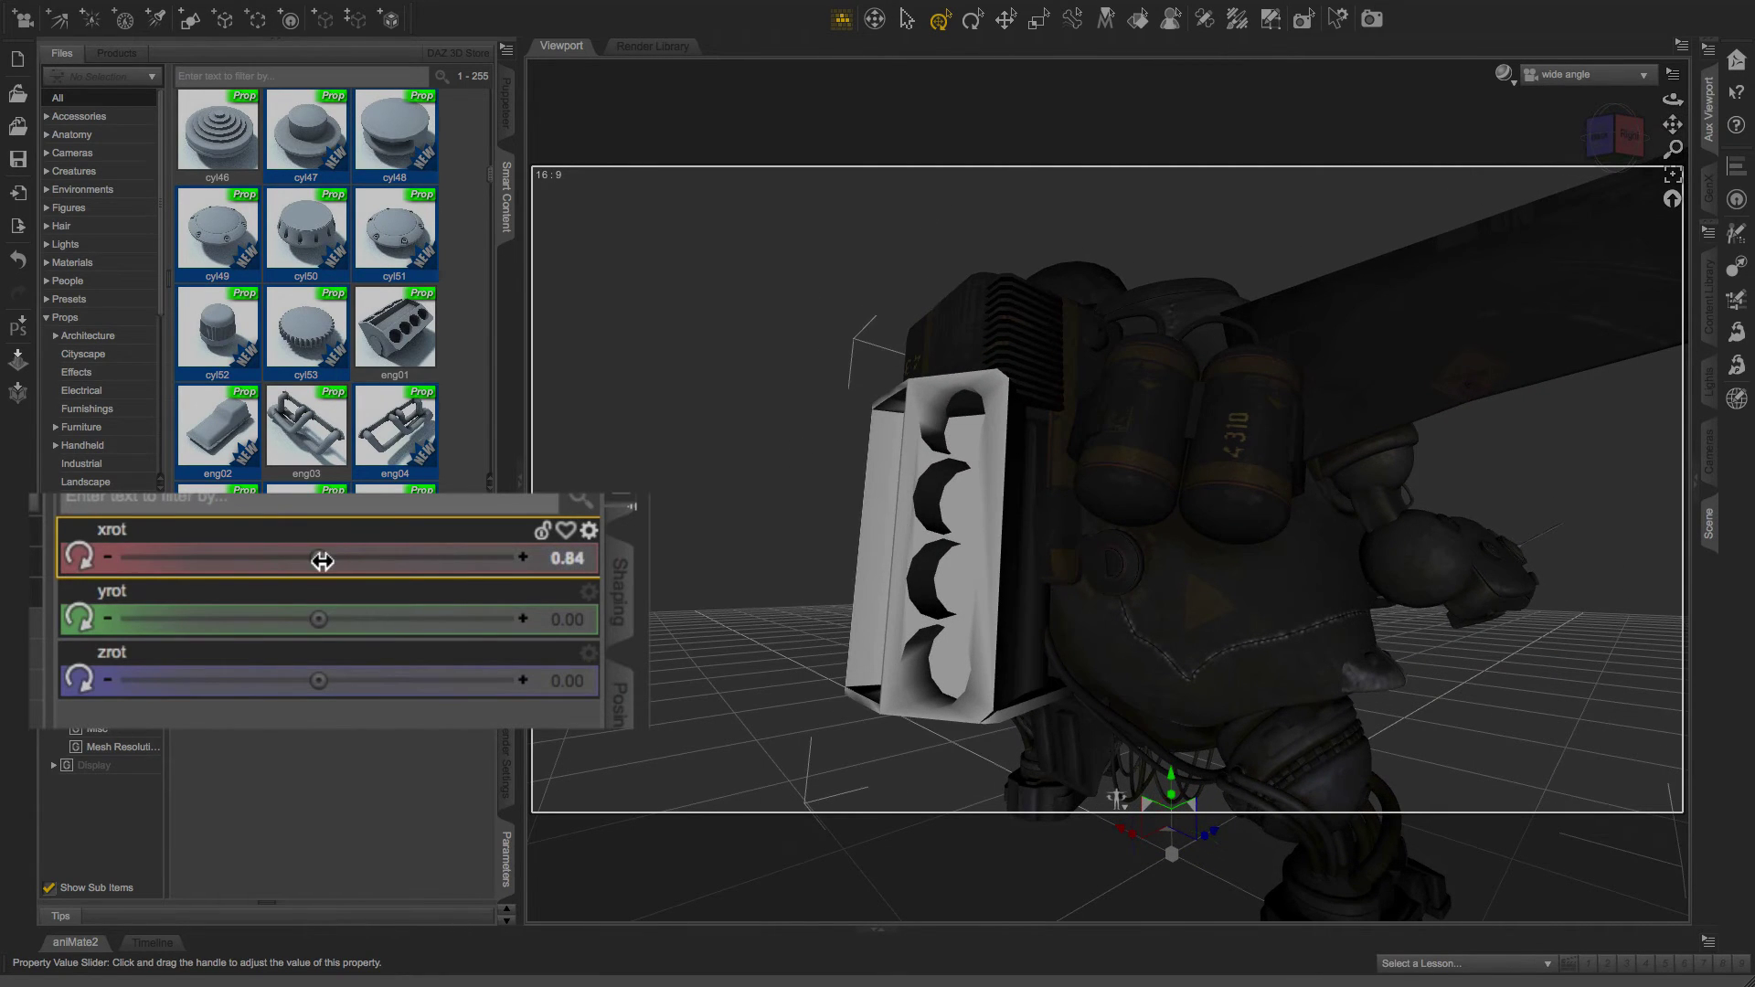
{"action": "left_click", "coordinate": [1627, 136]}
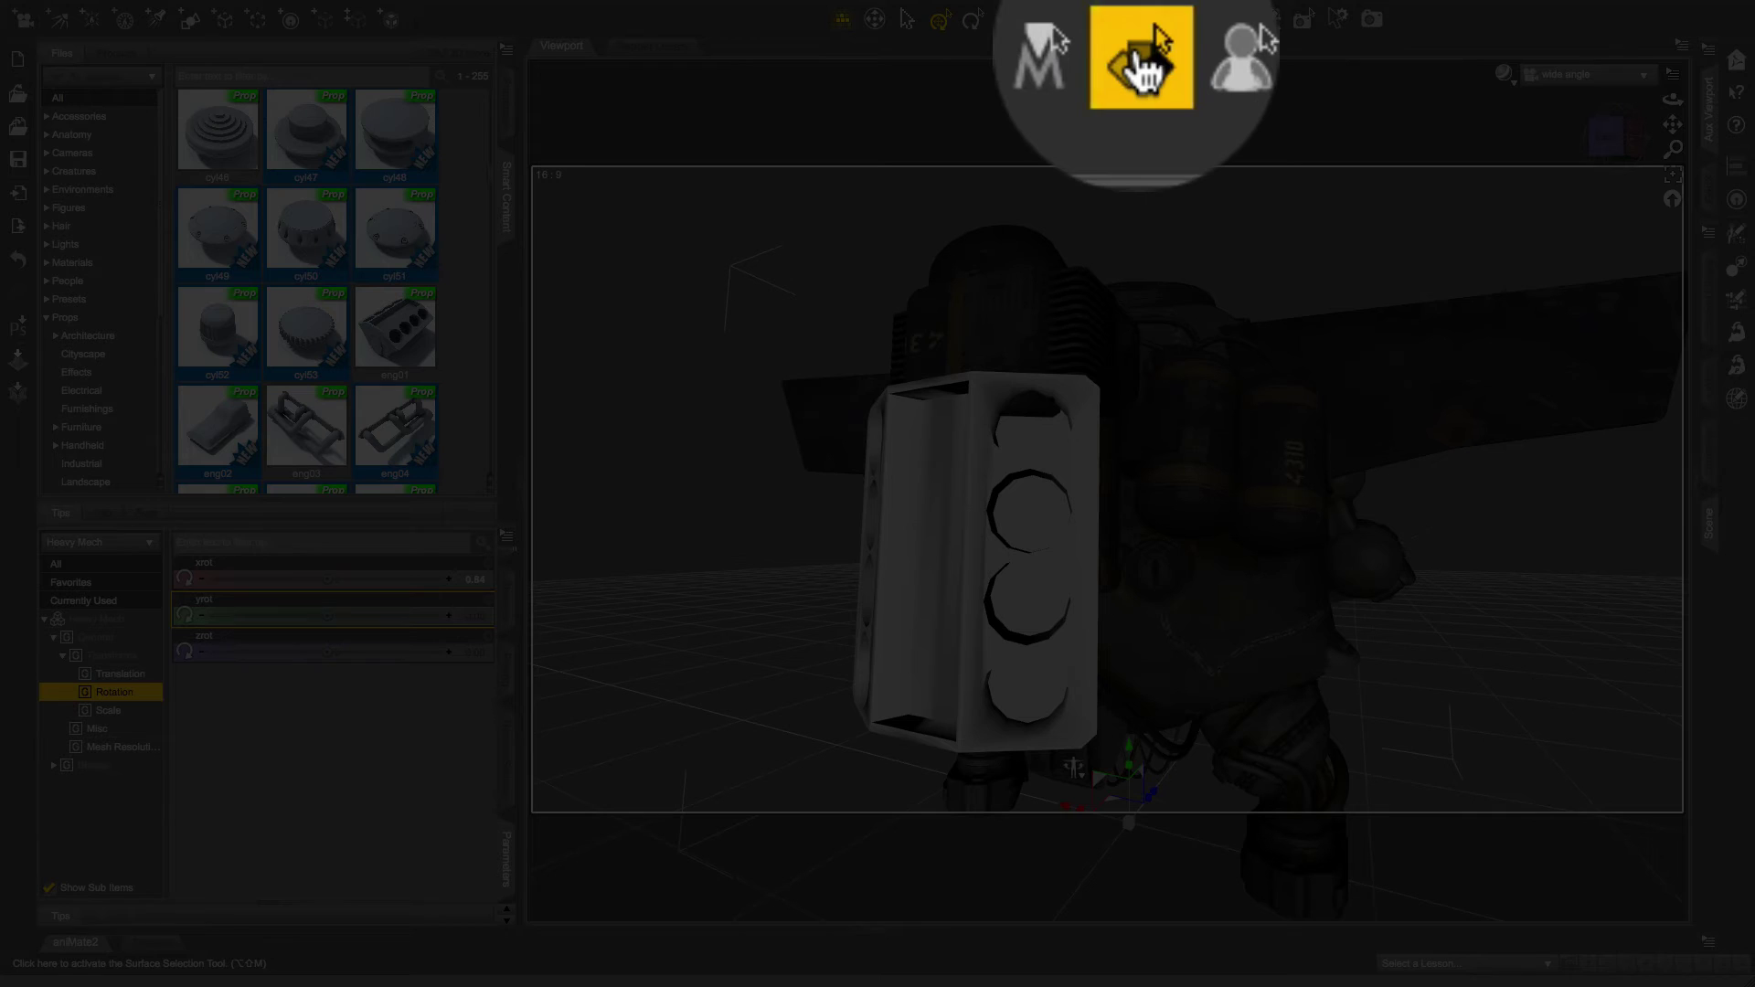
Select the hk07 part on the mech's back with the Surface Selection tool
{"action": "left_click", "coordinate": [1138, 64]}
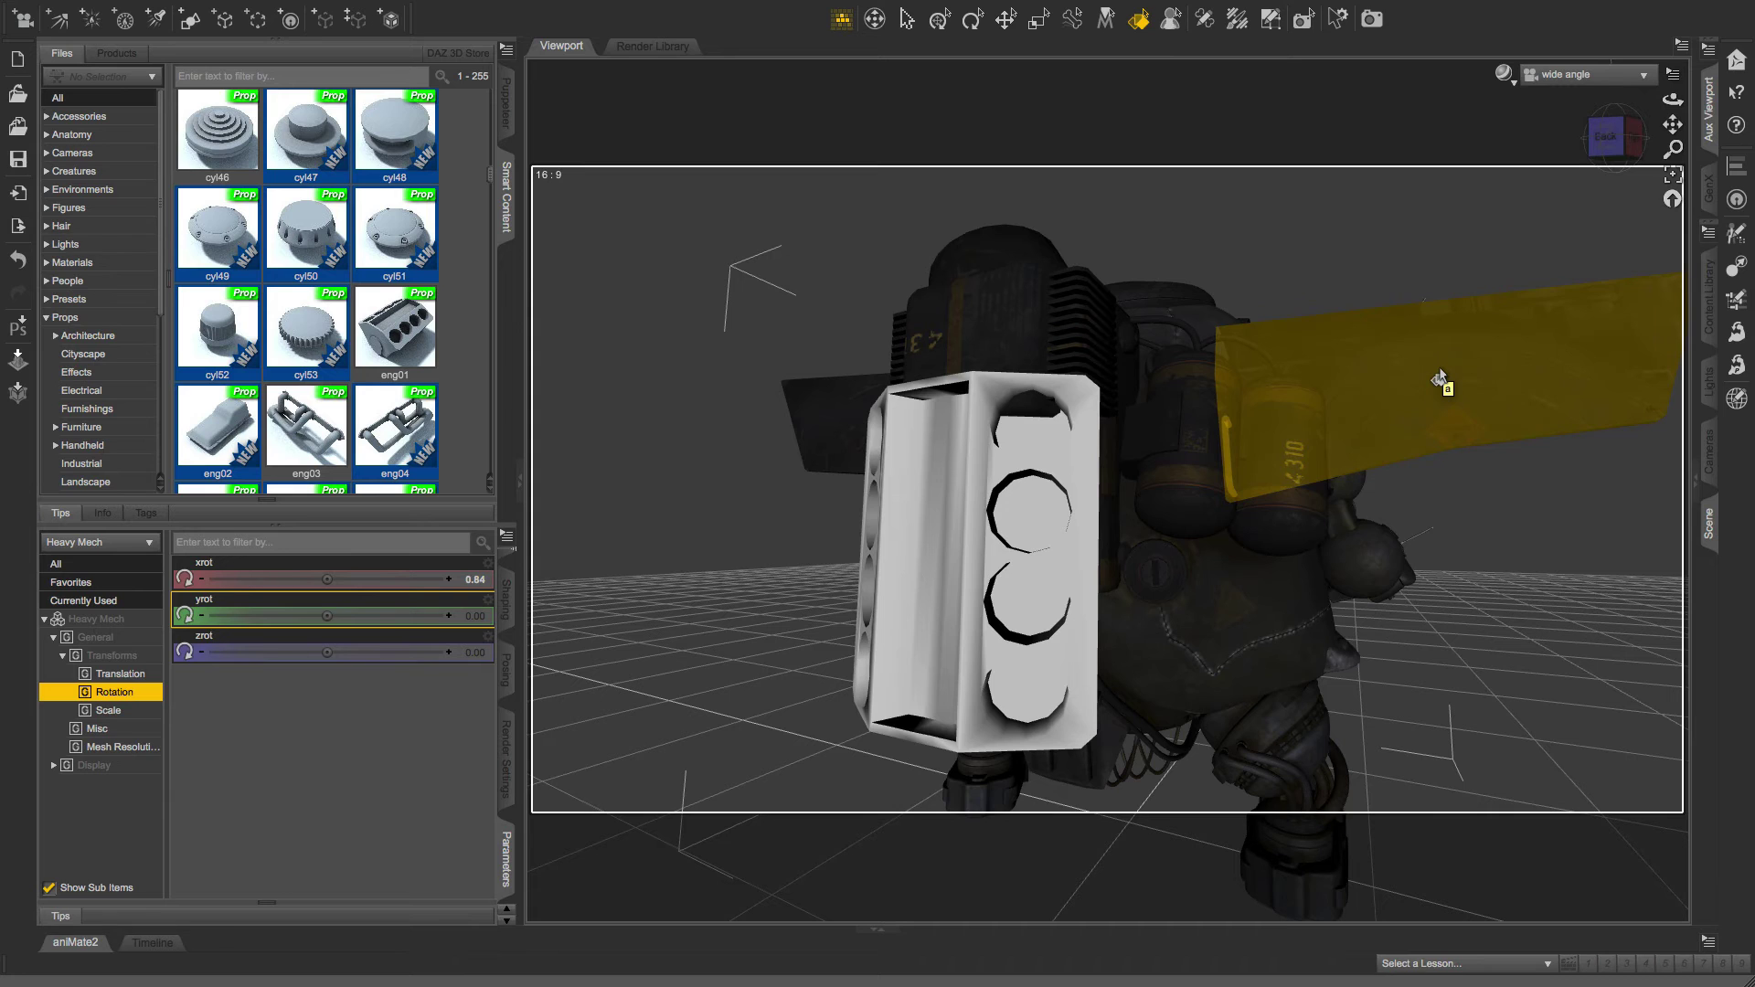
{"action": "left_click", "coordinate": [1006, 321]}
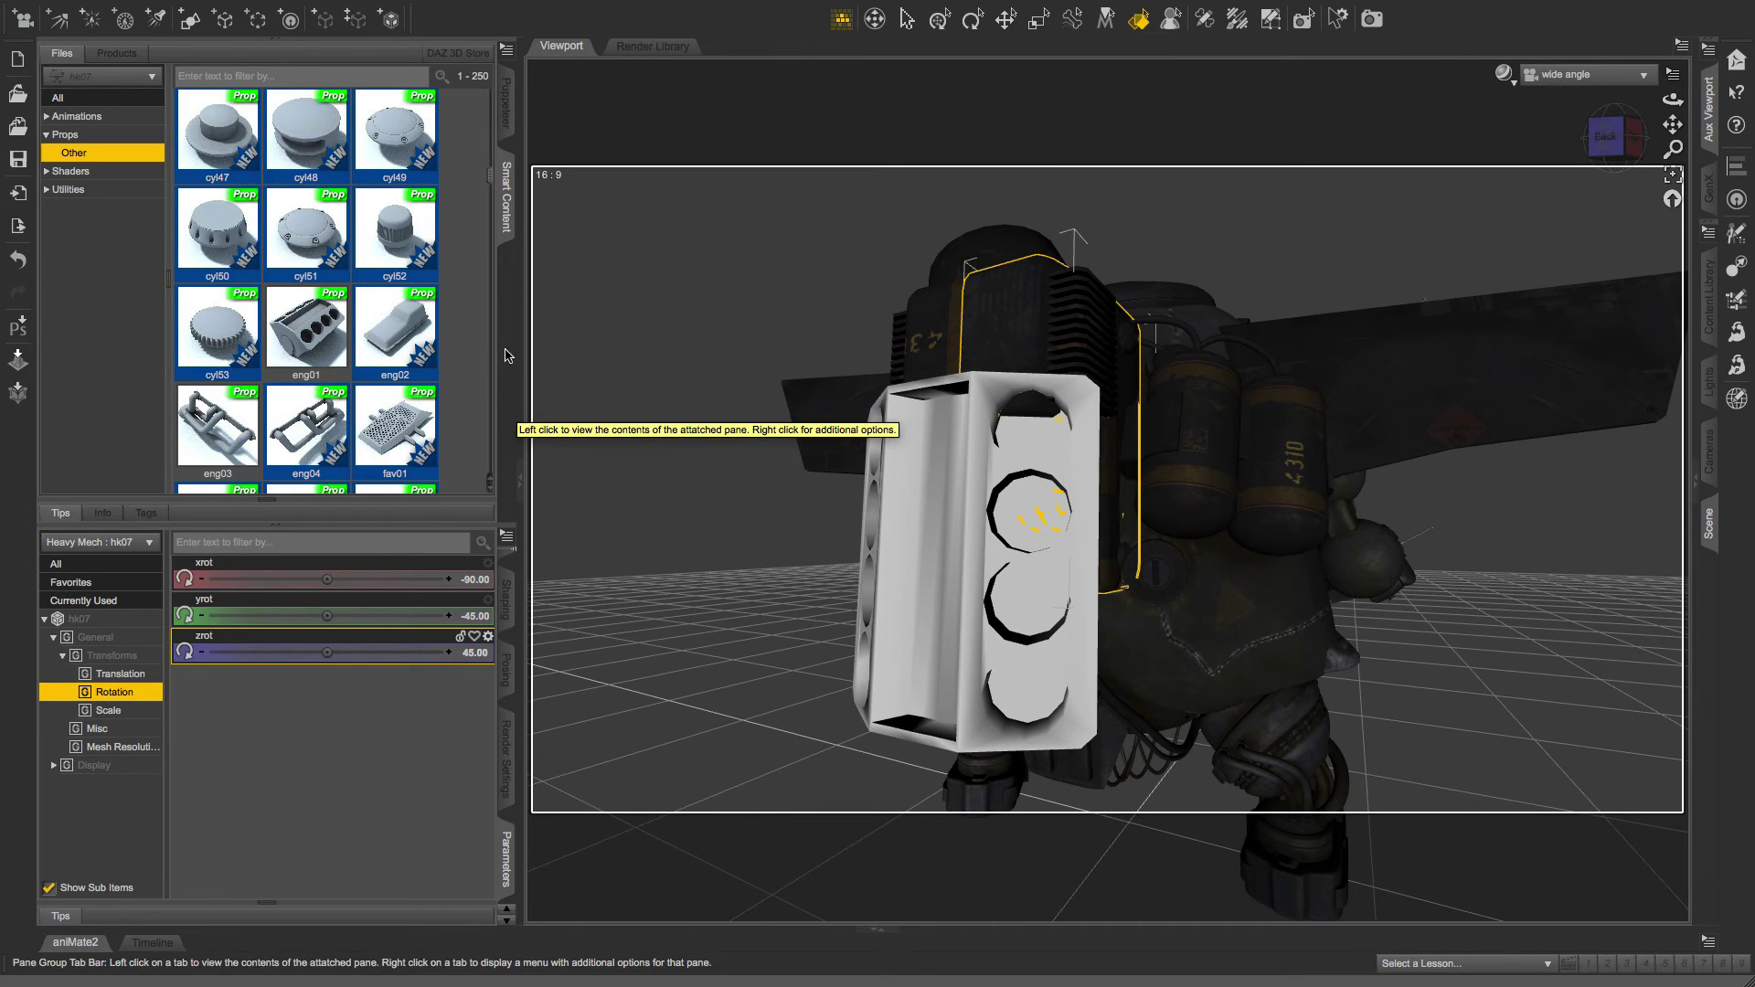
Add a Surfaces pane to the left panel and show eng01's surfaces in its Editor
{"action": "right_click", "coordinate": [510, 336]}
{"action": "mouse_move", "coordinate": [519, 343]}
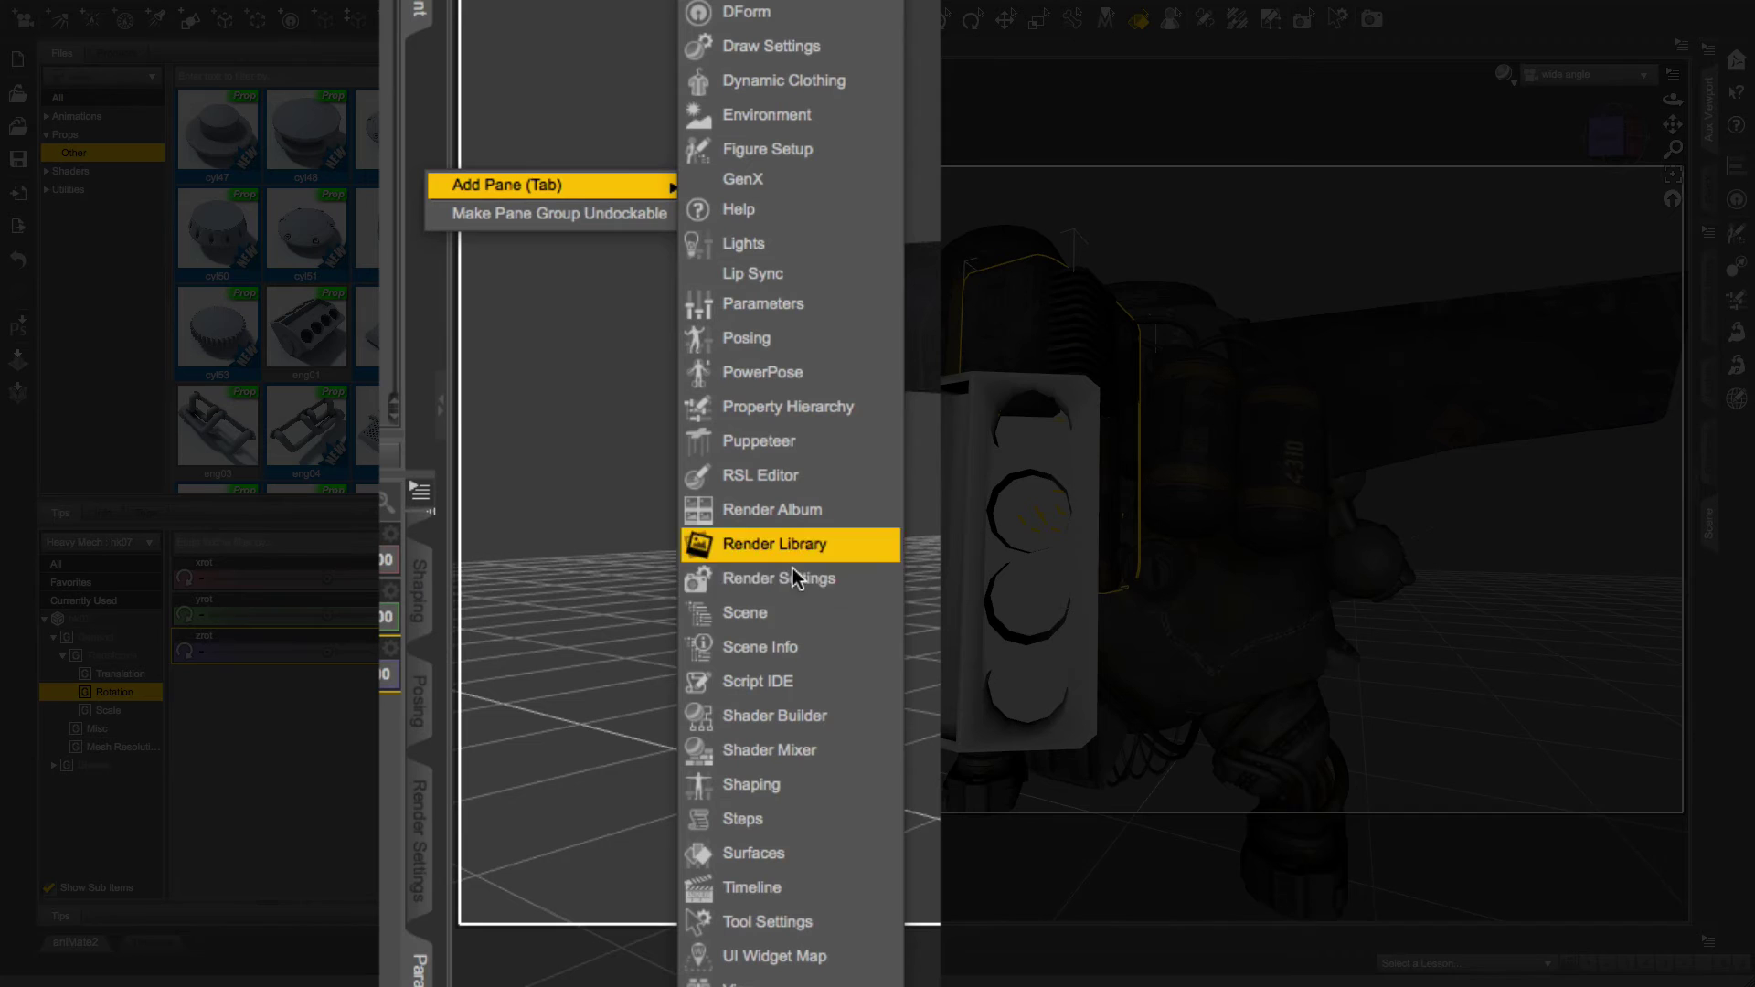
{"action": "left_click", "coordinate": [806, 854]}
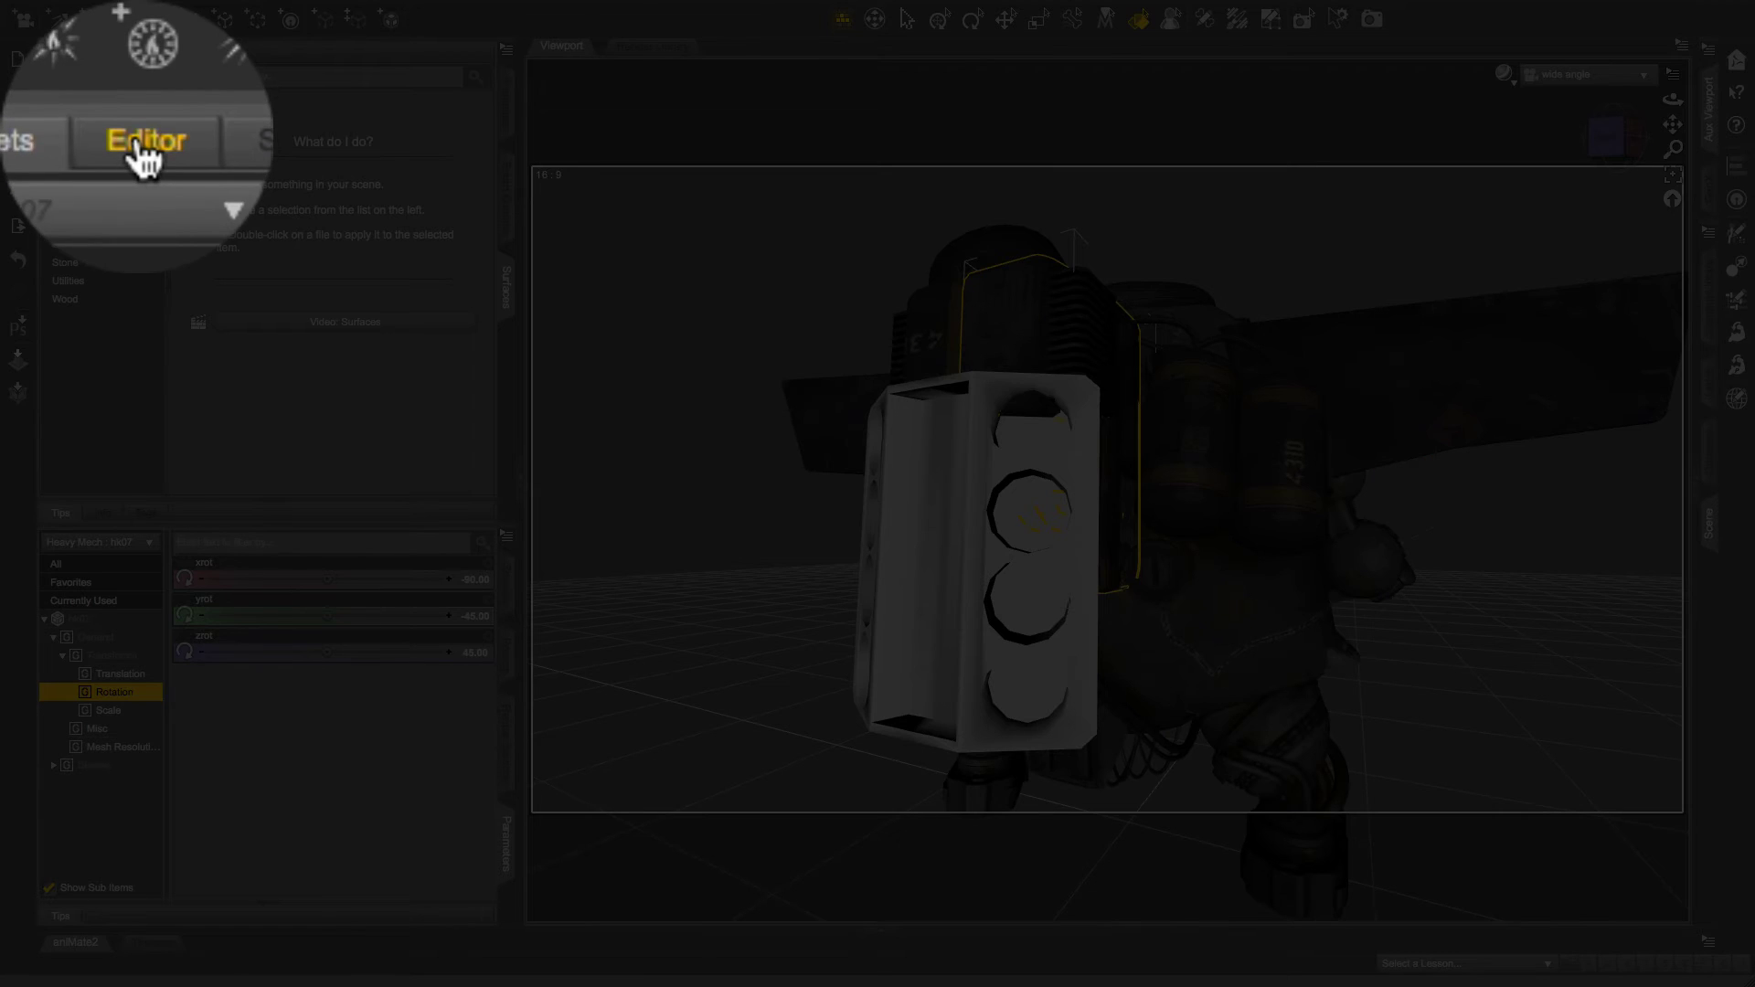
{"action": "left_click", "coordinate": [119, 56]}
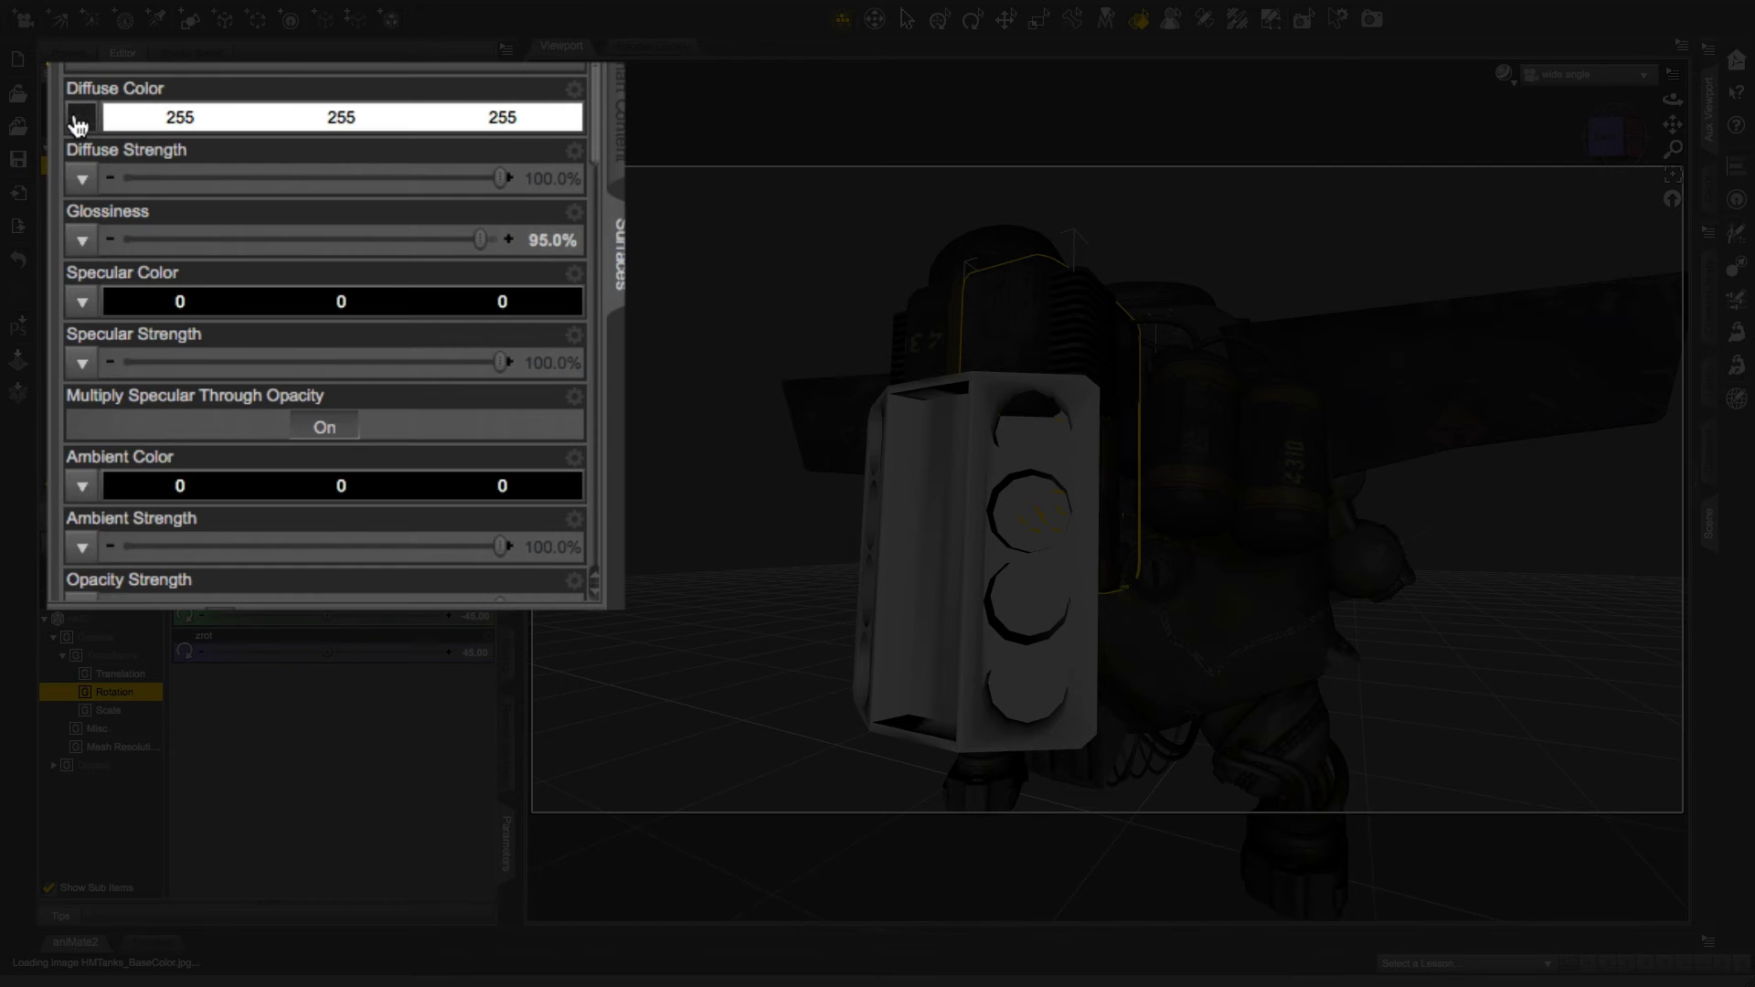
{"action": "mouse_move", "coordinate": [183, 204]}
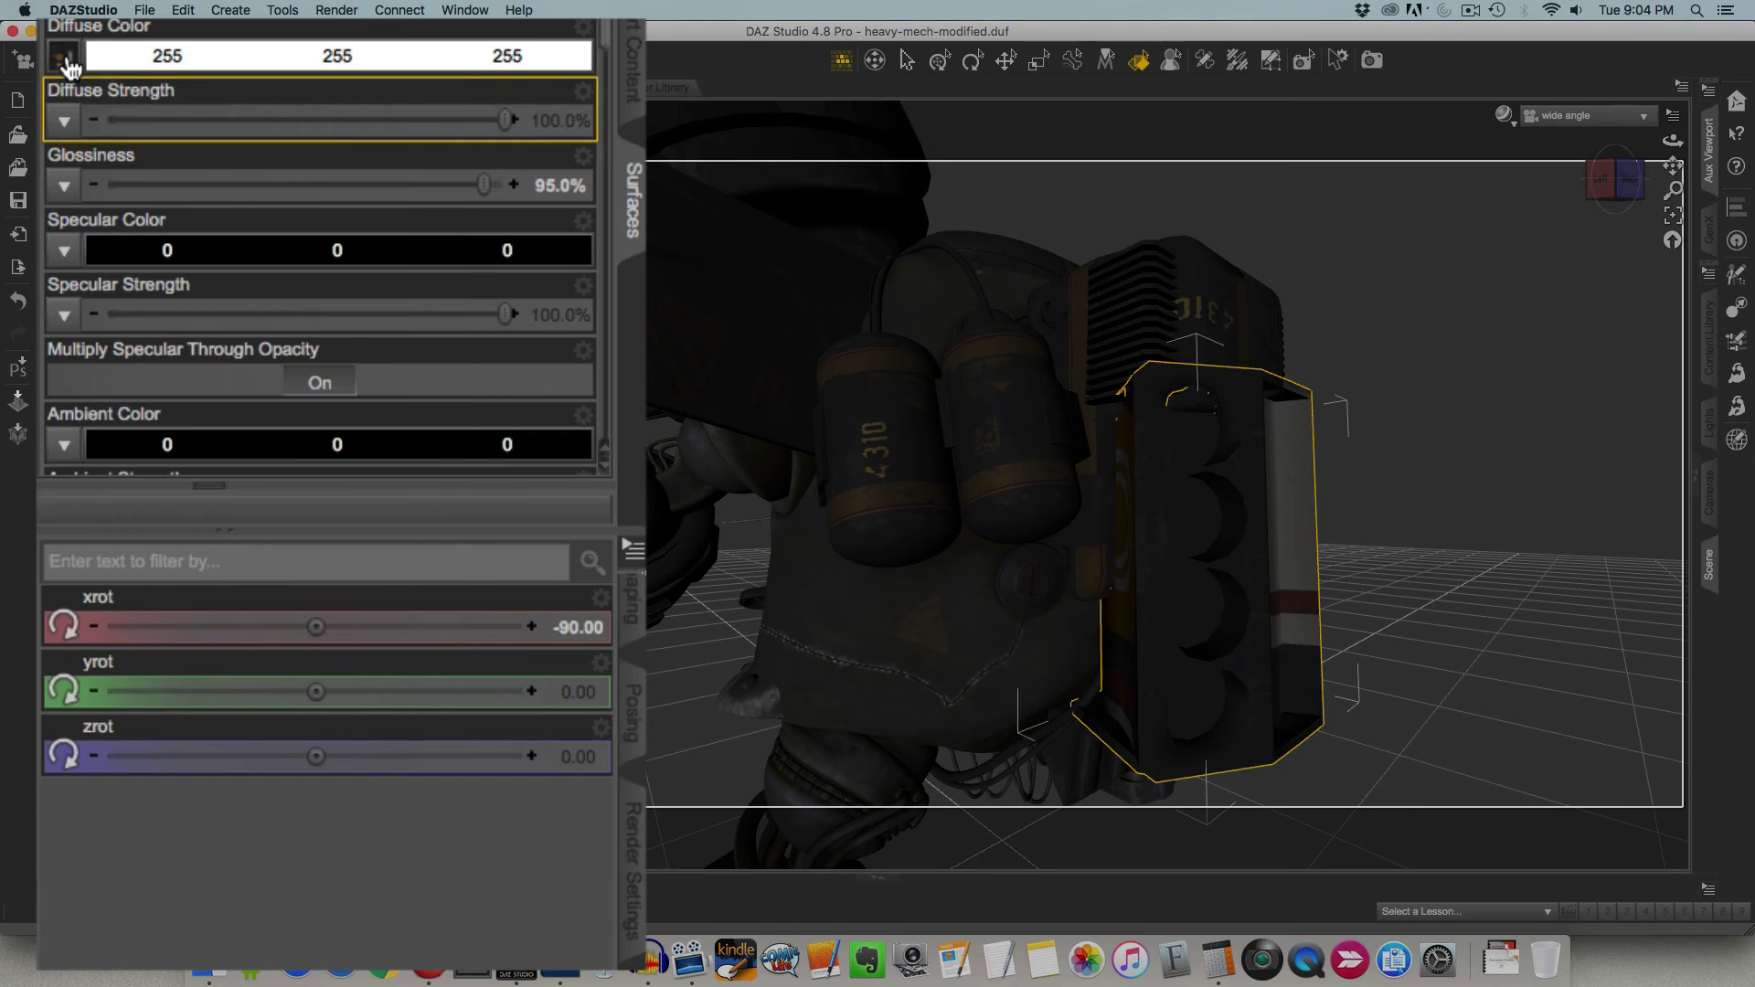
Try BodyStandard_Height.jpg, then HMFace_BaseColor.jpg as the engine's diffuse map, viewing the mech from behind
{"action": "left_click", "coordinate": [186, 206]}
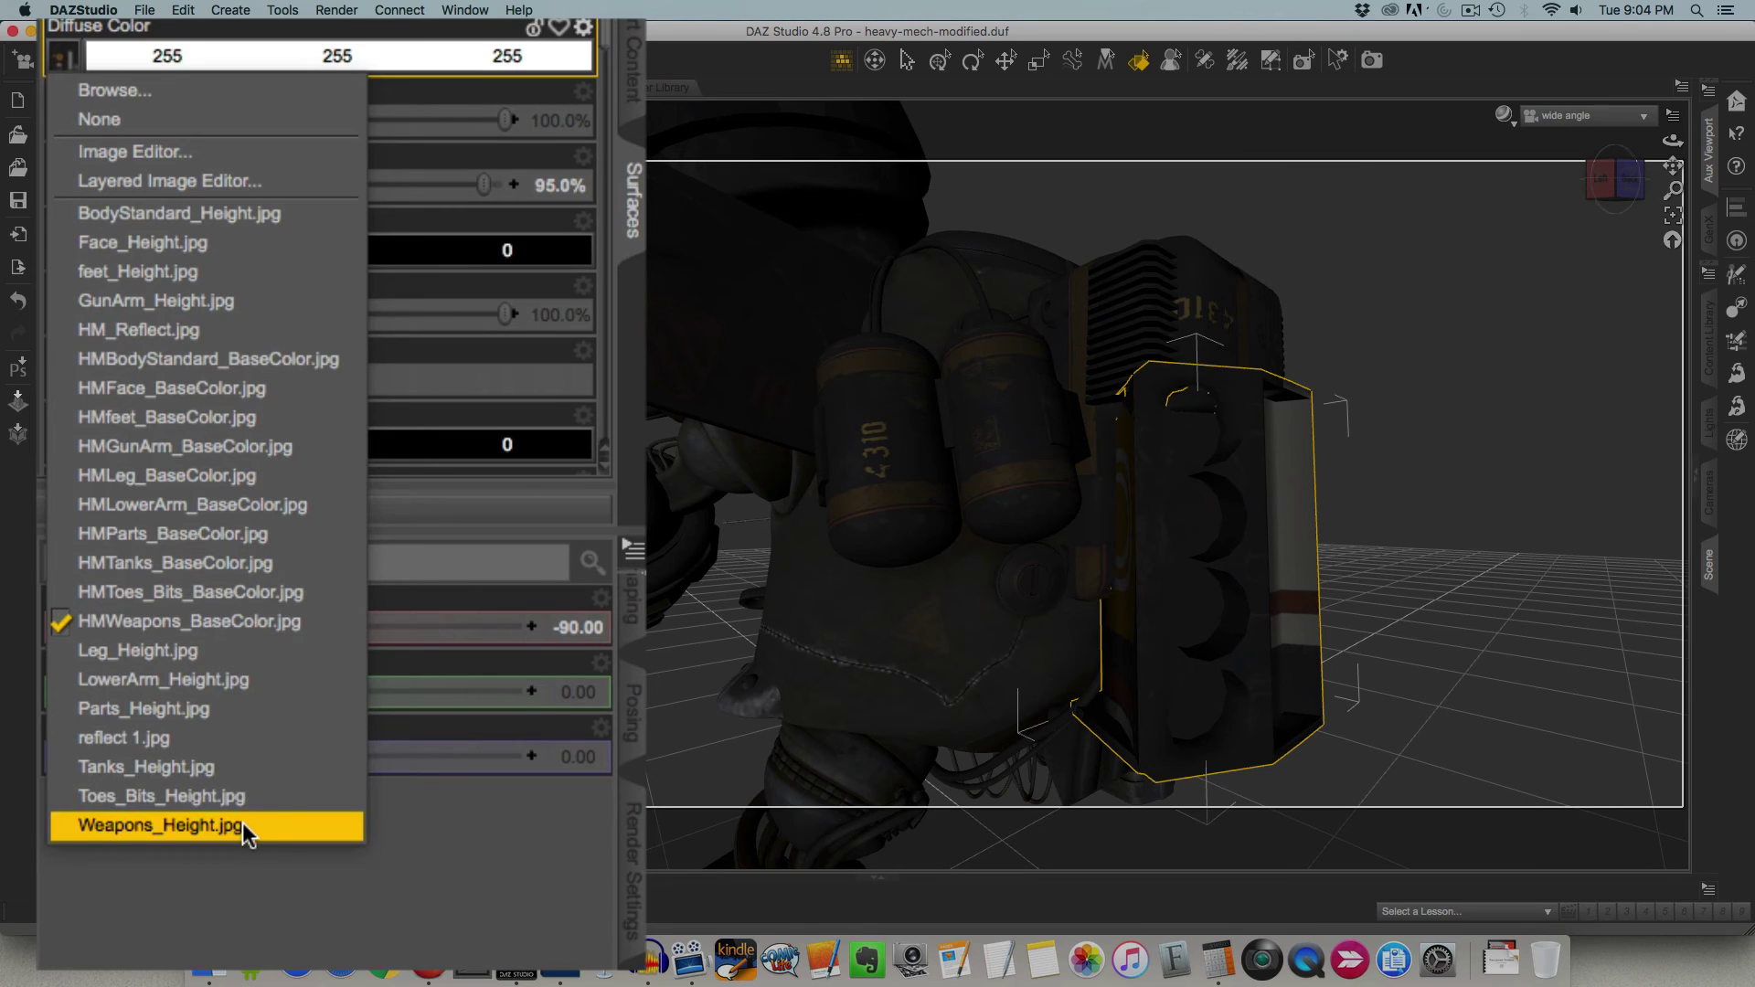
{"action": "left_click", "coordinate": [141, 214]}
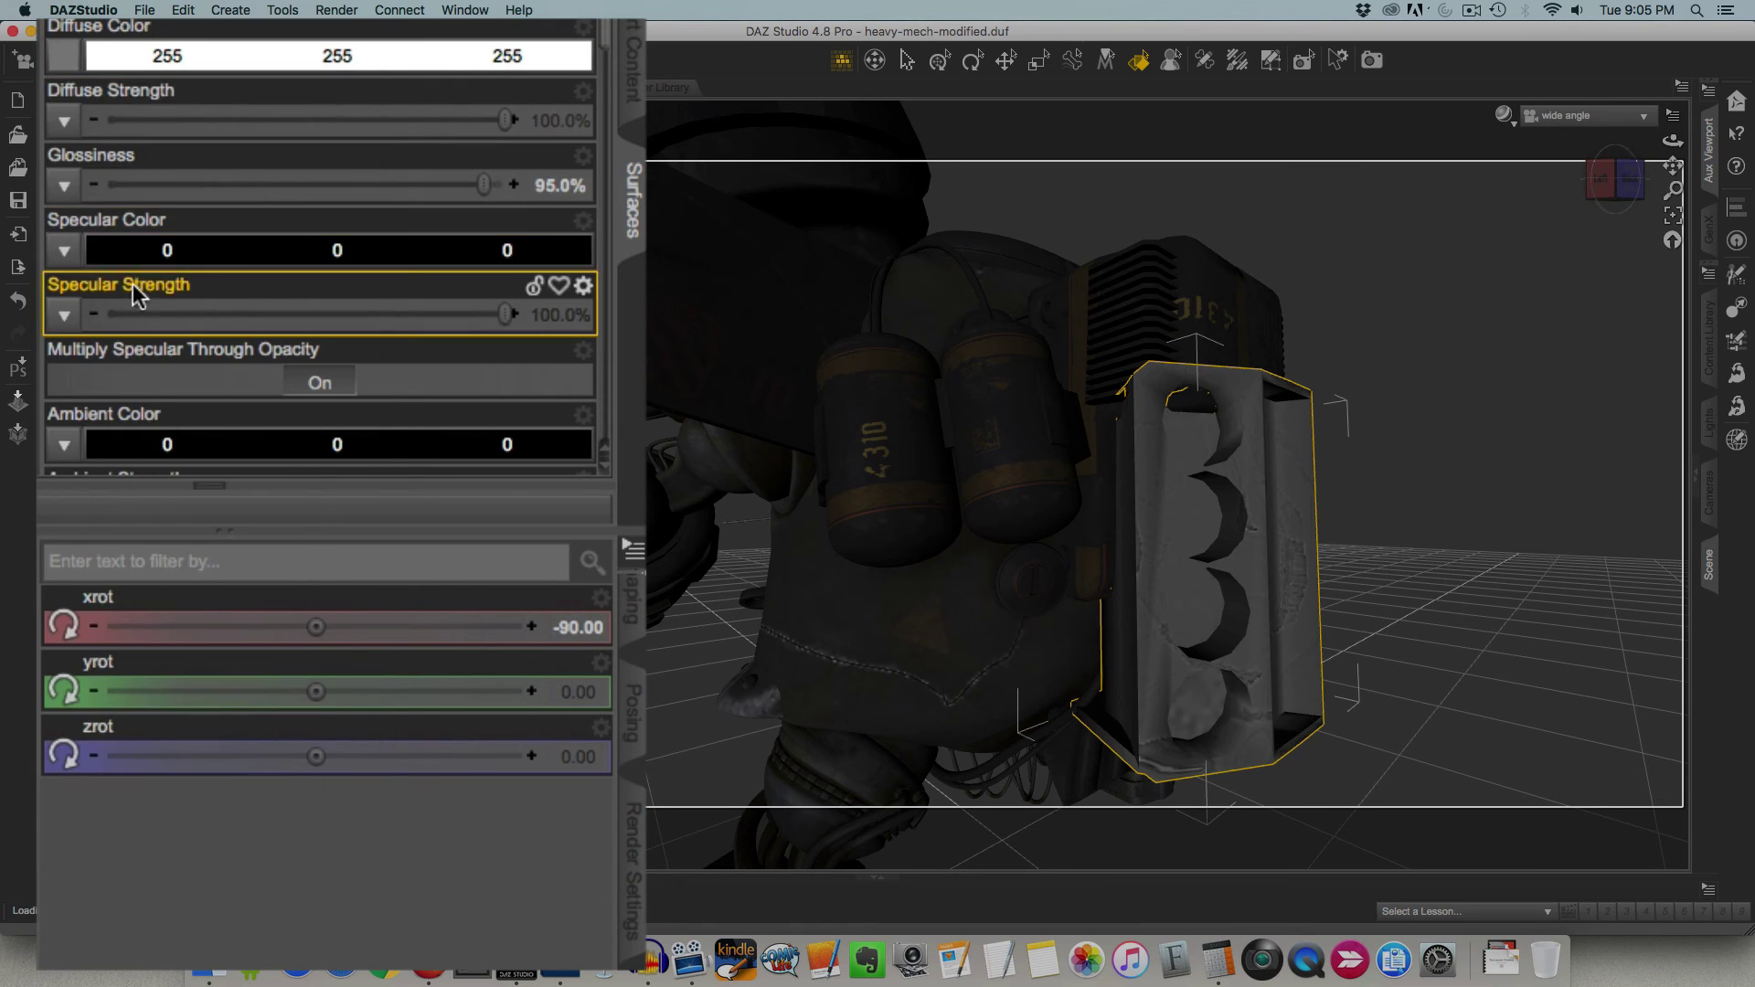
{"action": "left_click", "coordinate": [62, 65]}
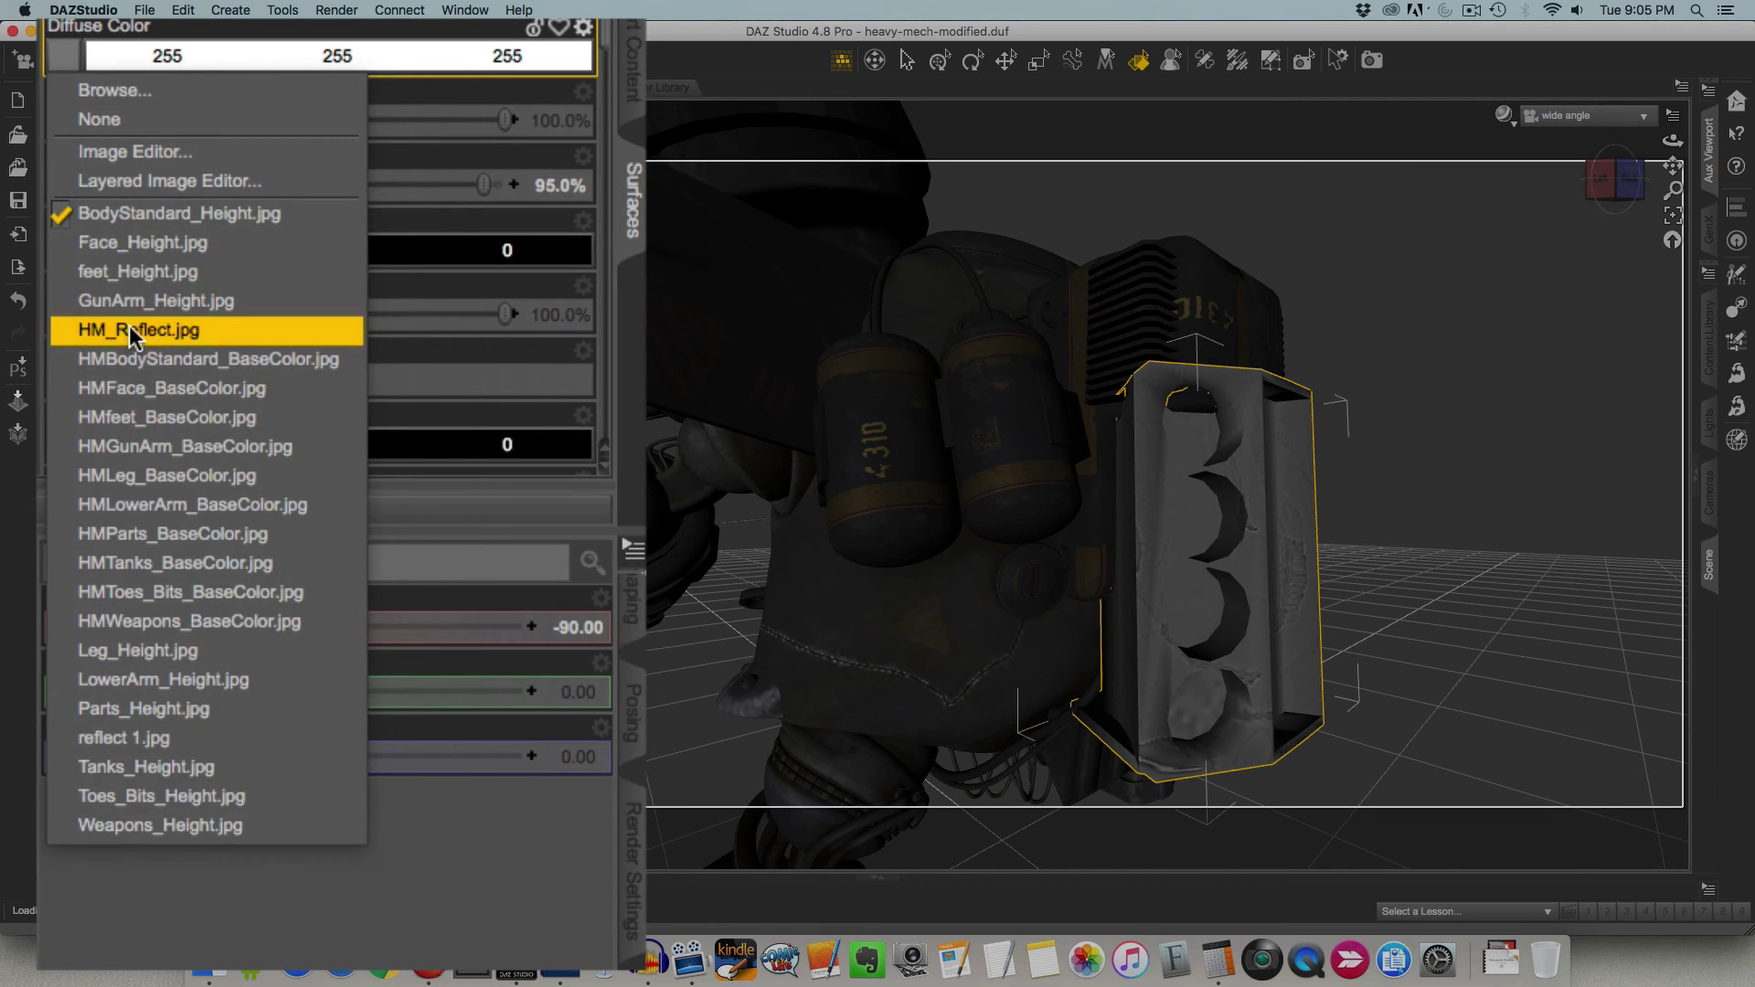
{"action": "left_click", "coordinate": [133, 387]}
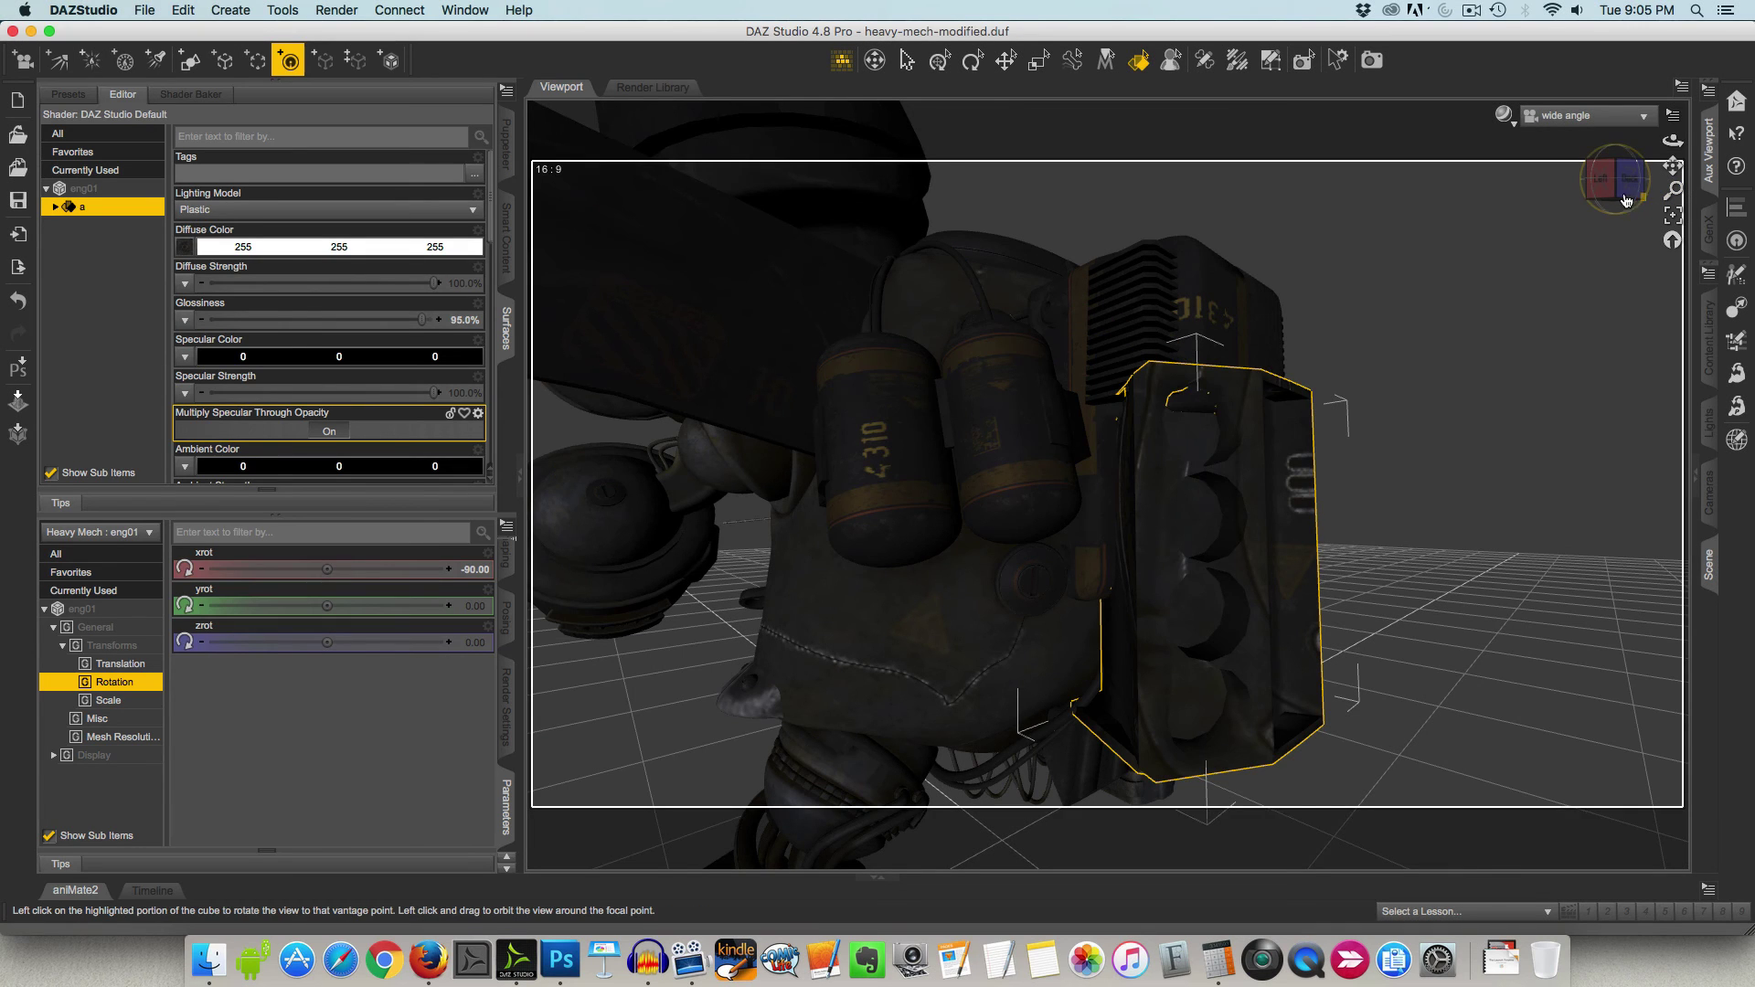
{"action": "left_click", "coordinate": [1627, 200]}
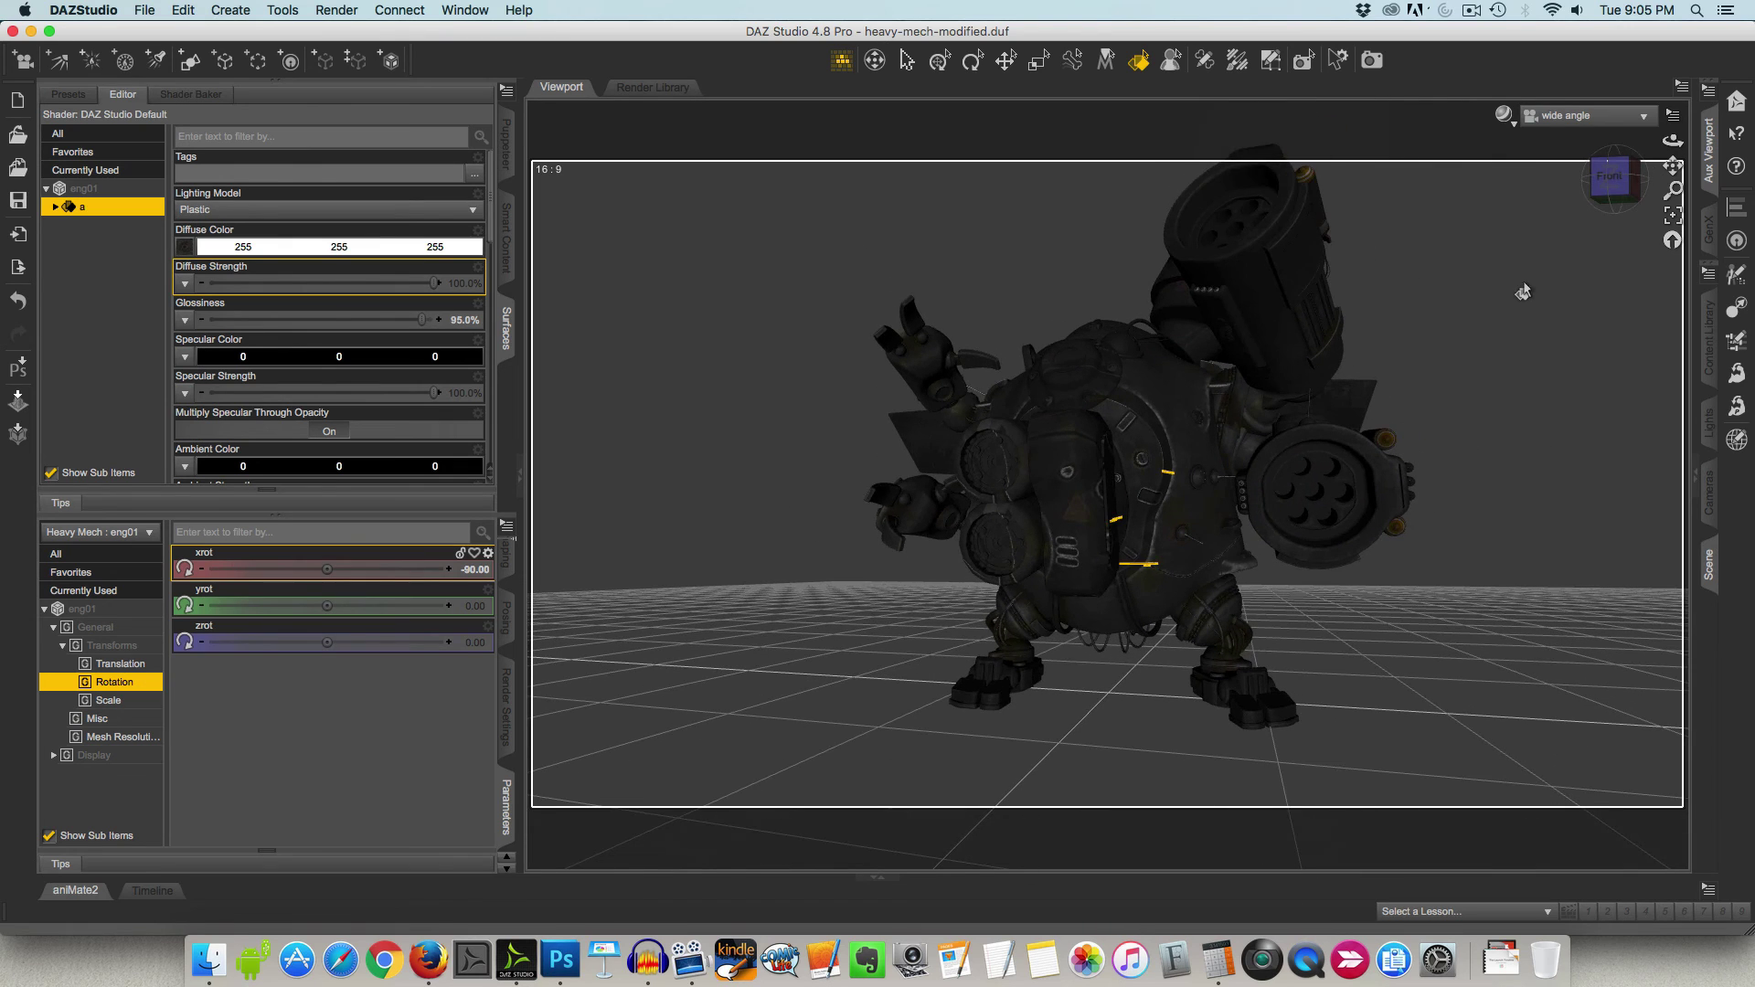
{"action": "left_click", "coordinate": [1621, 184]}
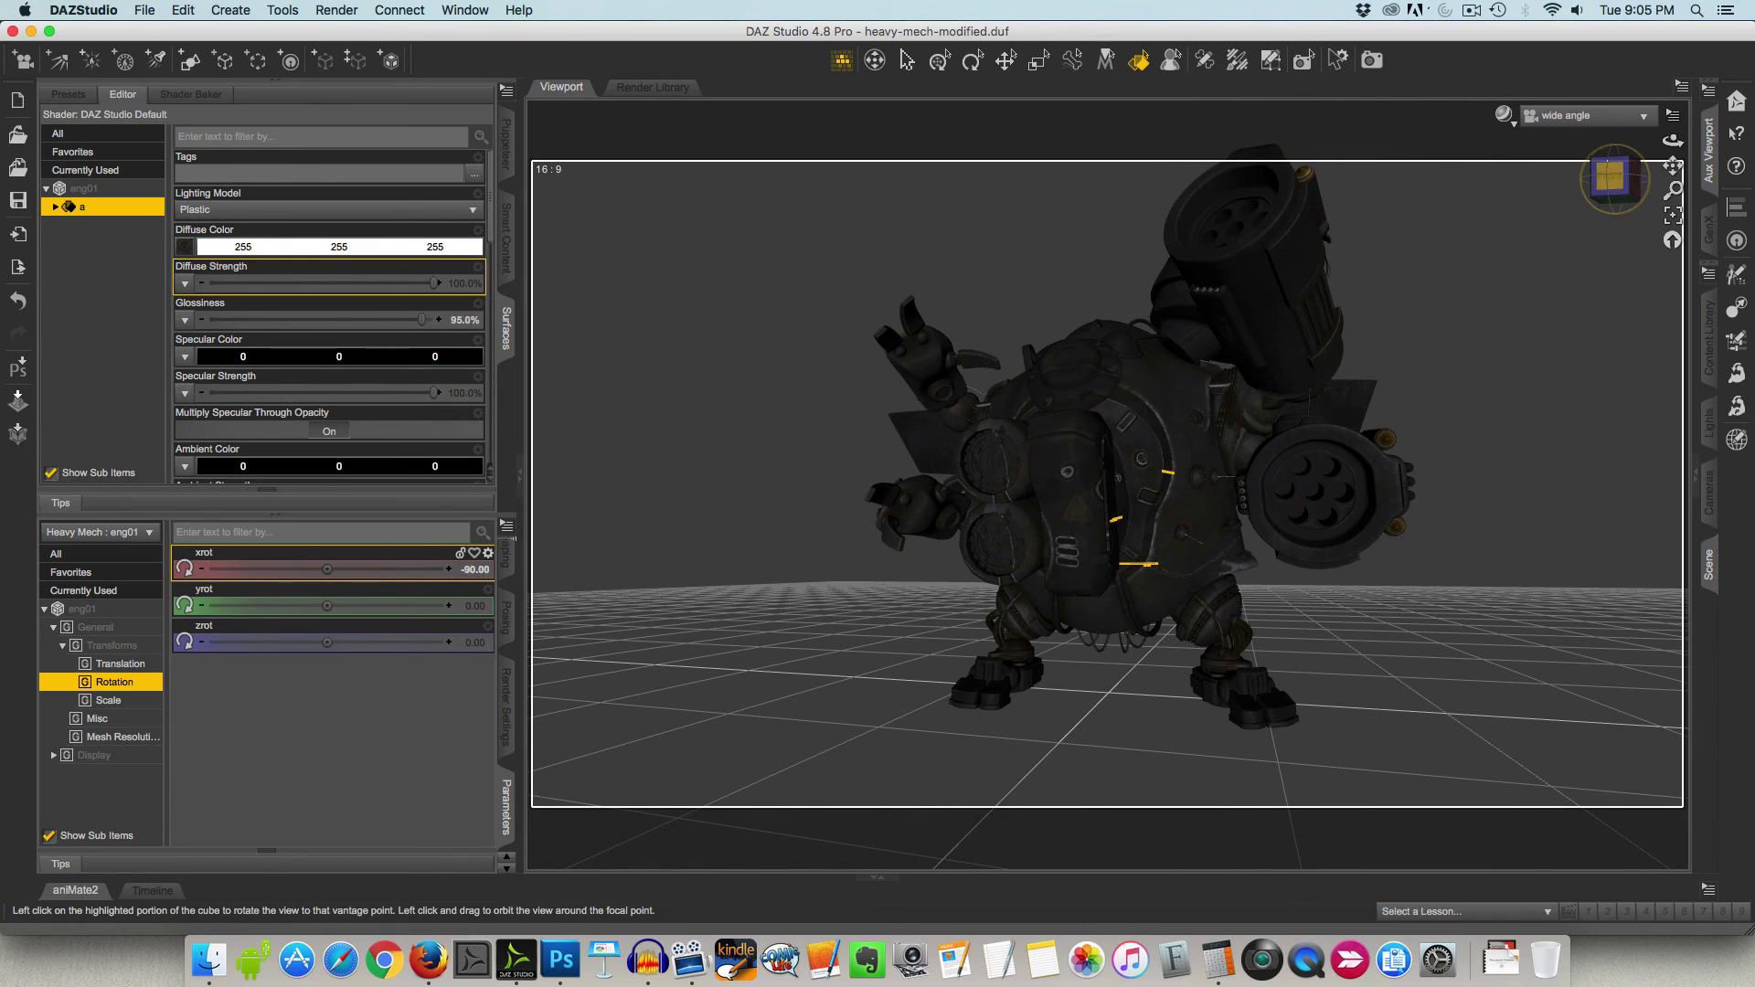
{"action": "left_click", "coordinate": [1618, 183]}
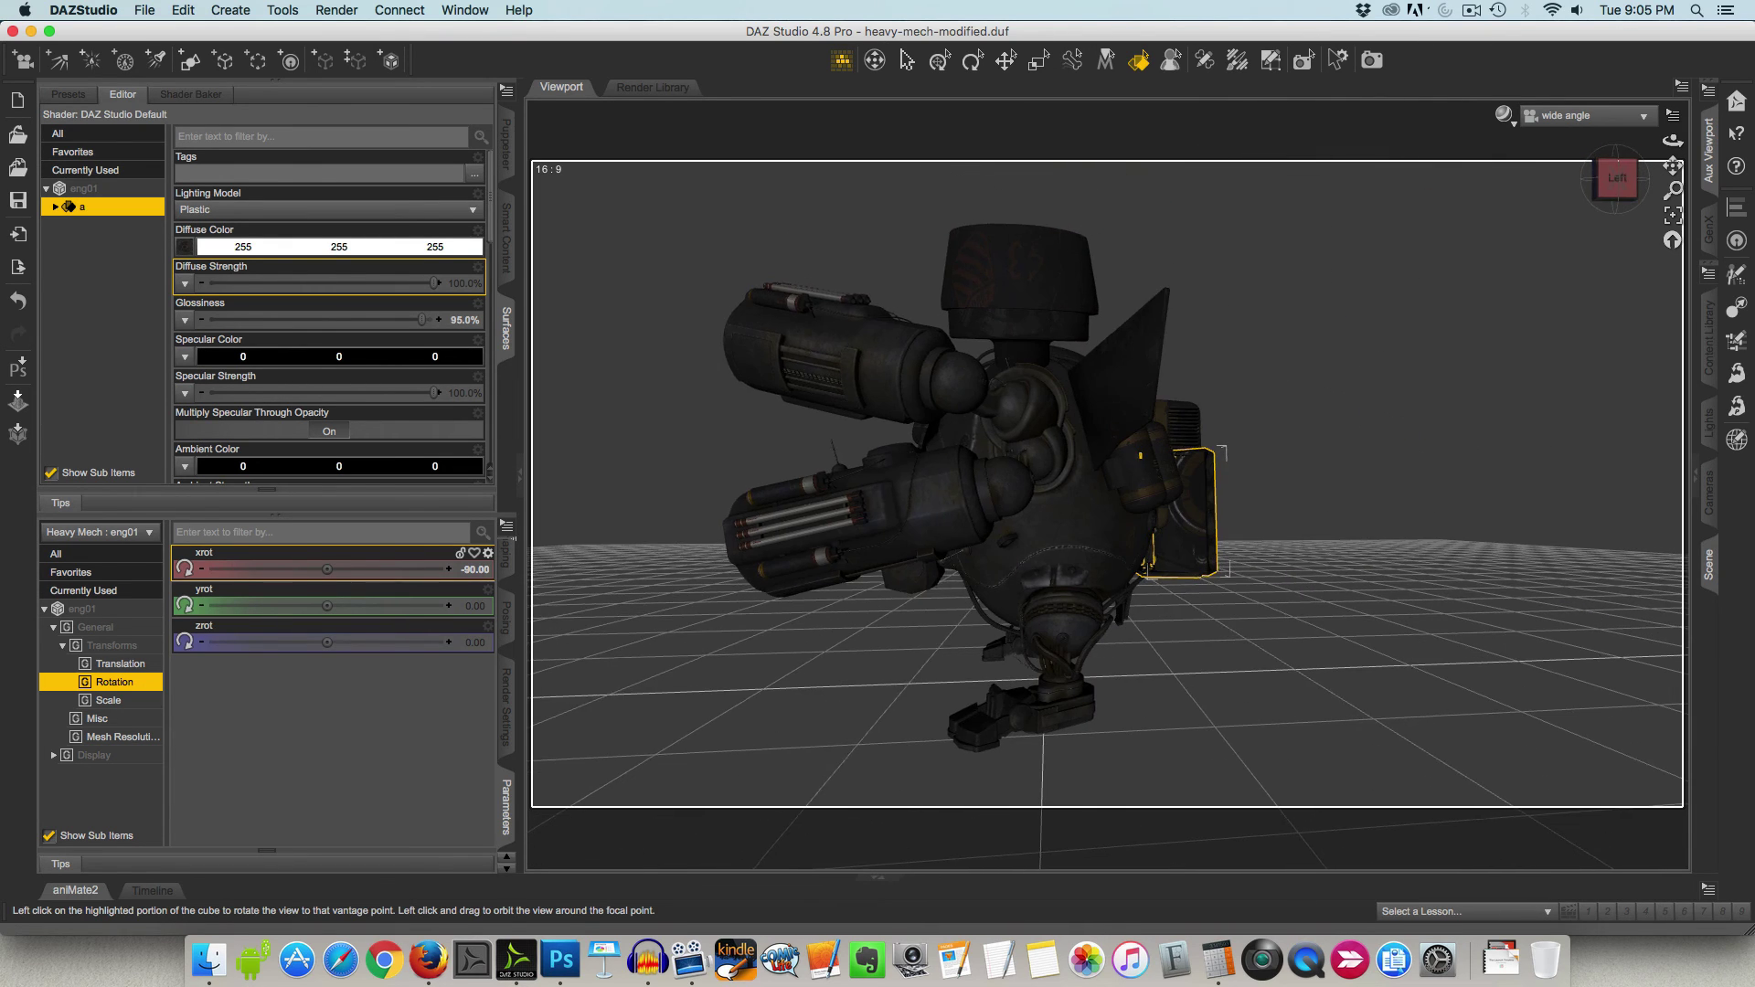
{"action": "left_click", "coordinate": [1605, 179]}
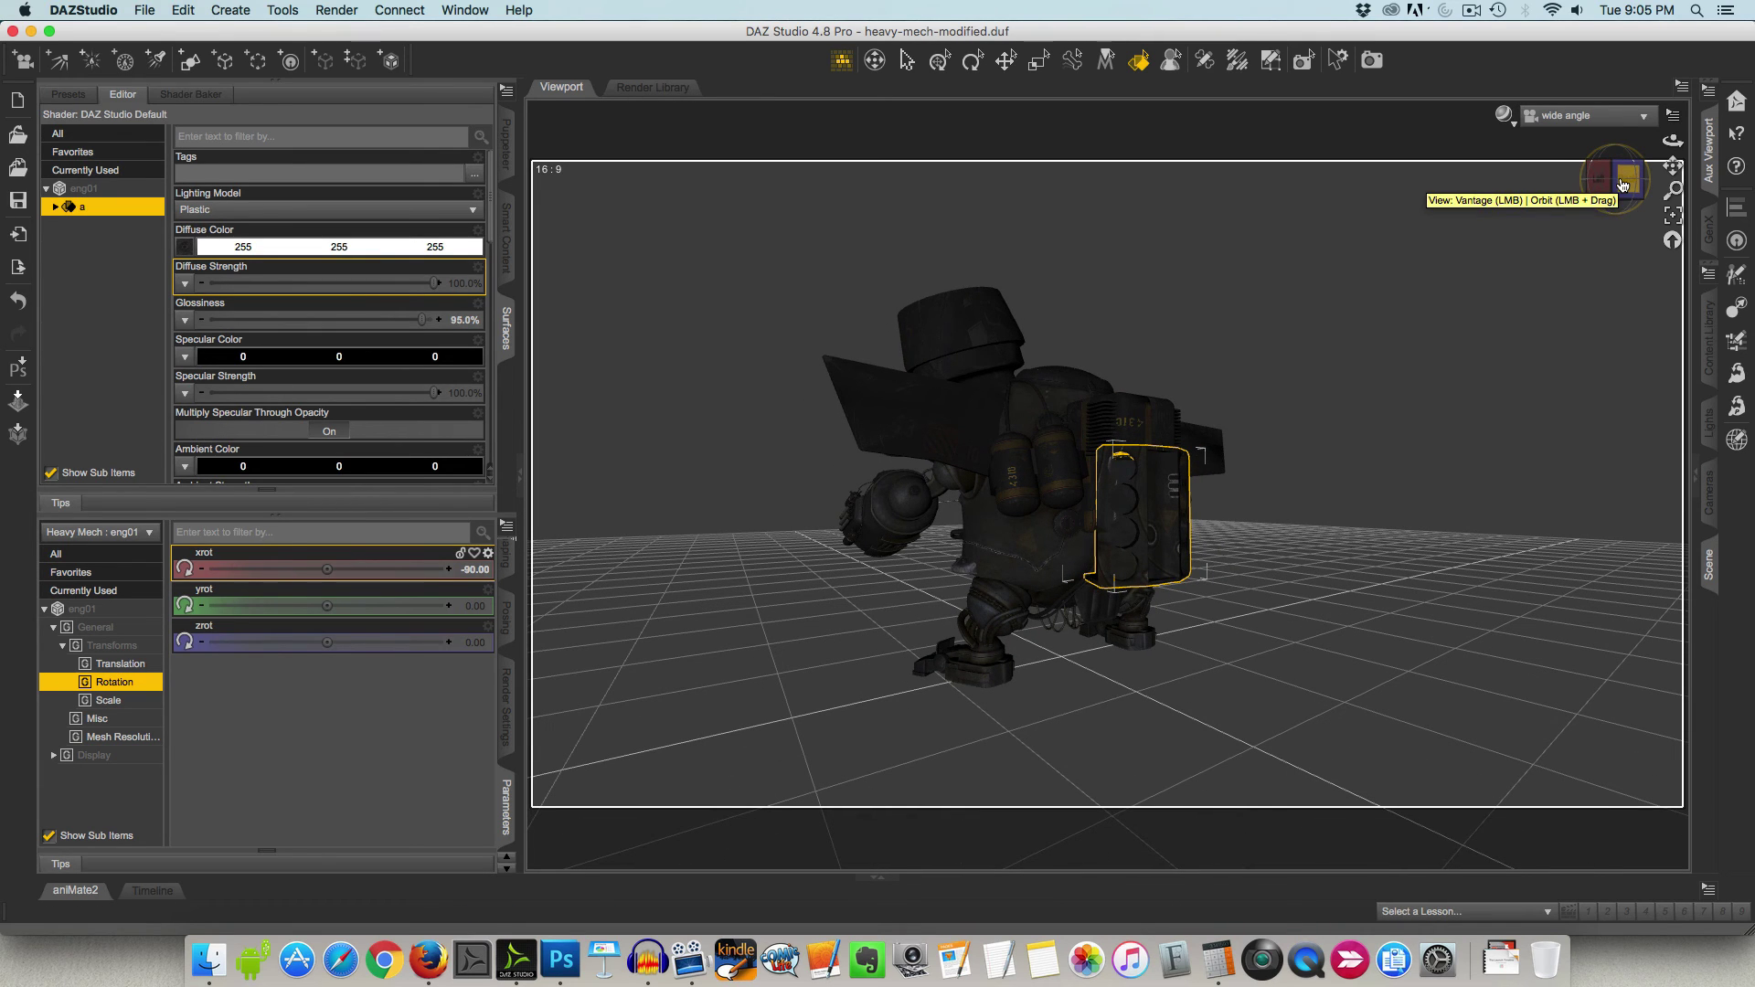
{"action": "left_click", "coordinate": [1320, 334]}
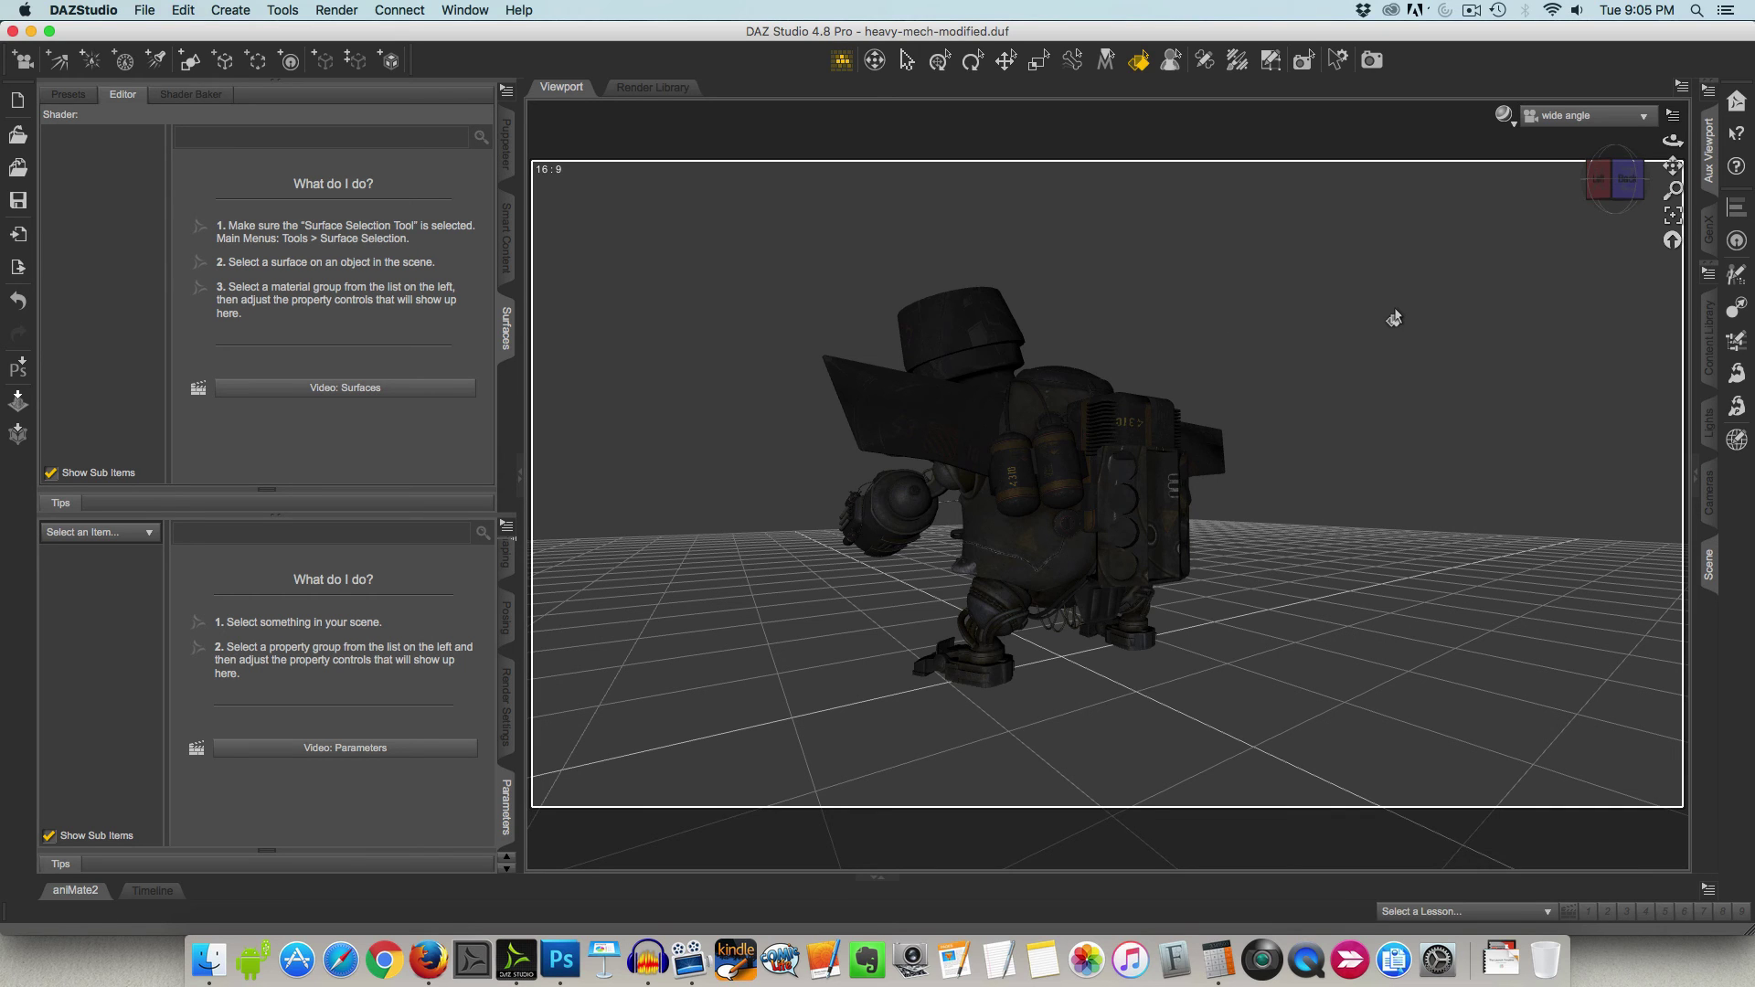
{"action": "left_click", "coordinate": [1626, 180]}
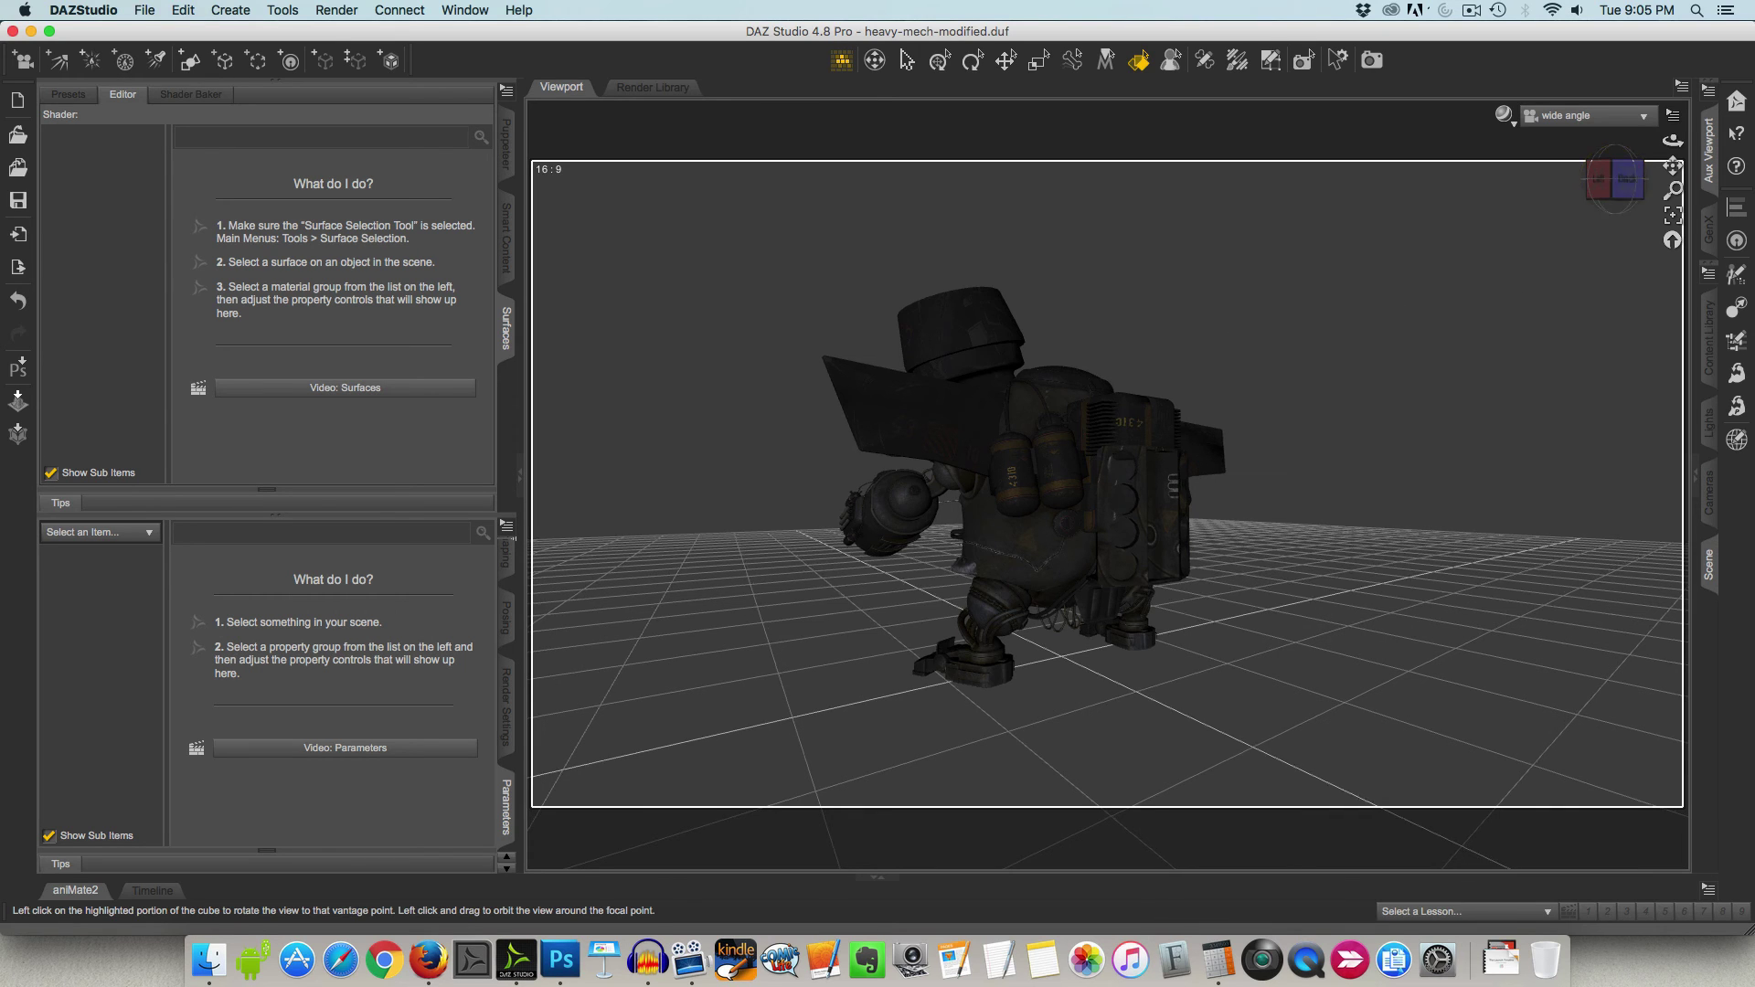
{"action": "scroll", "coordinate": [1514, 285], "scroll_direction": "up", "scroll_amount": 5}
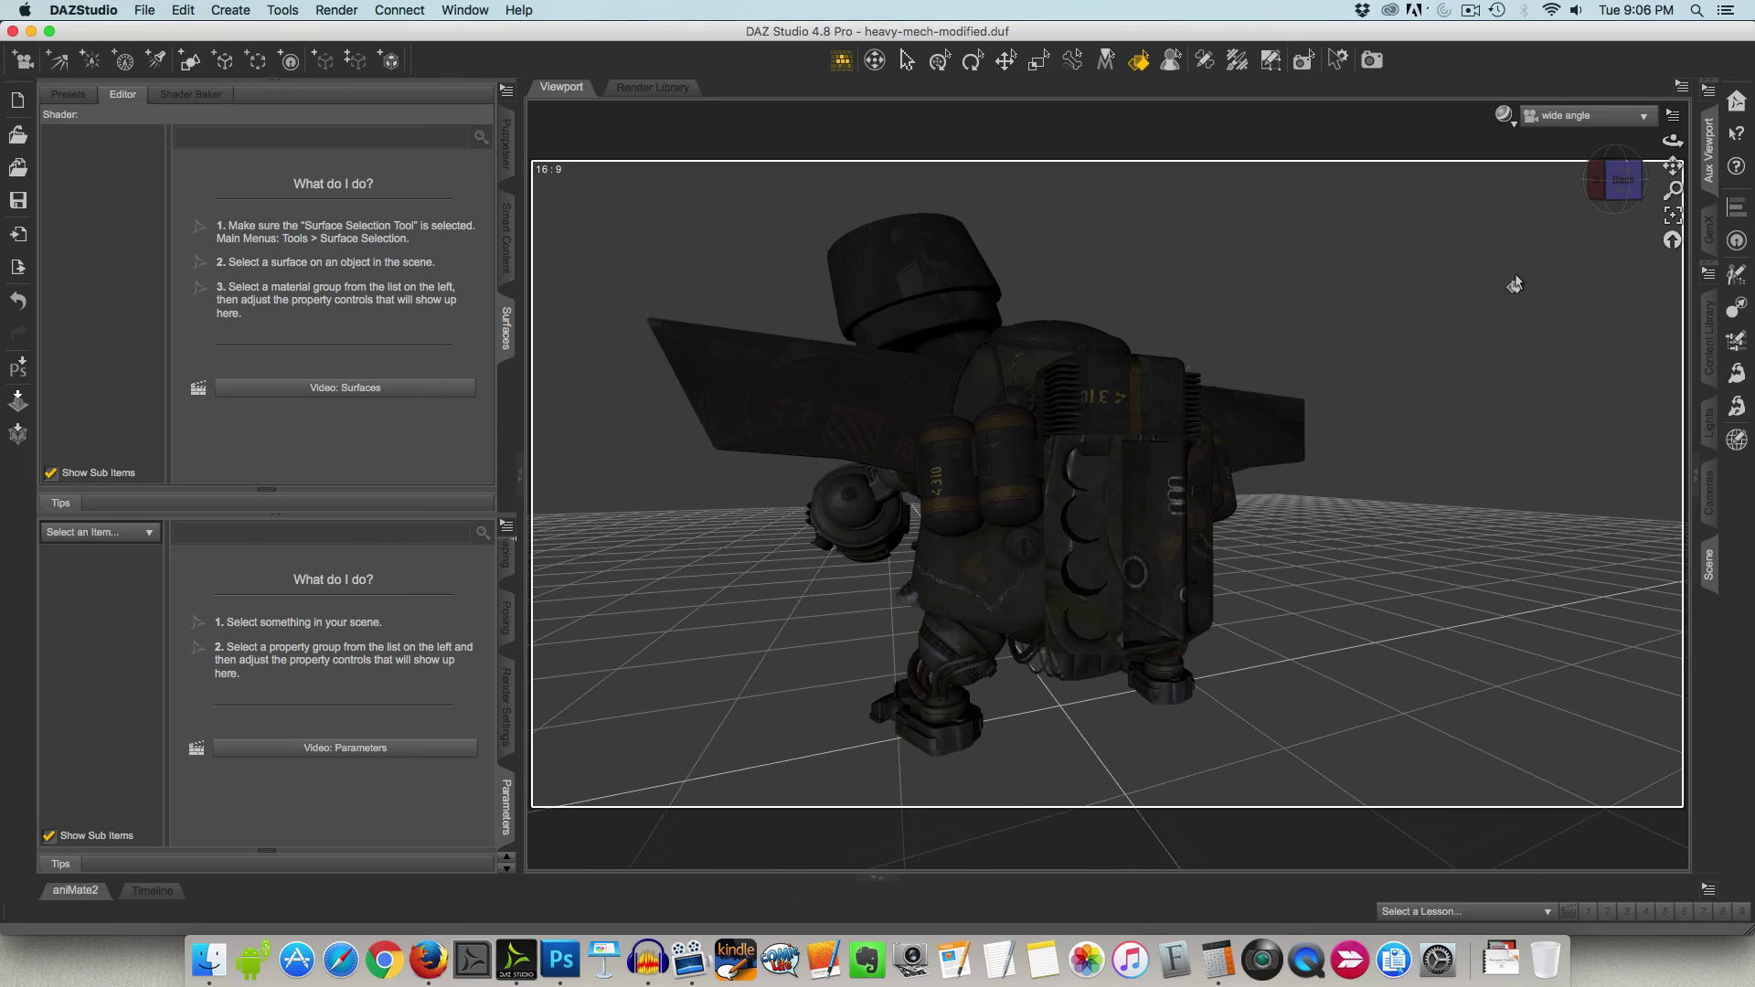